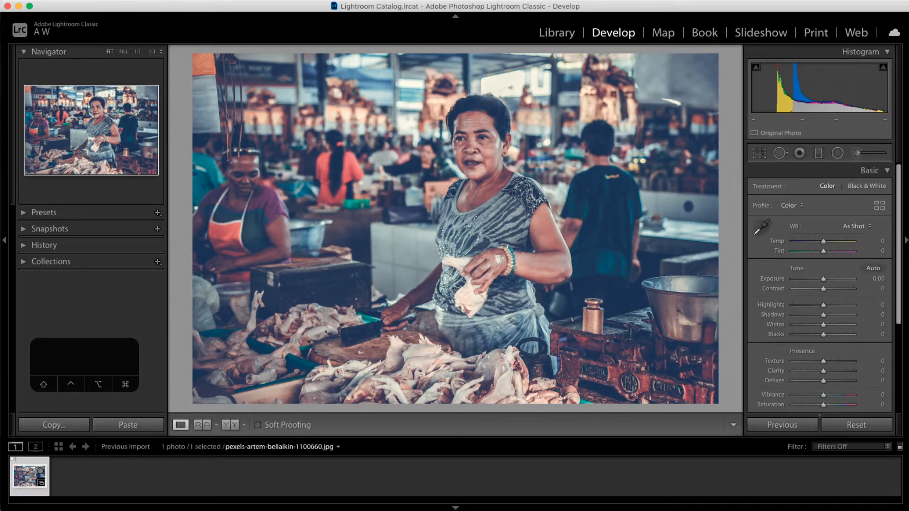
# Step: Switch to Creative Cloud, look through the installed desktop apps for Lightroom and Lightroom Classic, and close the window
pyautogui.click(592, 1)
pyautogui.click(516, 364)
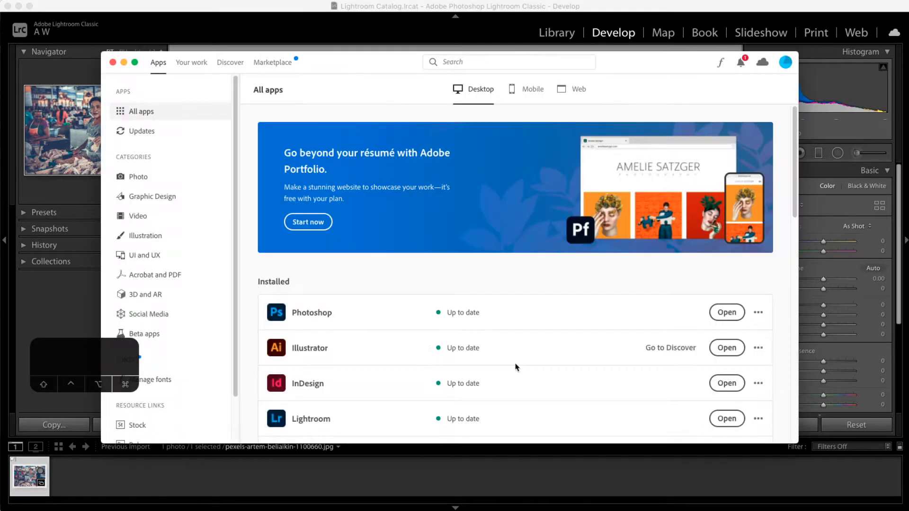
pyautogui.scroll(-5, 385, 346)
pyautogui.scroll(1, 379, 337)
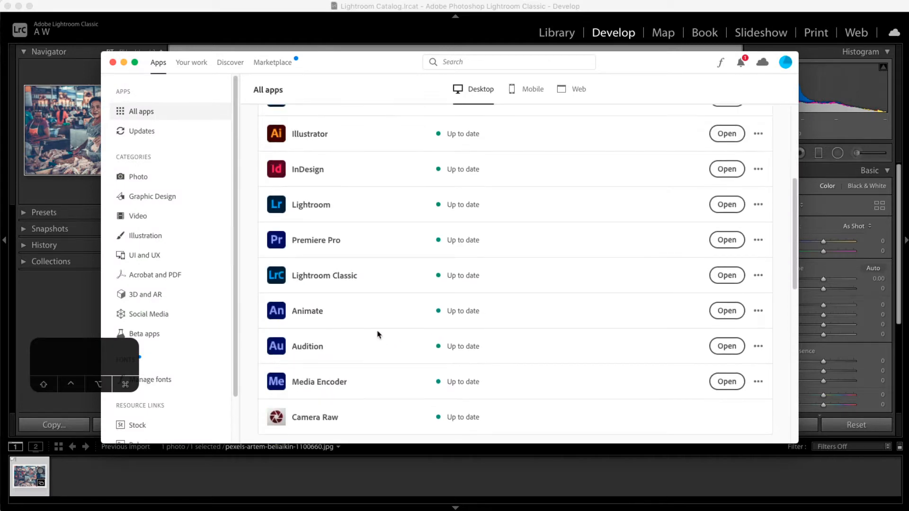
pyautogui.moveTo(291, 284)
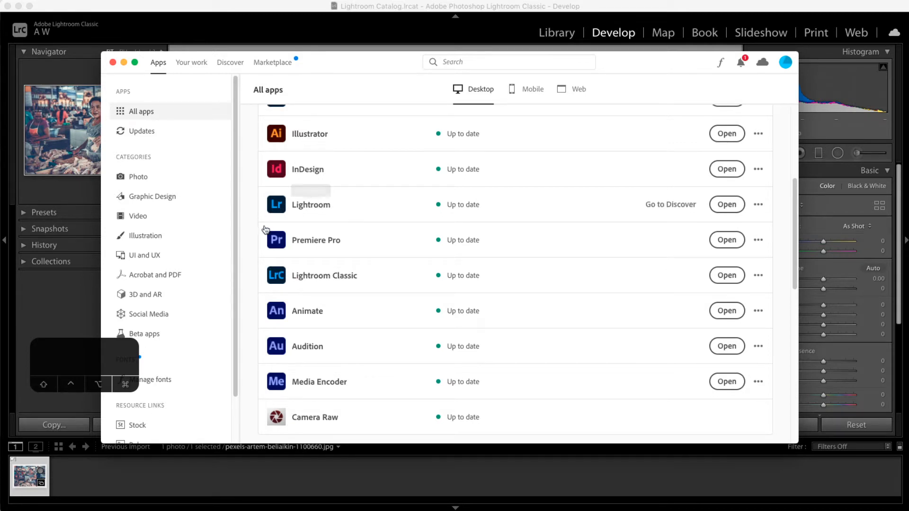
pyautogui.click(112, 62)
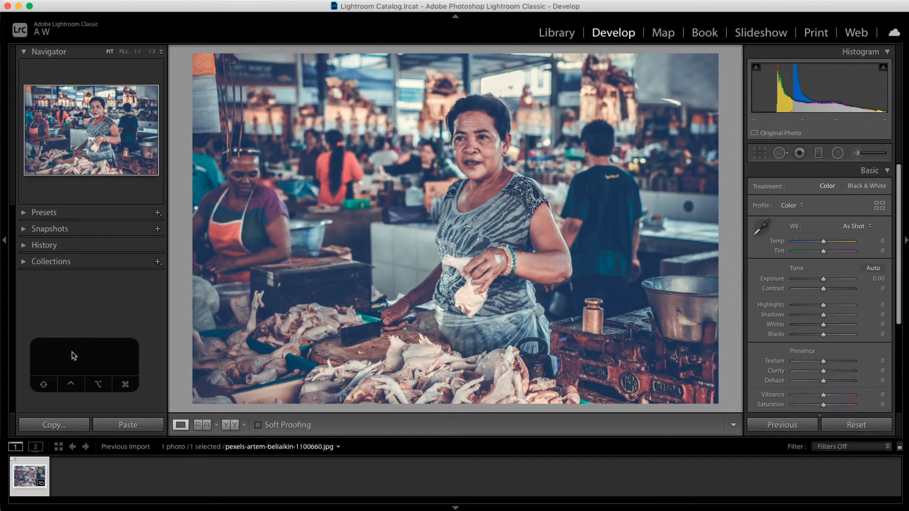
pyautogui.moveTo(79, 360); pyautogui.dragTo(83, 352)
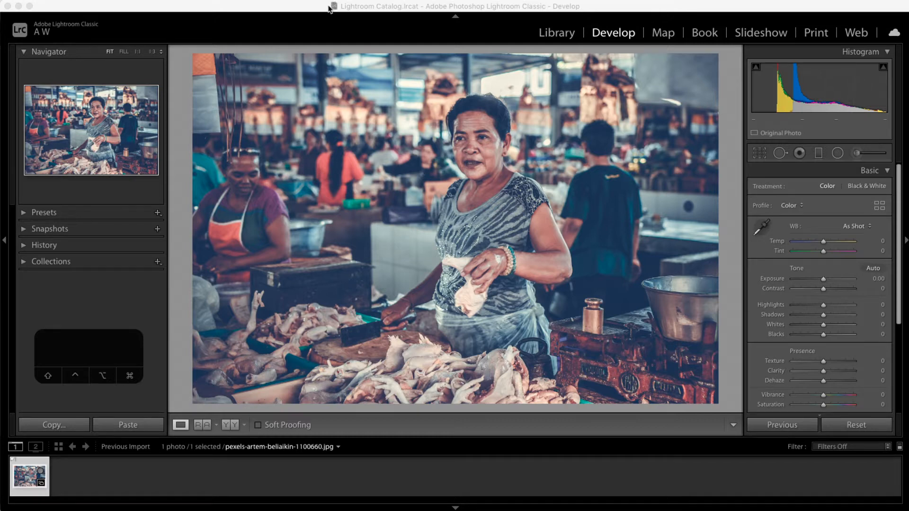
pyautogui.click(43, 4)
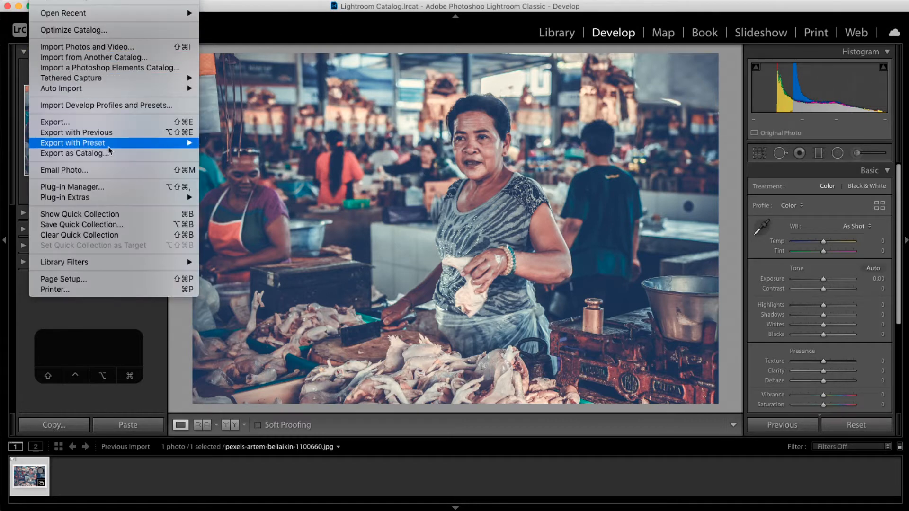
pyautogui.click(330, 132)
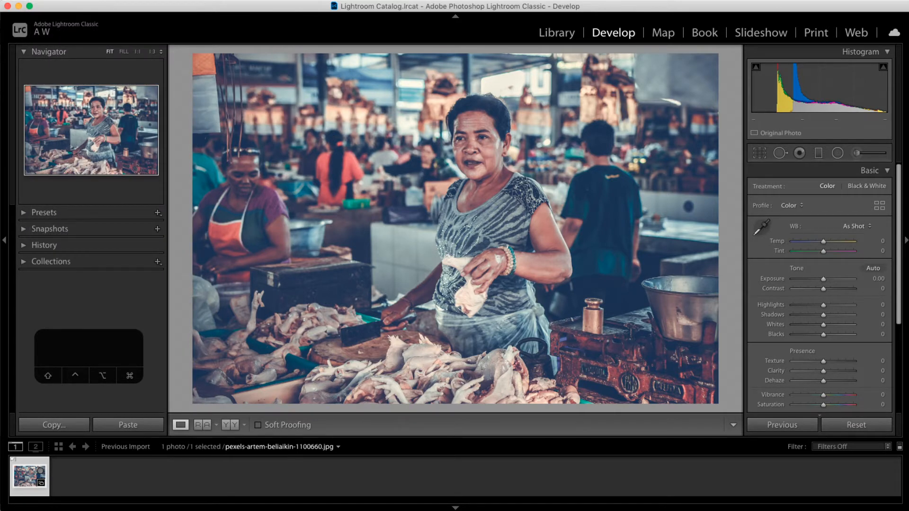
pyautogui.click(43, 5)
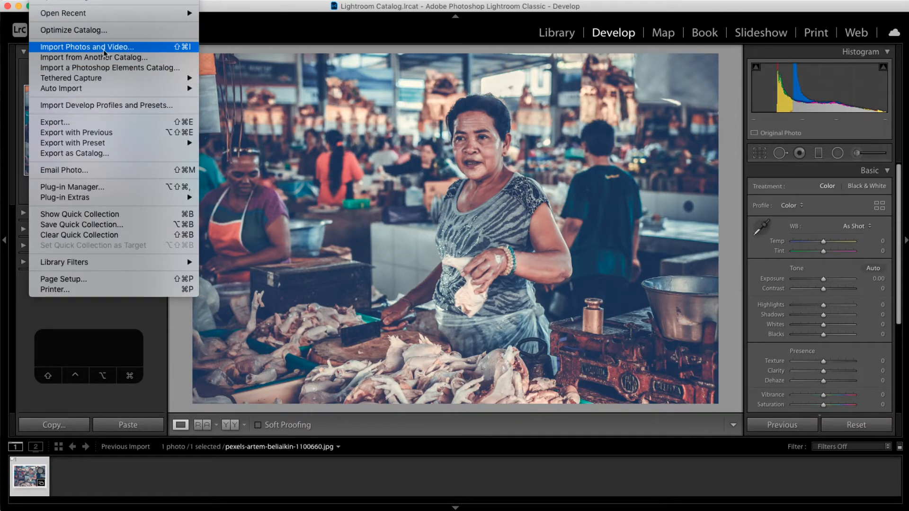
pyautogui.click(307, 12)
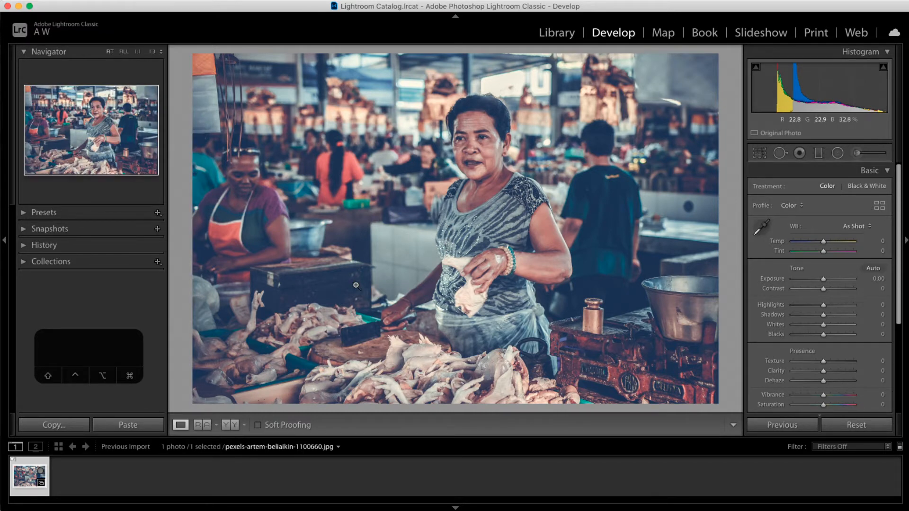
# Step: Switch to Finder, preview the three sample photos in the Vibrance and Color folder, and return to Lightroom Classic
pyautogui.click(72, 510)
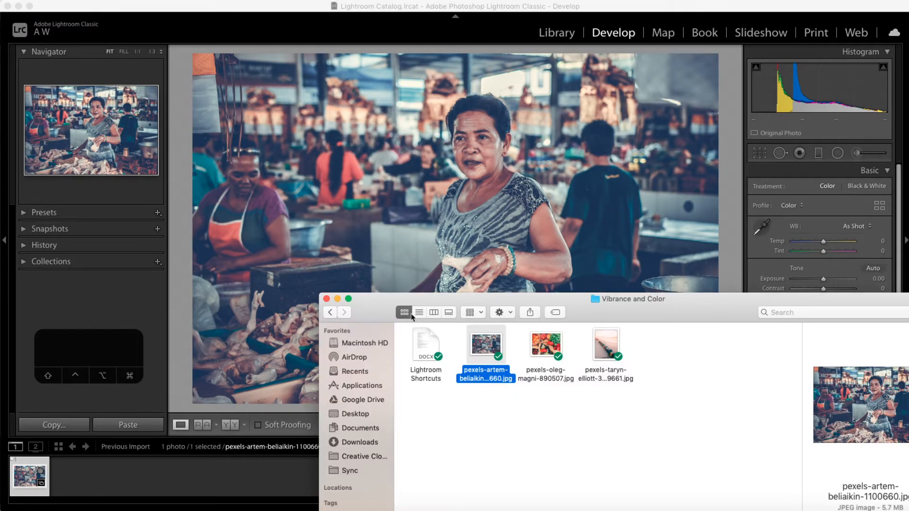
pyautogui.moveTo(392, 313); pyautogui.dragTo(390, 305)
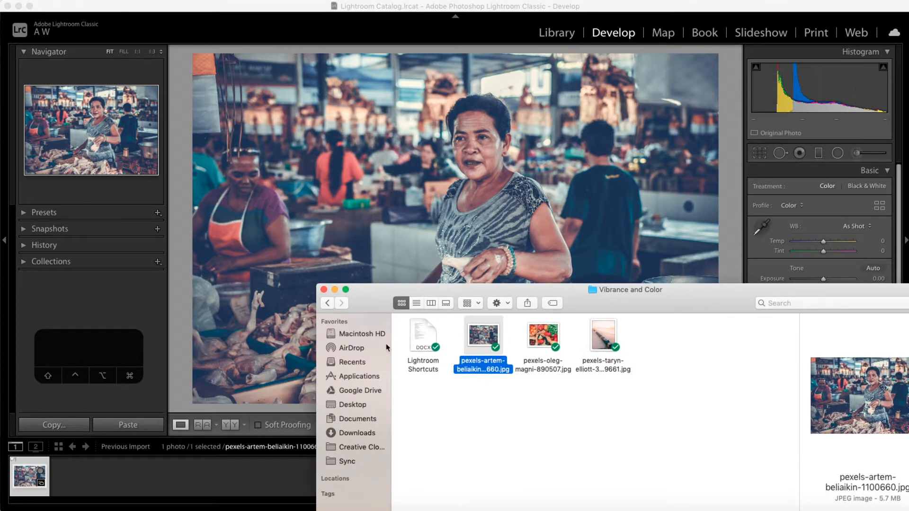
pyautogui.scroll(-5, 386, 325)
pyautogui.click(386, 326)
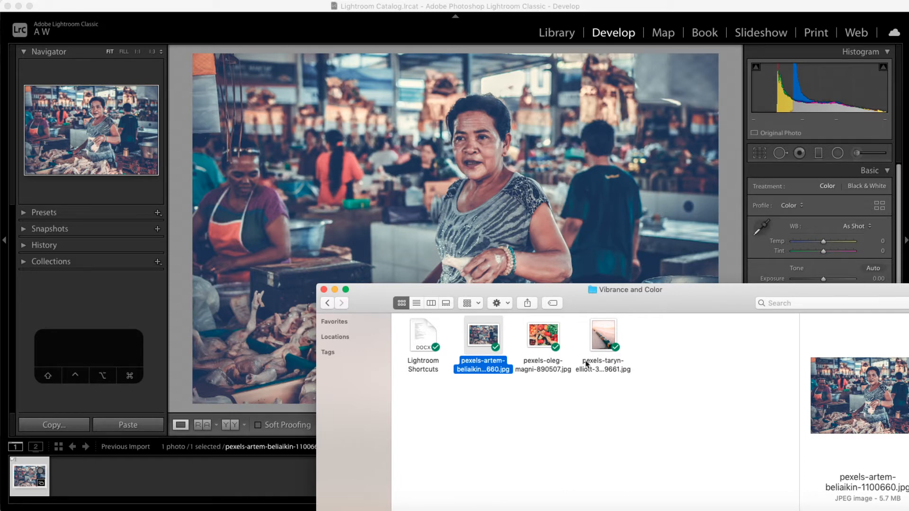
pyautogui.click(536, 334)
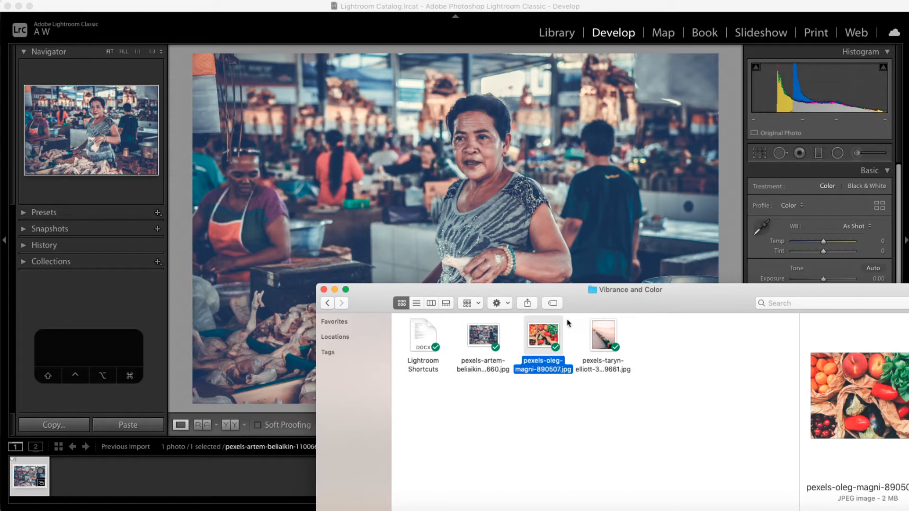
pyautogui.click(612, 333)
pyautogui.click(544, 338)
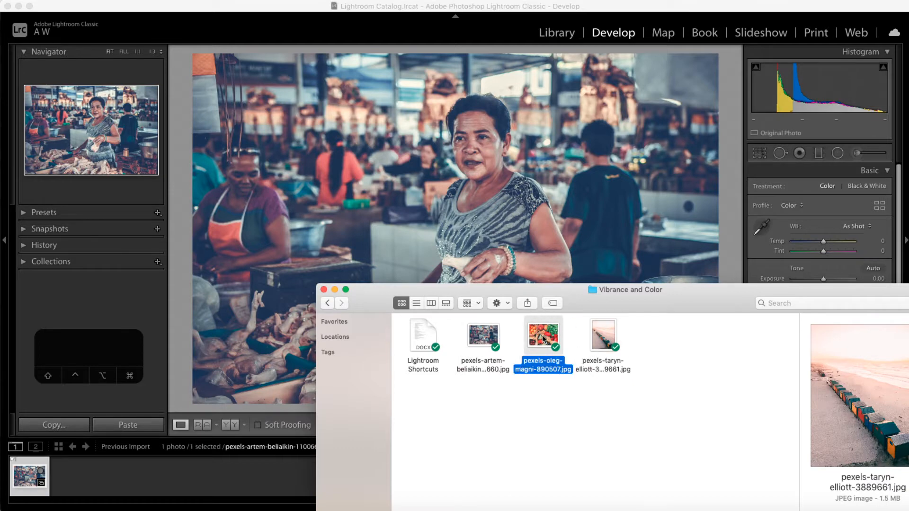
pyautogui.click(484, 336)
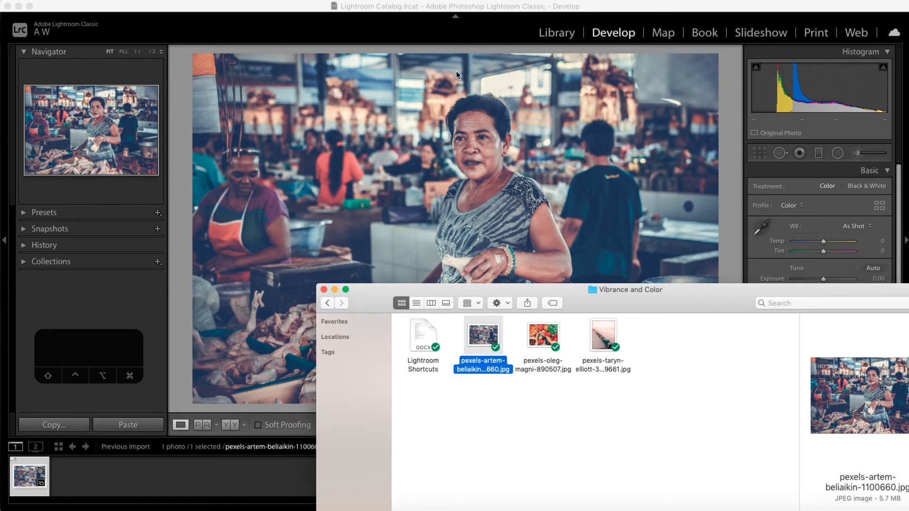
pyautogui.click(416, 6)
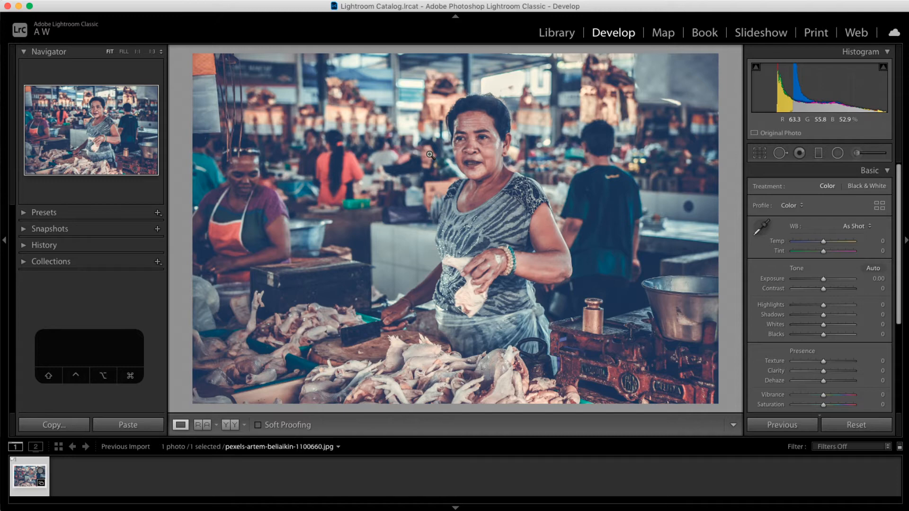
# Step: Switch to the Library module and examine Quick Develop's saved presets, crop ratio and treatment options
pyautogui.click(548, 38)
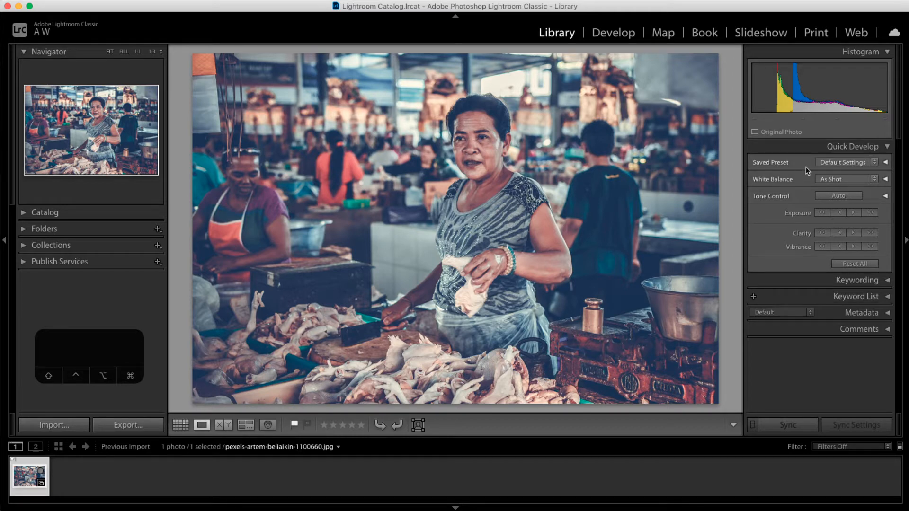
pyautogui.click(875, 164)
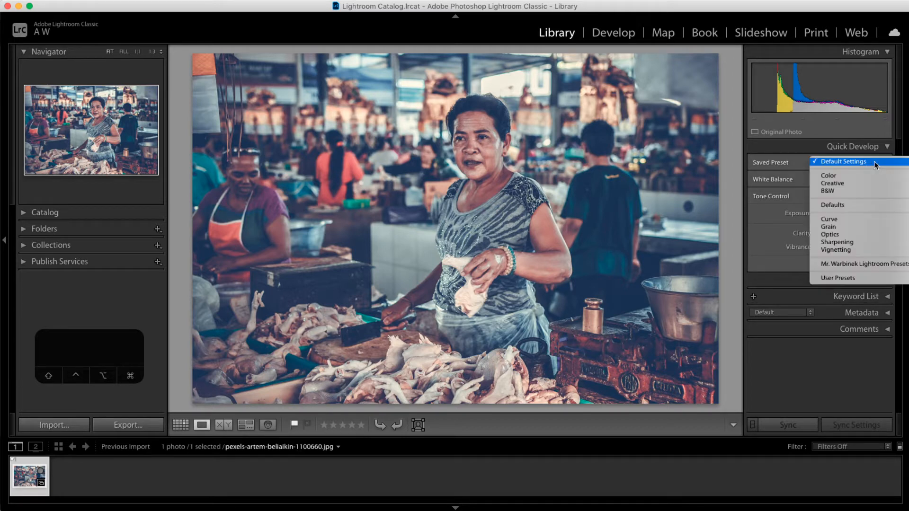
pyautogui.click(689, 173)
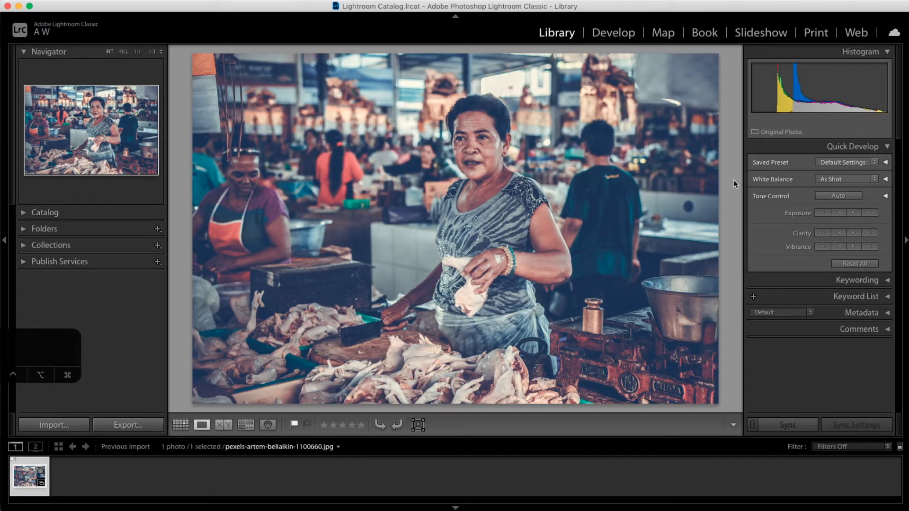
pyautogui.click(875, 164)
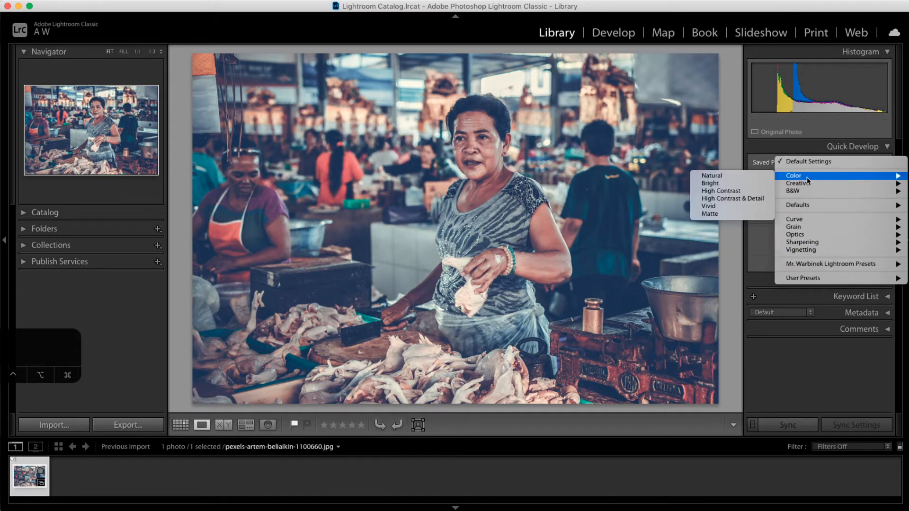
pyautogui.click(616, 195)
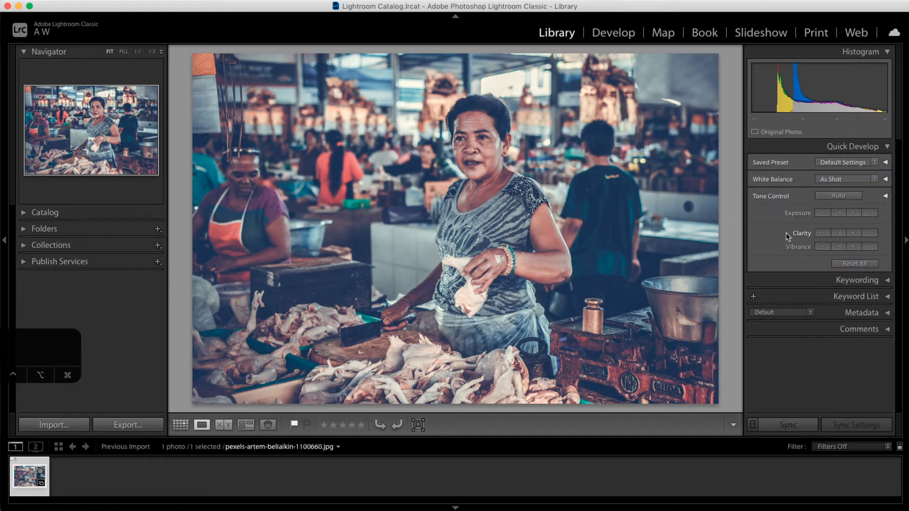
pyautogui.click(886, 162)
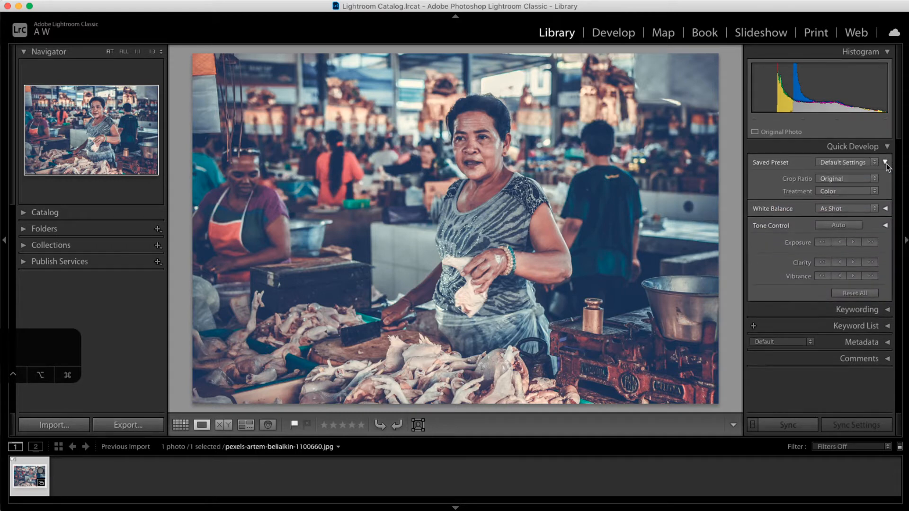
pyautogui.click(885, 162)
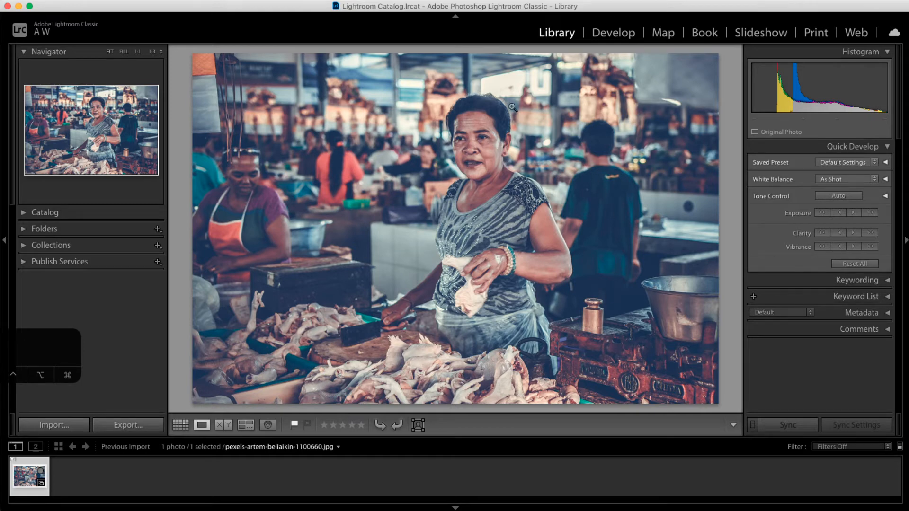
# Step: Return to the Develop module, look over its preset groups and collapse them again
pyautogui.click(618, 36)
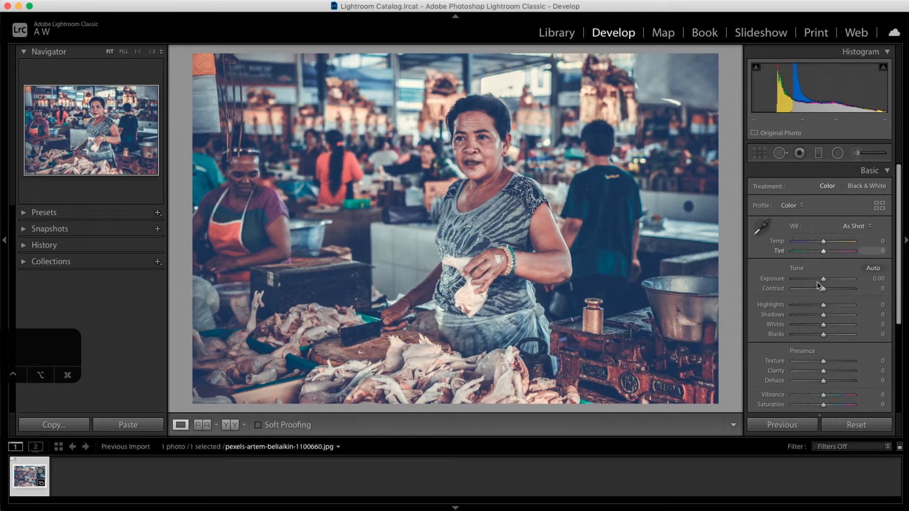
pyautogui.click(23, 213)
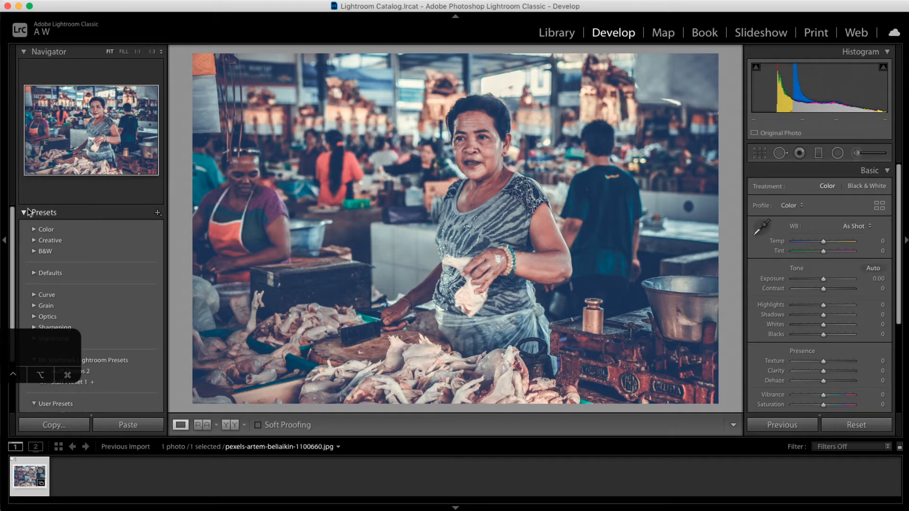
pyautogui.click(24, 213)
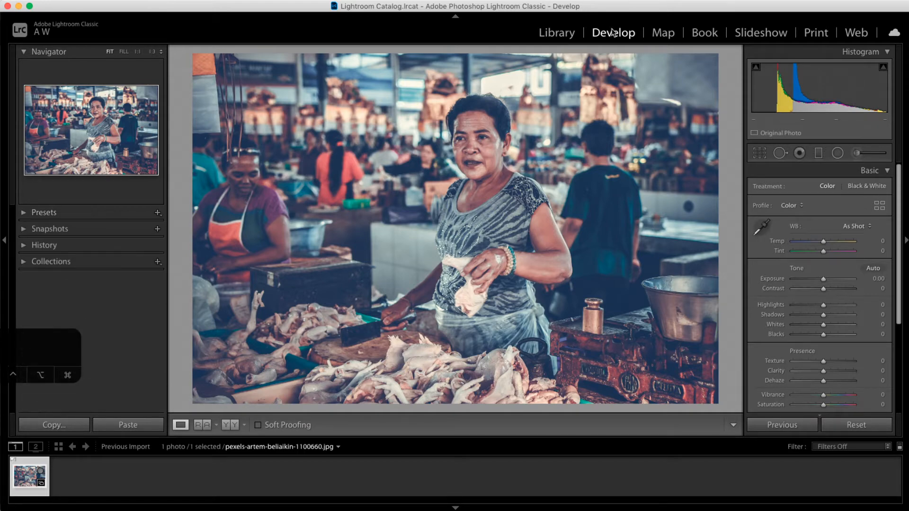
# Step: Compare the Library and Develop modules, ending in Develop, and view all its adjustment sections with Basic collapsed before expanding Basic again
pyautogui.click(559, 36)
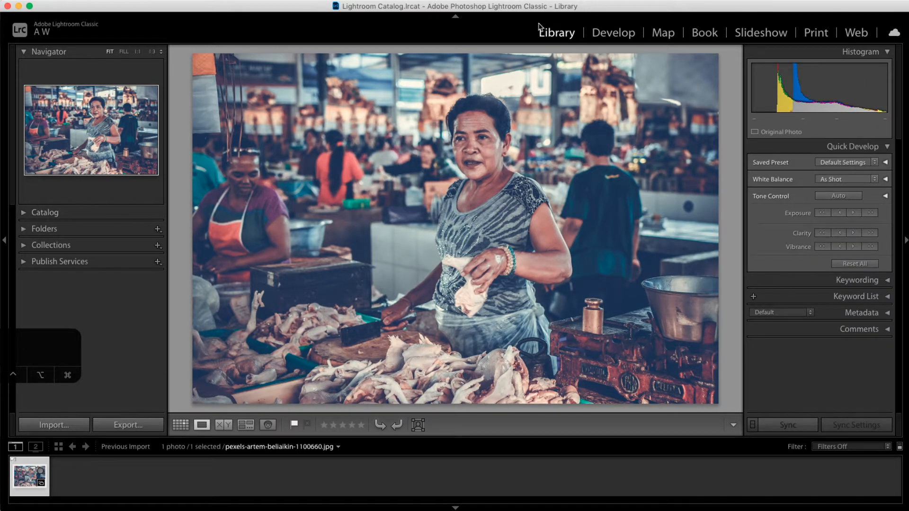
pyautogui.click(614, 34)
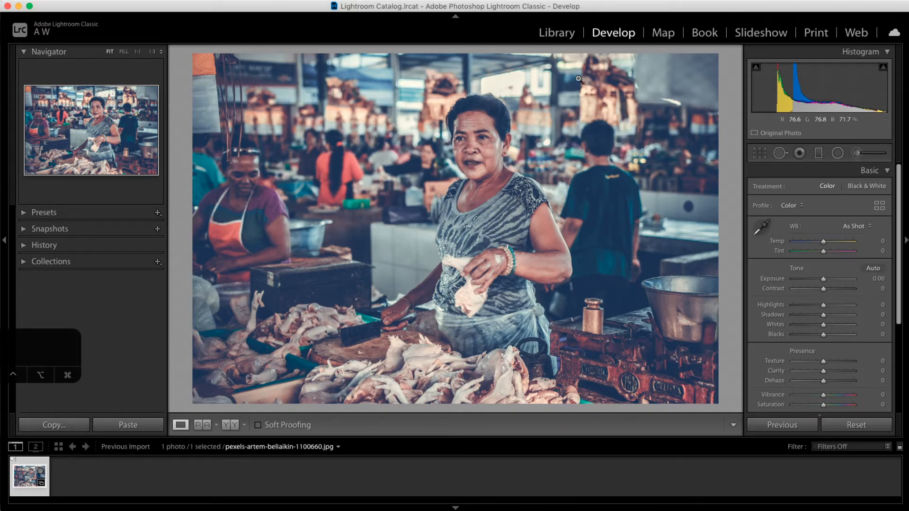
pyautogui.click(557, 34)
pyautogui.click(618, 35)
pyautogui.click(887, 171)
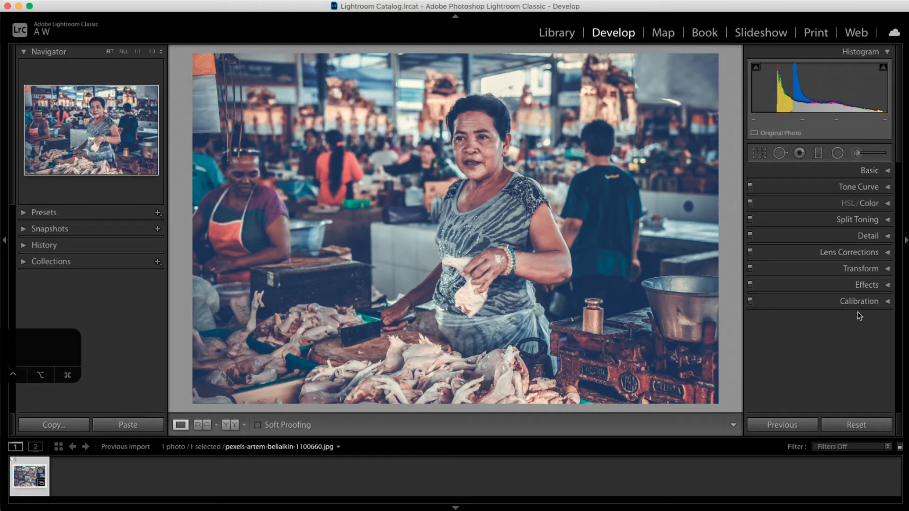
pyautogui.click(888, 171)
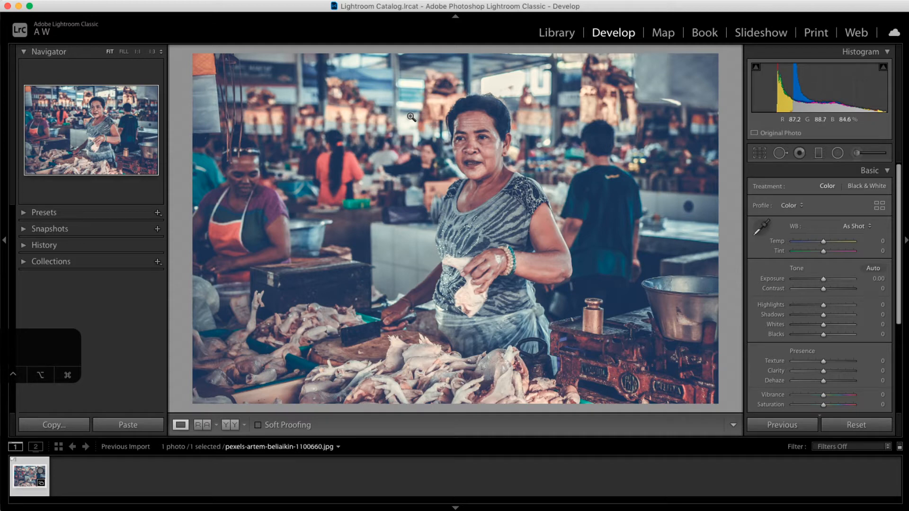
# Step: Cycle the Lights Out view from dimmed to fully black surroundings so only the market photo shows
pyautogui.moveTo(56, 339); pyautogui.dragTo(113, 339)
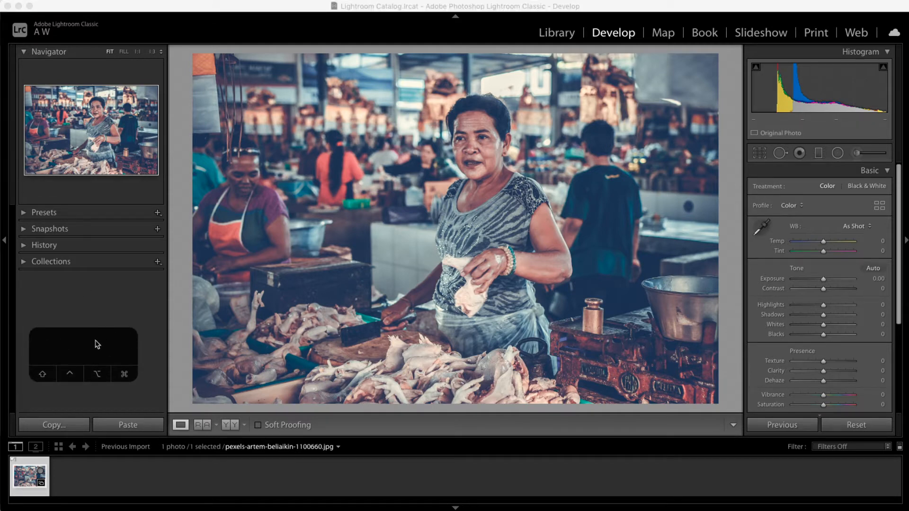
pyautogui.moveTo(97, 344); pyautogui.dragTo(107, 346)
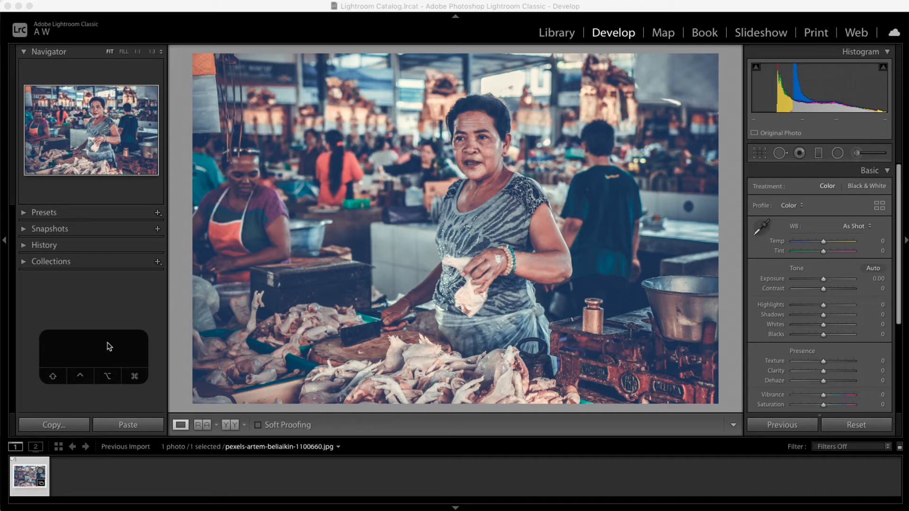
pyautogui.press('l')
pyautogui.click(312, 6)
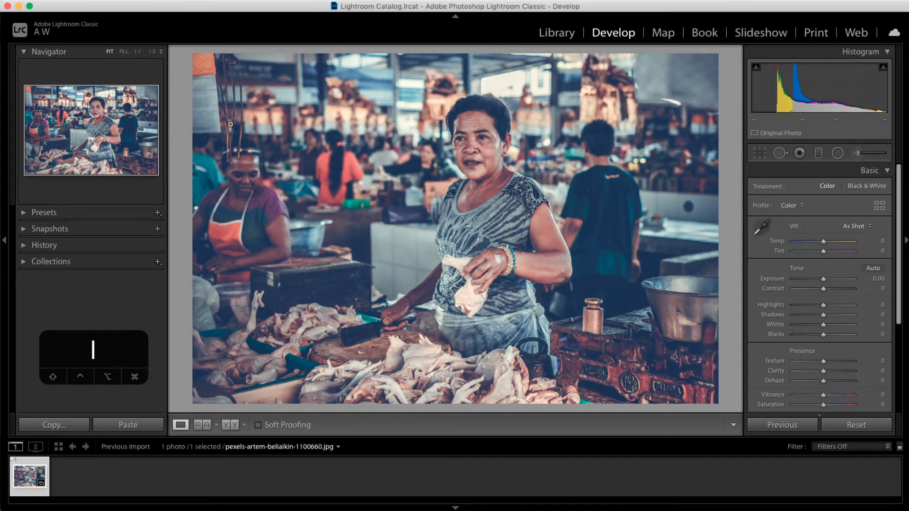
pyautogui.press('l')
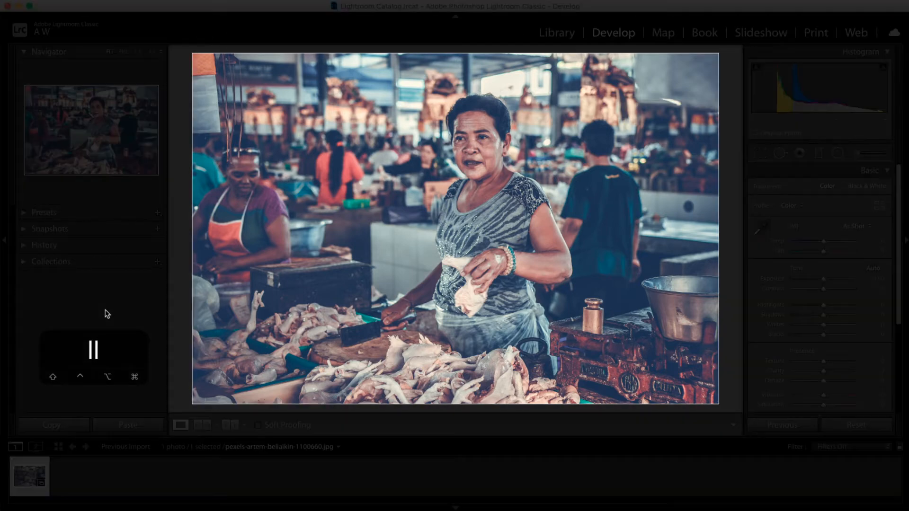
pyautogui.press('l')
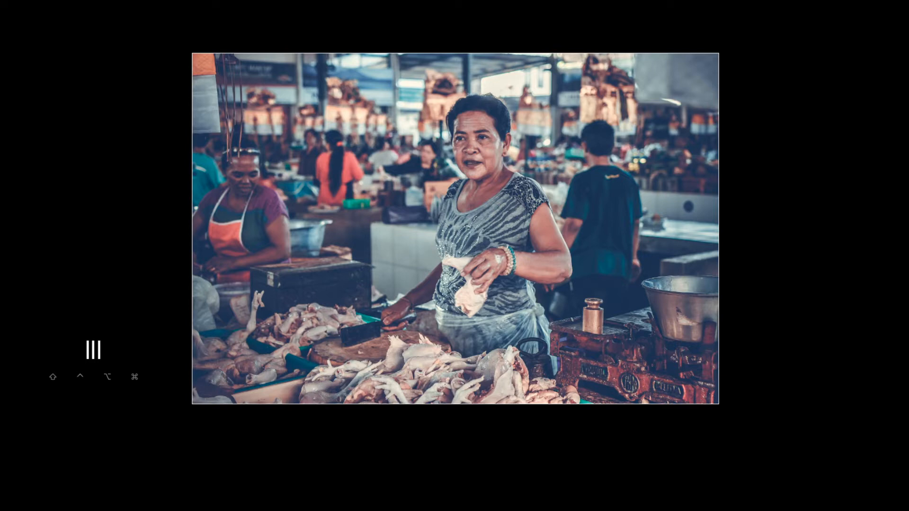
# Step: Cycle Lights Out through its normal, dimmed and black modes, ending with the full Develop interface displayed
pyautogui.press('l')
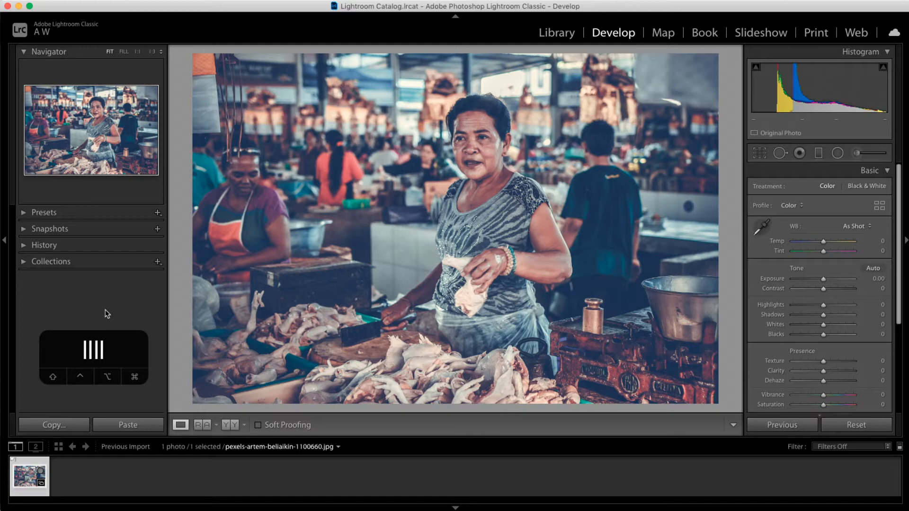
pyautogui.press('l')
pyautogui.press('l')
pyautogui.press('l')
pyautogui.press('l')
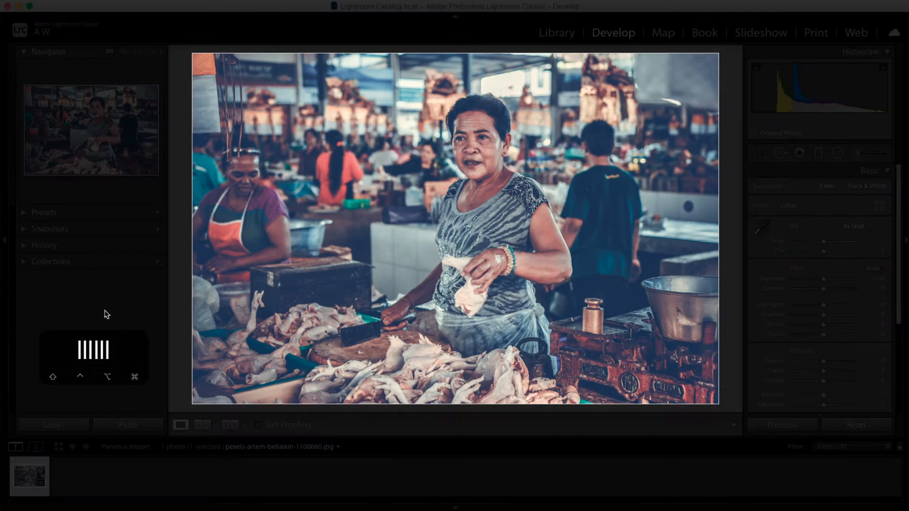
pyautogui.press('l')
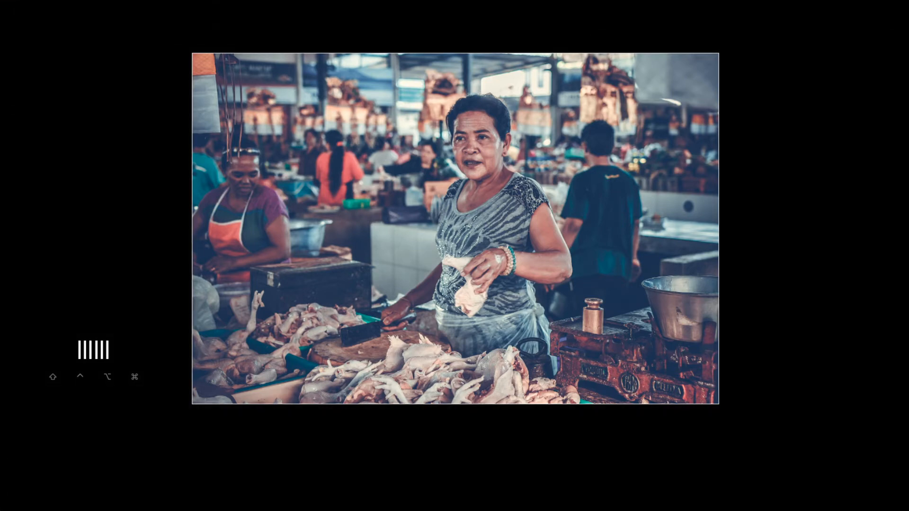
pyautogui.press('l')
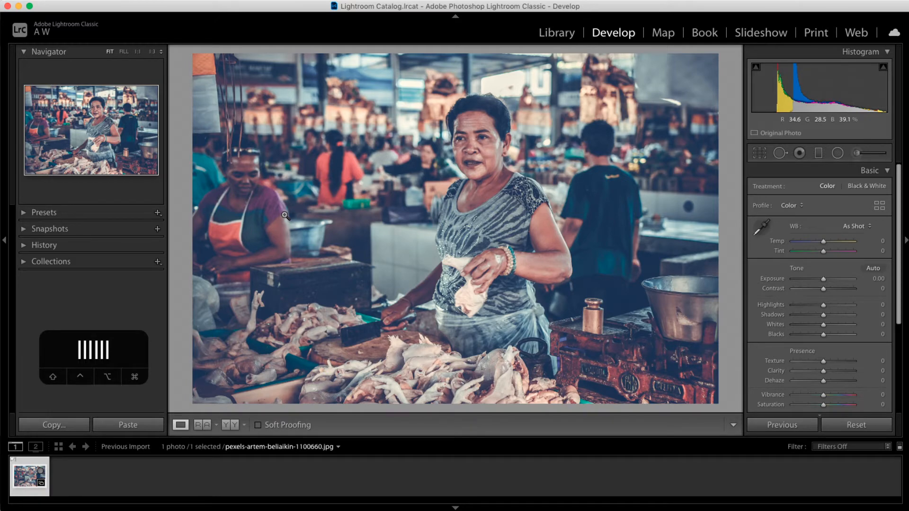
# Step: Toggle the market photo between its before and after versions, ending on the Before view
pyautogui.press('\\')
pyautogui.press('\\')
pyautogui.press('\\')
pyautogui.press('\\')
pyautogui.press('\\')
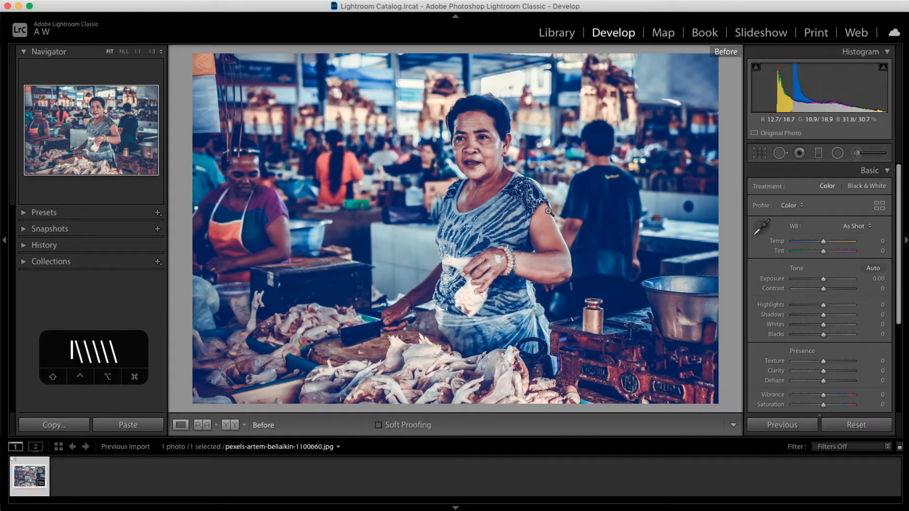
# Step: Look over Quick Develop's saved presets in the Library module, and return to Develop with the photo's current version shown
pyautogui.click(564, 33)
pyautogui.click(857, 162)
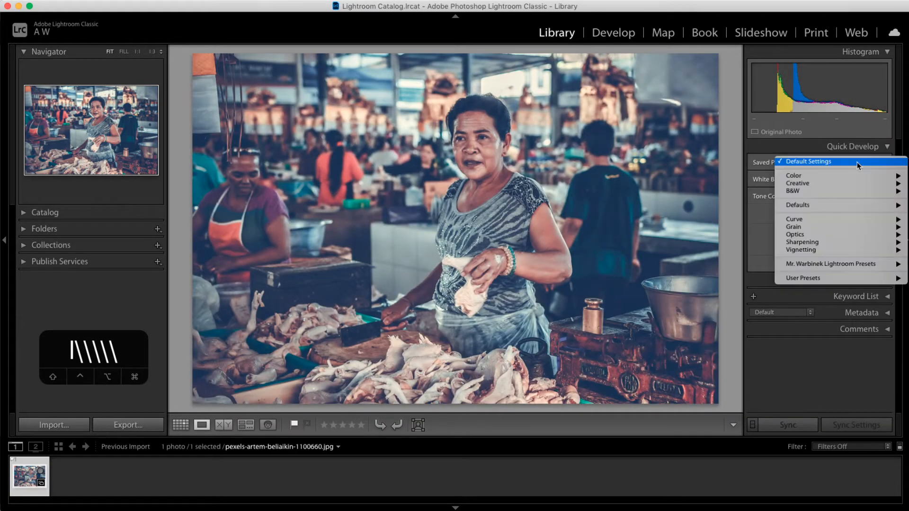
pyautogui.click(733, 162)
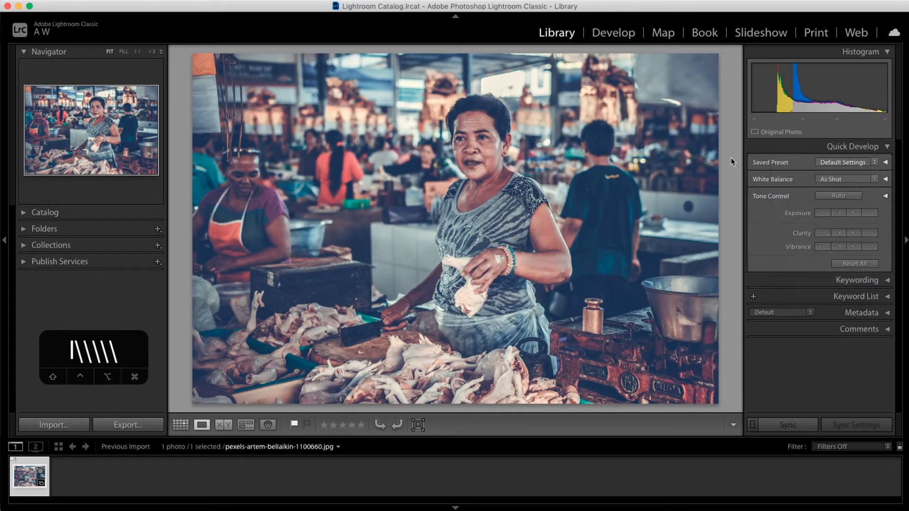
pyautogui.click(614, 36)
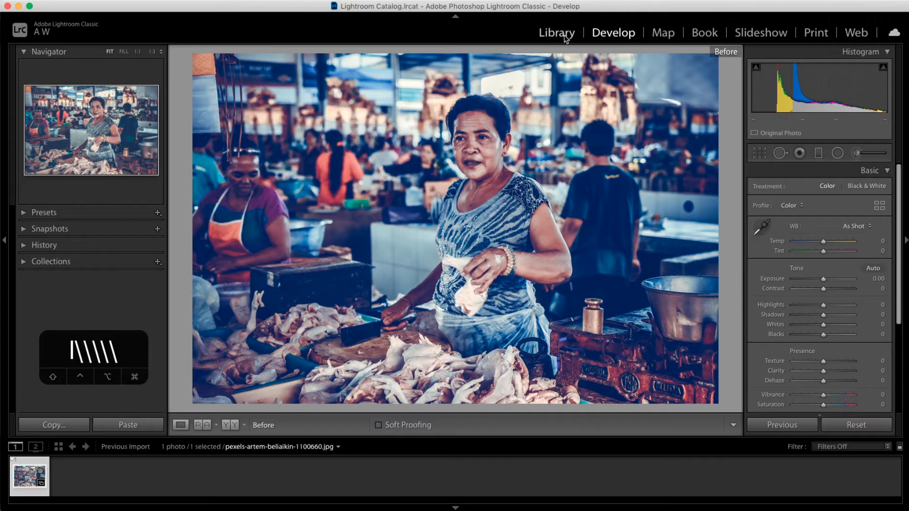
pyautogui.press('\\')
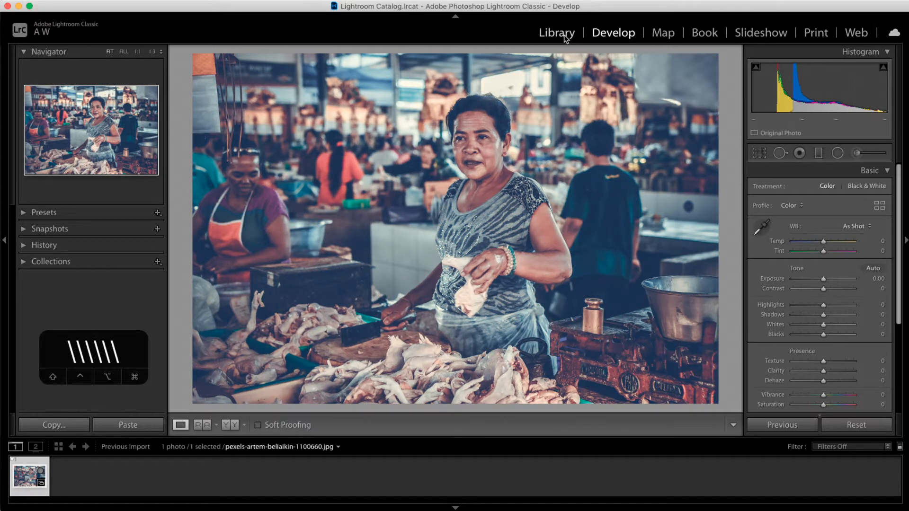
pyautogui.click(566, 37)
pyautogui.click(614, 34)
pyautogui.moveTo(108, 340); pyautogui.dragTo(107, 344)
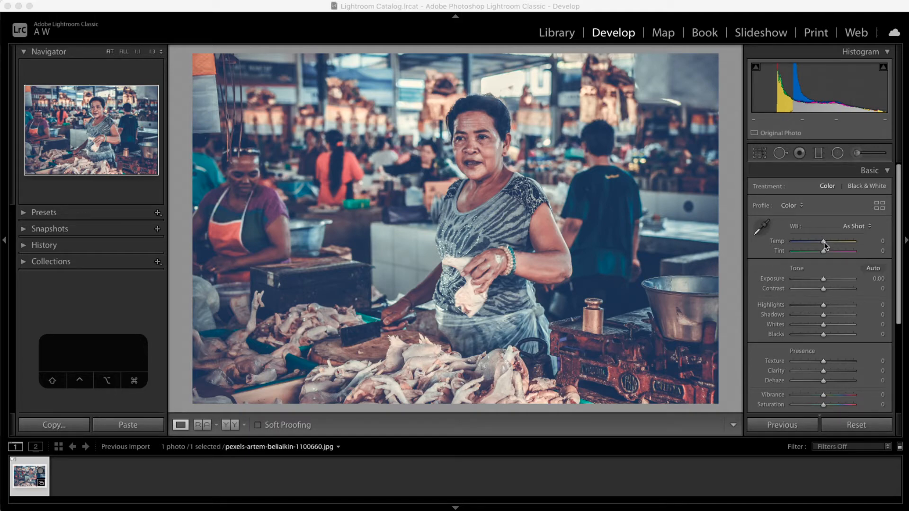
# Step: Try a Temp of +51 and a Tint of −33 on the market photo, resetting each to 0
pyautogui.moveTo(824, 242); pyautogui.dragTo(838, 242)
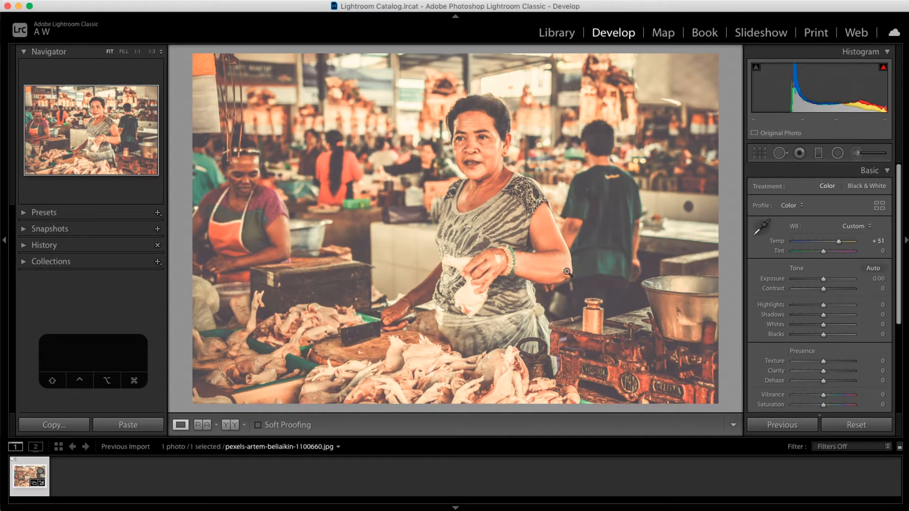
pyautogui.doubleClick(781, 242)
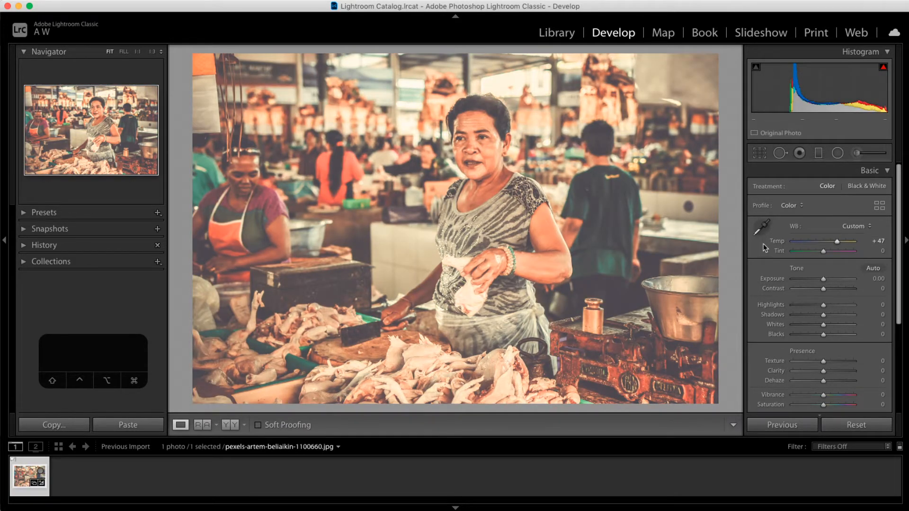
pyautogui.doubleClick(775, 242)
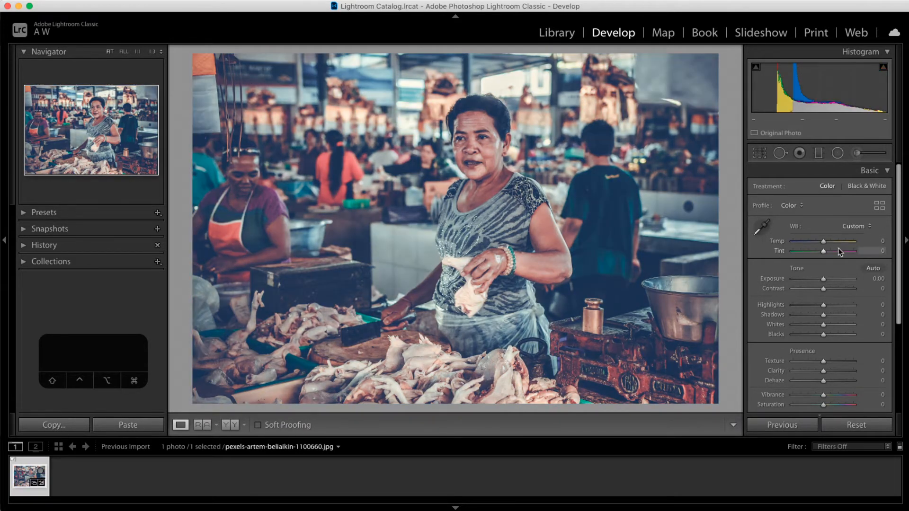
pyautogui.moveTo(824, 255); pyautogui.dragTo(830, 252)
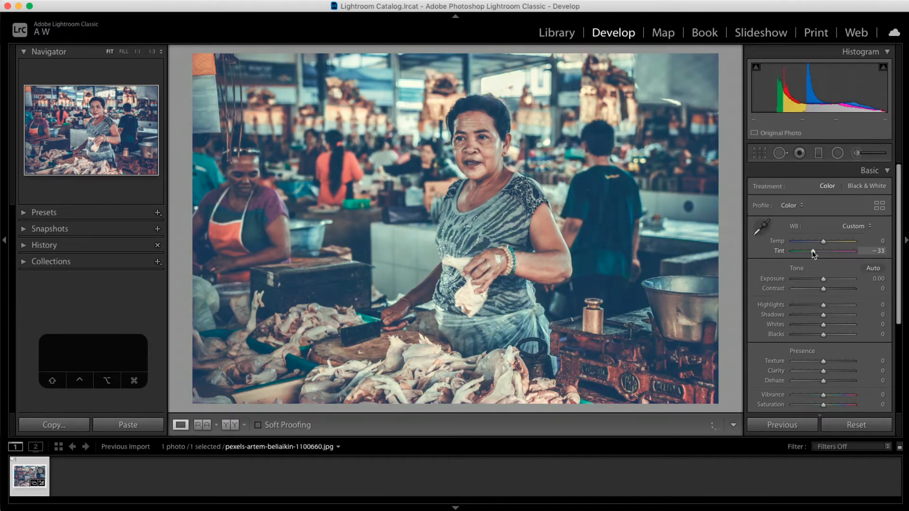
pyautogui.doubleClick(779, 251)
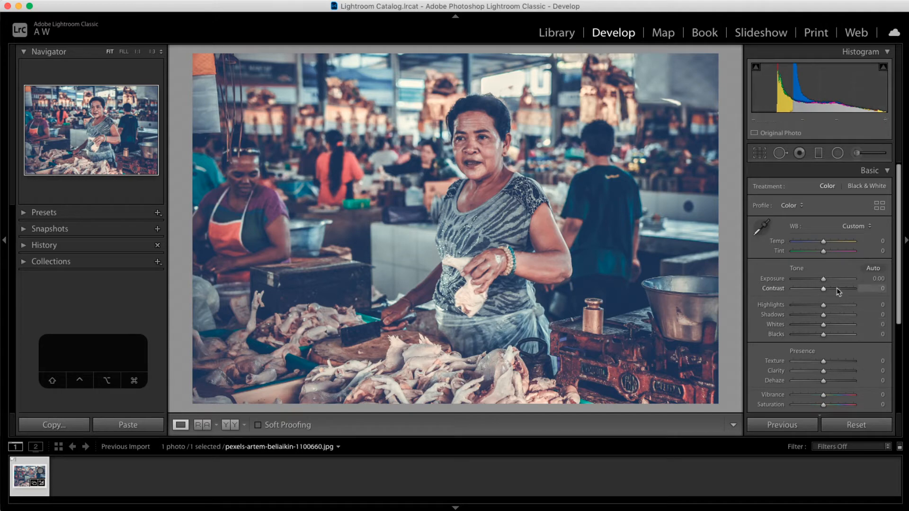
# Step: Try the automatic tone adjustment on the market photo and undo it
pyautogui.click(873, 269)
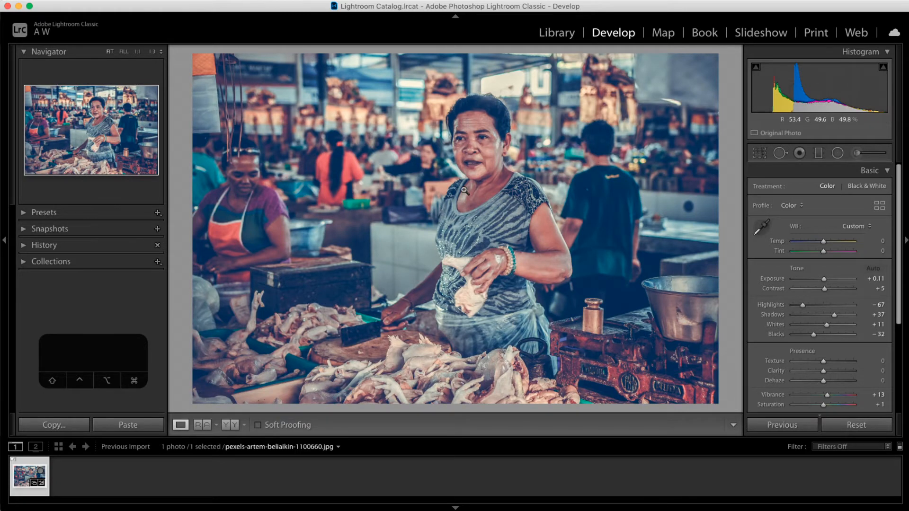
pyautogui.press('super+z')
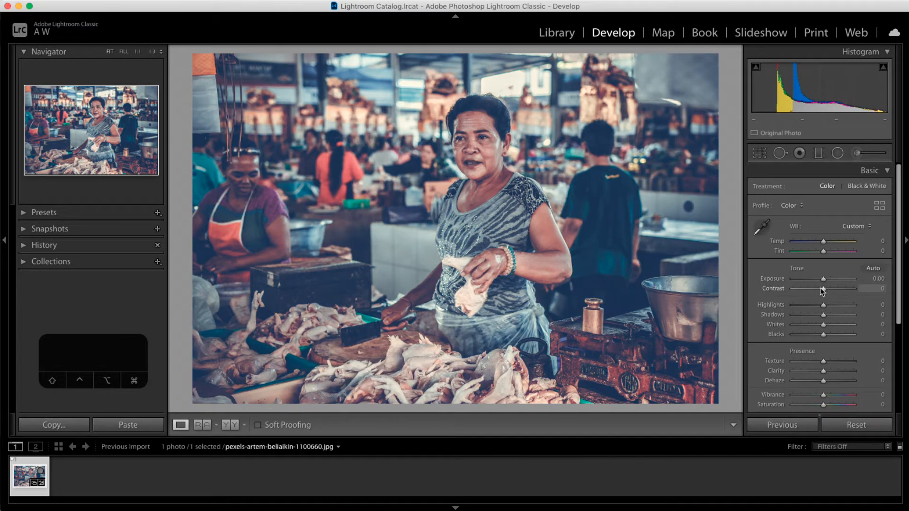
# Step: Set the market photo's Contrast to +14, Whites to −6 and Blacks to −41
pyautogui.moveTo(823, 289); pyautogui.dragTo(828, 292)
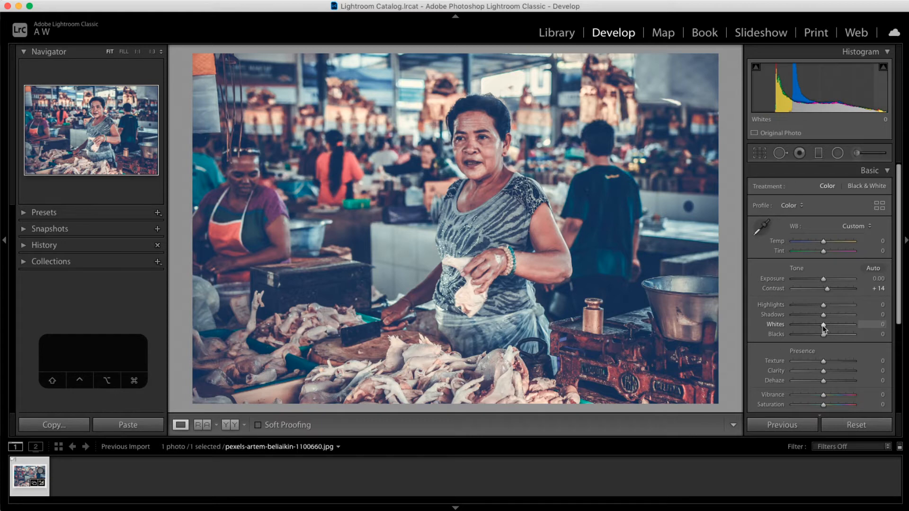
pyautogui.moveTo(823, 326)
pyautogui.mouseDown()
pyautogui.moveTo(812, 326)
pyautogui.moveTo(822, 336)
pyautogui.moveTo(813, 337)
pyautogui.mouseUp()
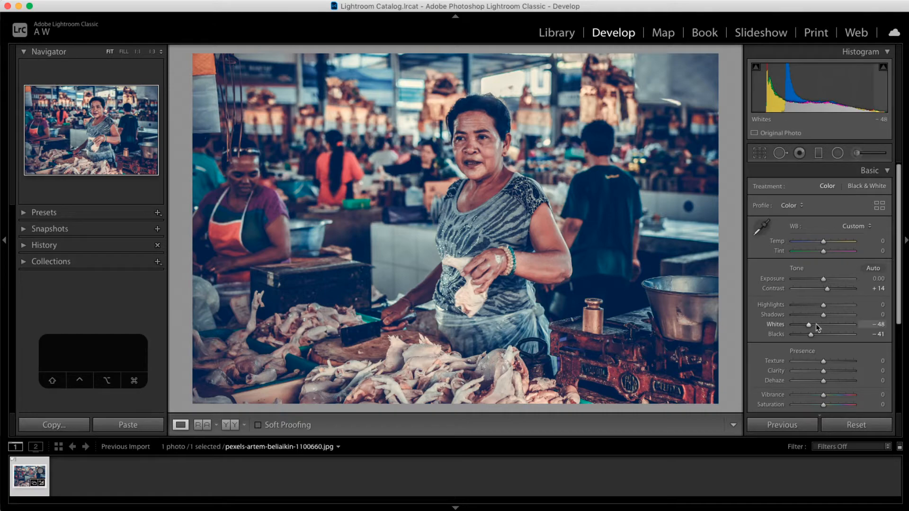
pyautogui.moveTo(810, 327)
pyautogui.mouseDown()
pyautogui.moveTo(840, 325)
pyautogui.moveTo(813, 327)
pyautogui.moveTo(822, 325)
pyautogui.mouseUp()
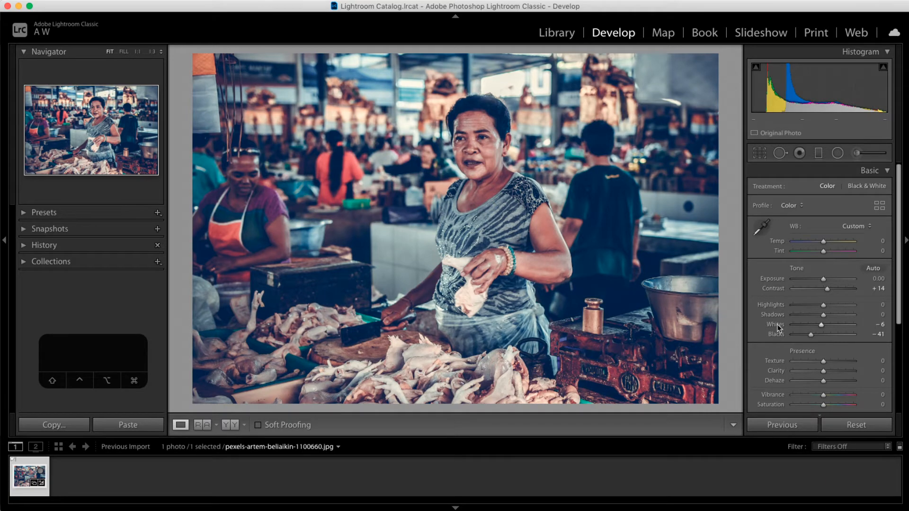
# Step: Compare the before and after versions of the tone-adjusted photo repeatedly, ending on the edited version
pyautogui.press('\\')
pyautogui.press('\\')
pyautogui.press('\\')
pyautogui.press('\\')
pyautogui.press('\\')
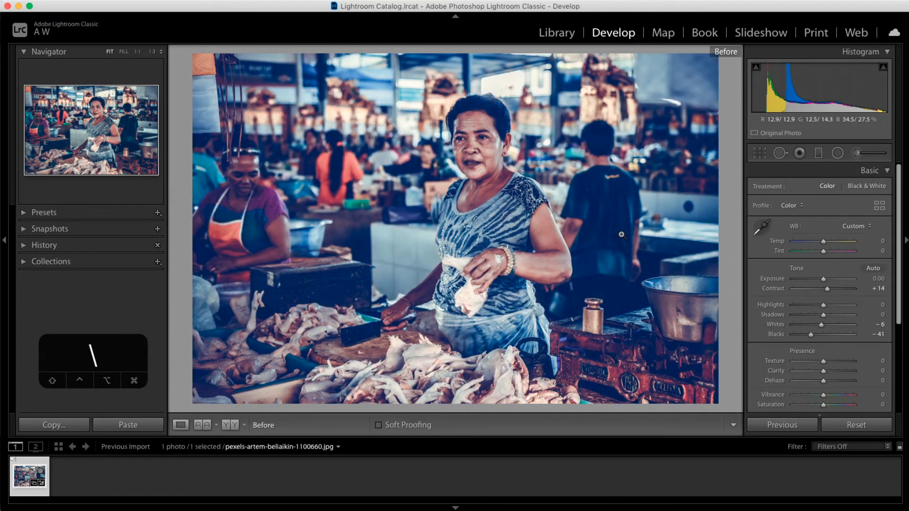
pyautogui.press('\\')
pyautogui.press('\\')
pyautogui.press('\\')
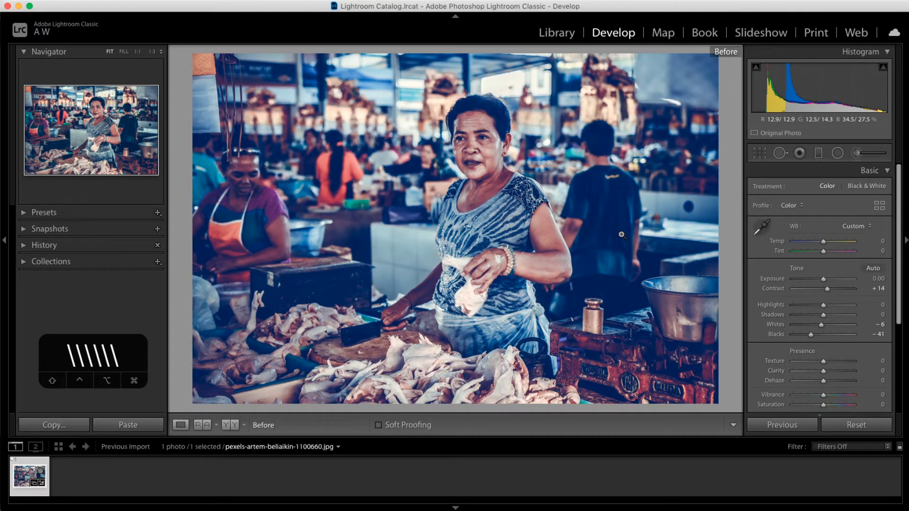
pyautogui.press('\\')
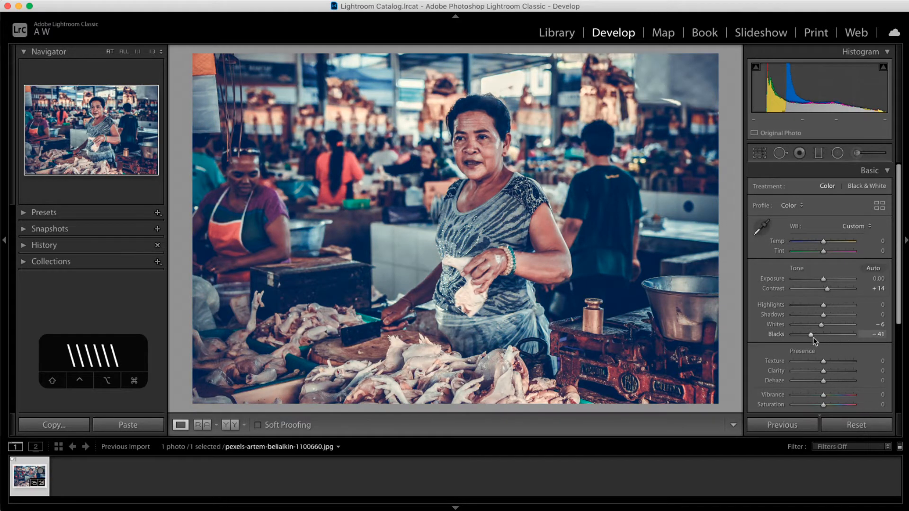
# Step: Readjust the tonal extremes, bringing Whites to −28 and Blacks to −46
pyautogui.moveTo(811, 335)
pyautogui.mouseDown()
pyautogui.moveTo(821, 338)
pyautogui.moveTo(824, 327)
pyautogui.moveTo(825, 338)
pyautogui.mouseUp()
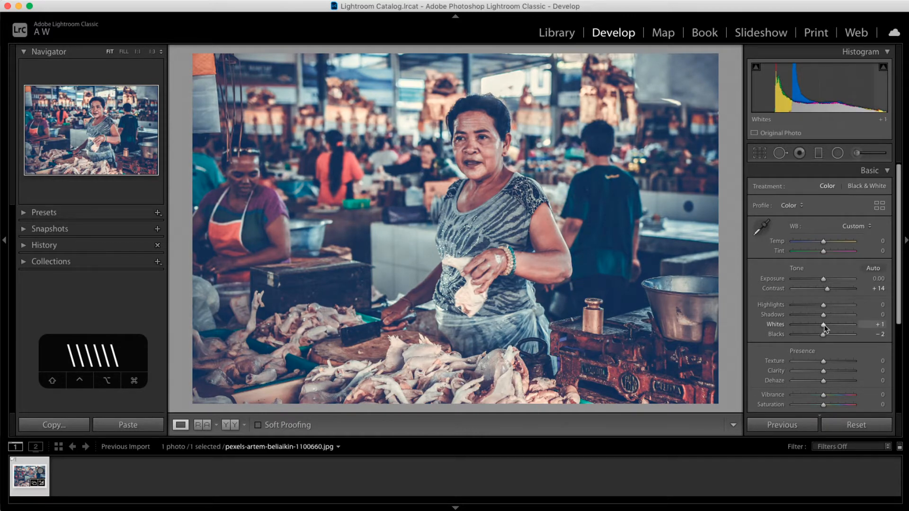
pyautogui.moveTo(824, 326); pyautogui.dragTo(809, 337)
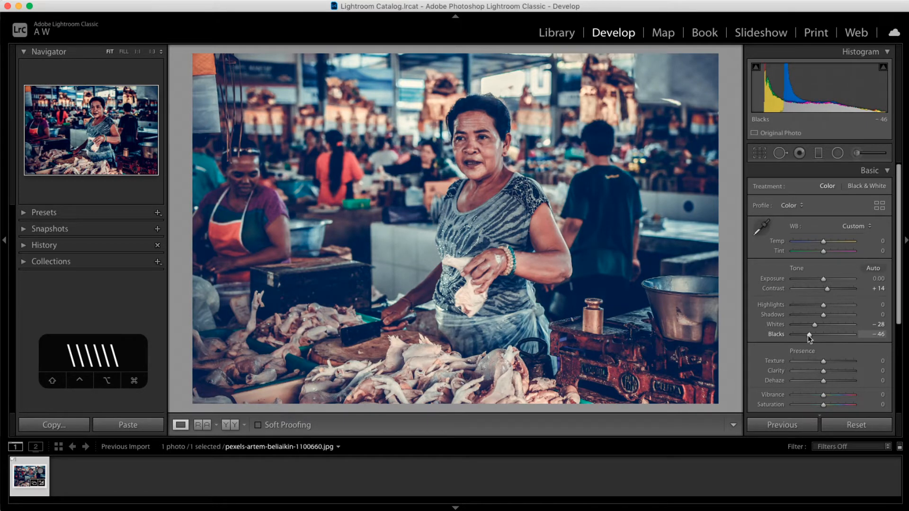
# Step: Try Highlights at +71 and a Shadows adjustment, resetting both to 0
pyautogui.scroll(-1, 785, 335)
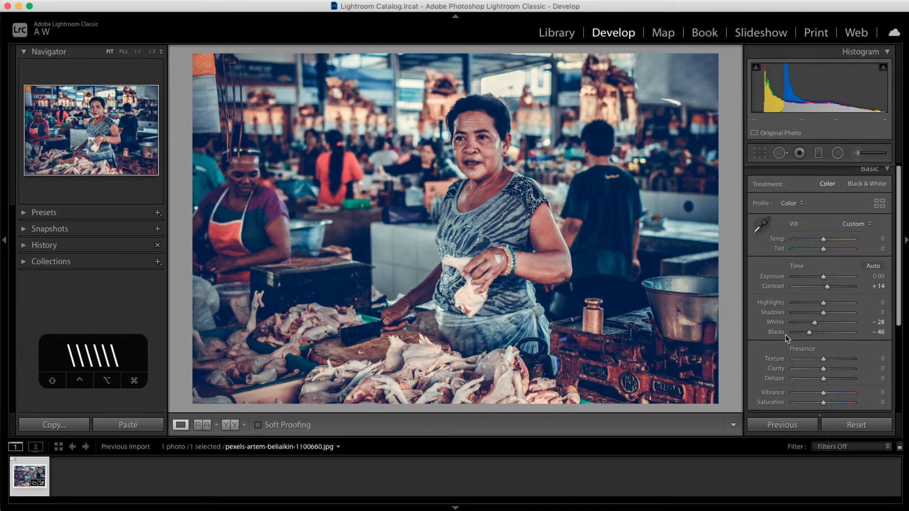
pyautogui.moveTo(824, 306); pyautogui.dragTo(846, 305)
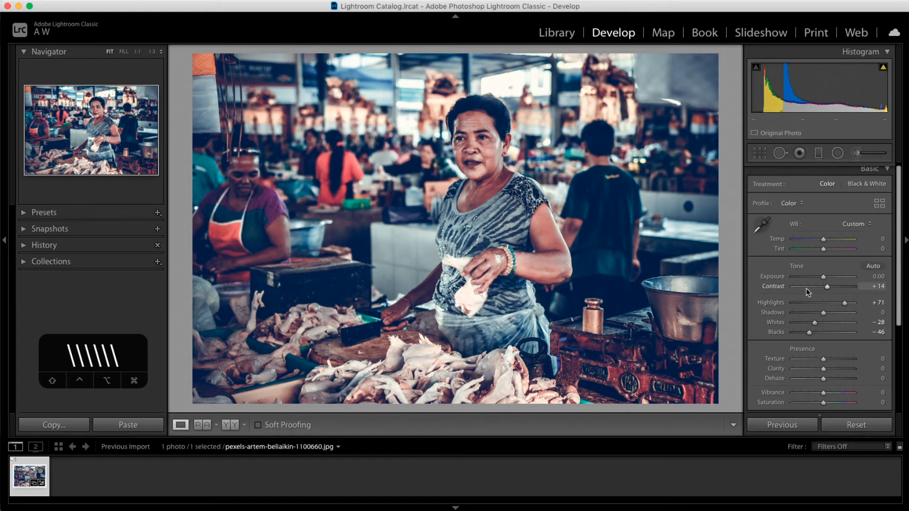
pyautogui.doubleClick(778, 304)
pyautogui.moveTo(824, 313)
pyautogui.mouseDown()
pyautogui.moveTo(803, 316)
pyautogui.moveTo(826, 314)
pyautogui.mouseUp()
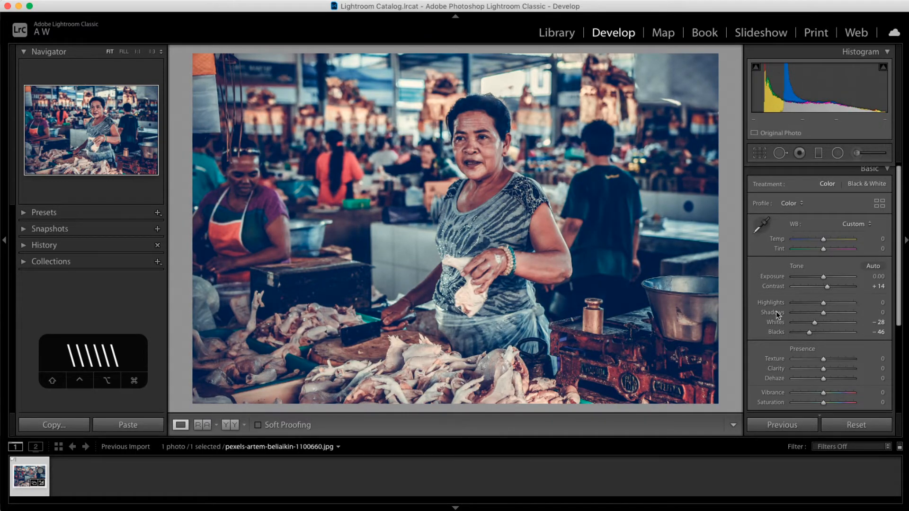
# Step: Try Texture at +78 while checking the woman's face up close, and settle on −7
pyautogui.scroll(-3, 776, 311)
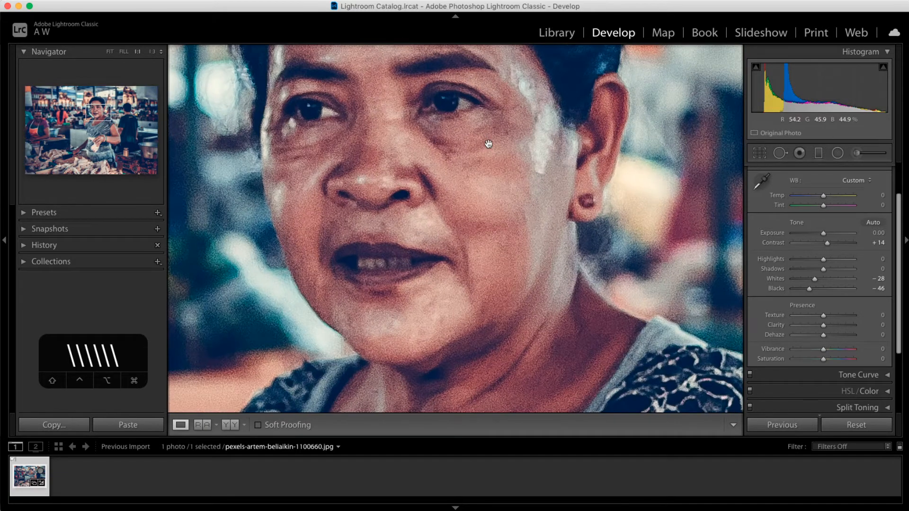
pyautogui.click(492, 145)
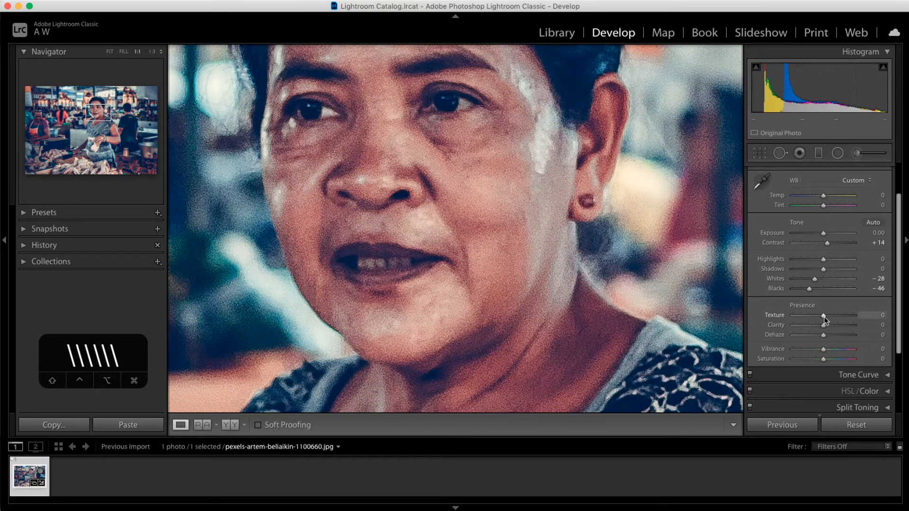
pyautogui.moveTo(824, 317); pyautogui.dragTo(848, 316)
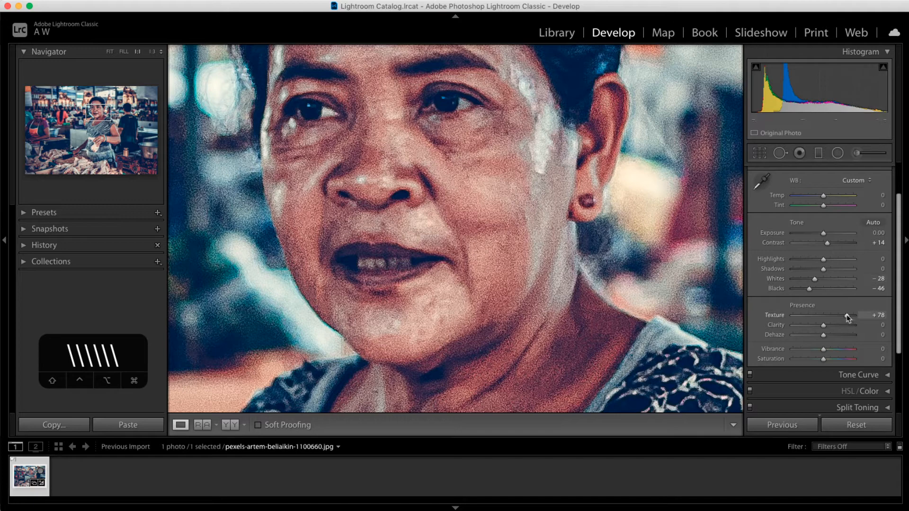
pyautogui.moveTo(829, 321)
pyautogui.mouseDown()
pyautogui.moveTo(839, 321)
pyautogui.moveTo(822, 319)
pyautogui.mouseUp()
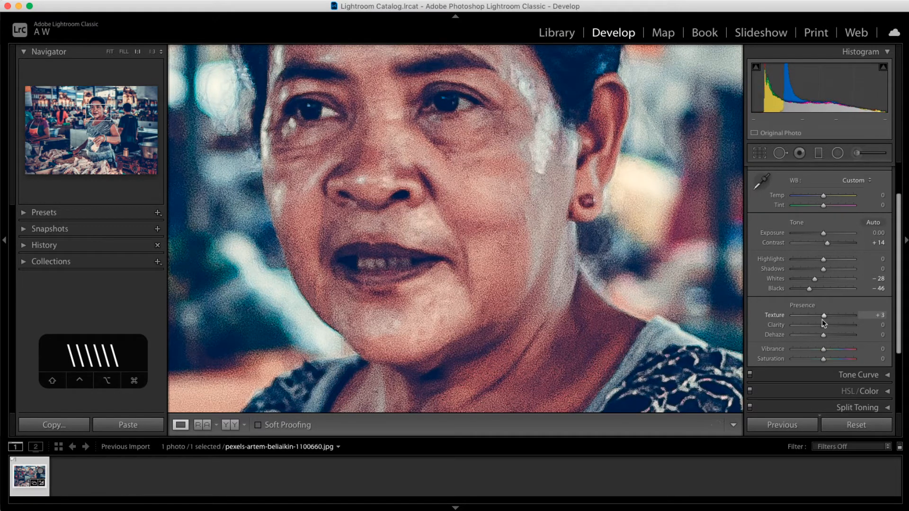
pyautogui.doubleClick(783, 317)
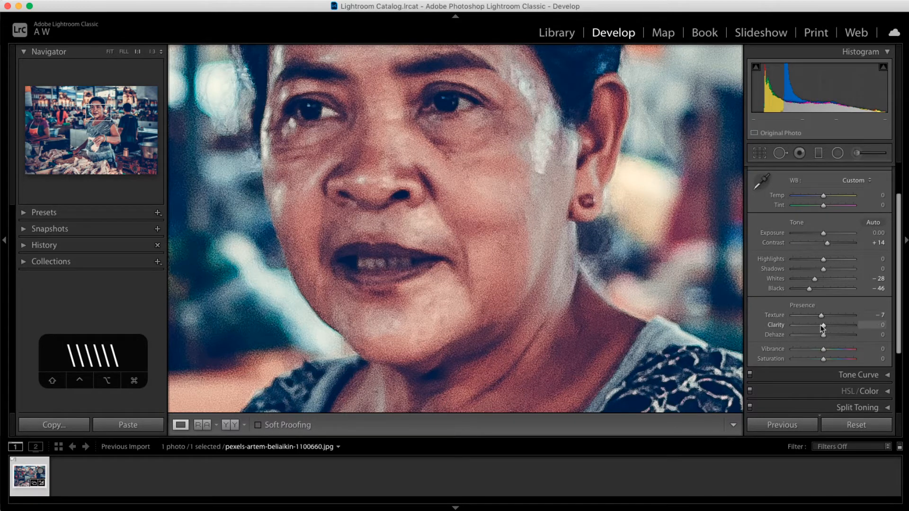
# Step: Try a Clarity adjustment on the close-up face, return it to 0 and show the whole photo again
pyautogui.moveTo(827, 325)
pyautogui.mouseDown()
pyautogui.moveTo(859, 326)
pyautogui.moveTo(829, 329)
pyautogui.mouseUp()
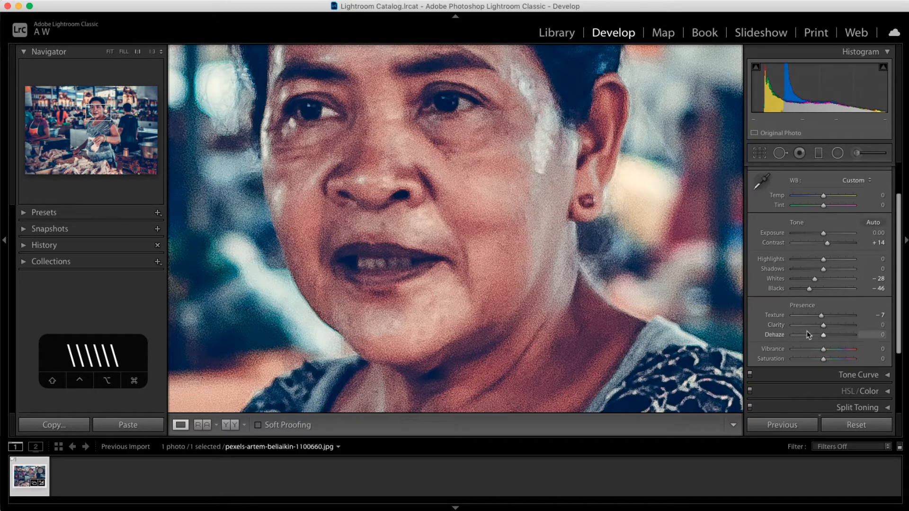
pyautogui.click(520, 233)
pyautogui.click(520, 232)
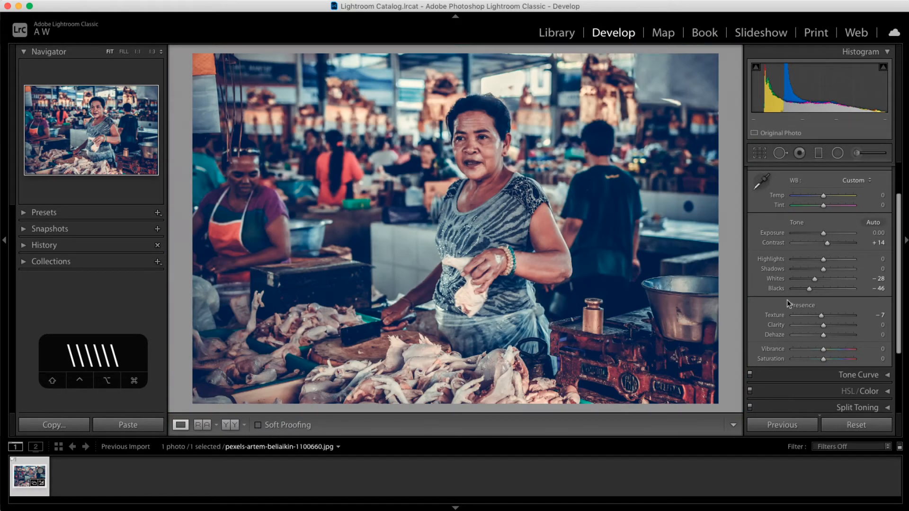
# Step: Try increasing Dehaze up to 15 while checking the woman's face up close, and show the whole photo again
pyautogui.click(498, 179)
pyautogui.click(500, 178)
pyautogui.moveTo(824, 335)
pyautogui.mouseDown()
pyautogui.moveTo(842, 336)
pyautogui.moveTo(805, 338)
pyautogui.moveTo(824, 337)
pyautogui.mouseUp()
pyautogui.click(475, 151)
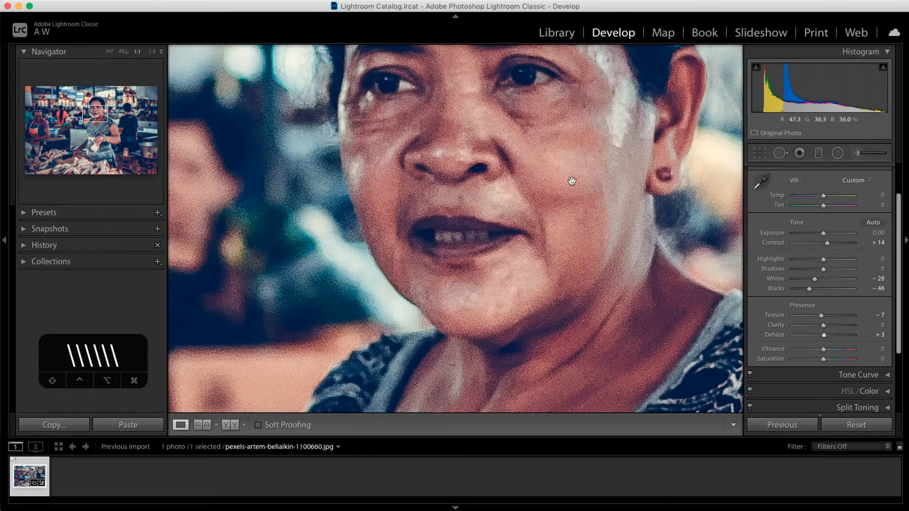
pyautogui.moveTo(827, 337); pyautogui.dragTo(826, 337)
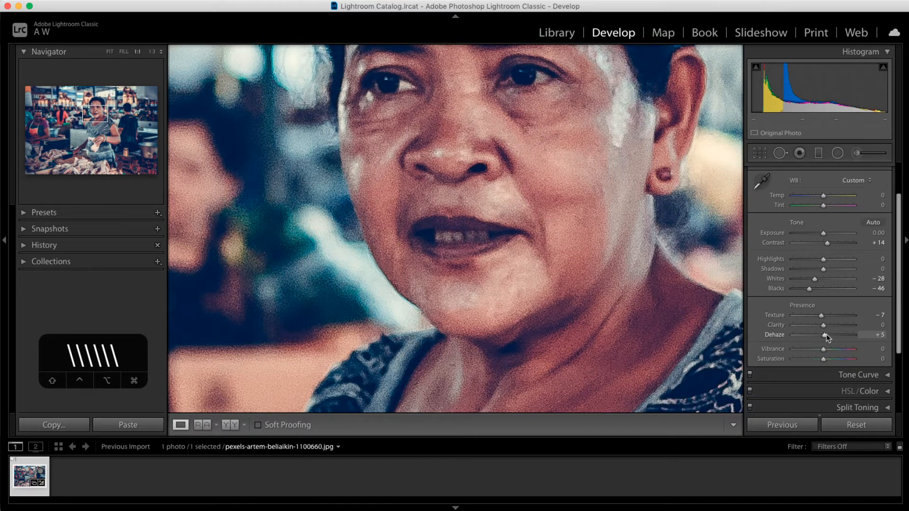
pyautogui.moveTo(826, 337); pyautogui.dragTo(830, 337)
pyautogui.click(883, 335)
pyautogui.write('15')
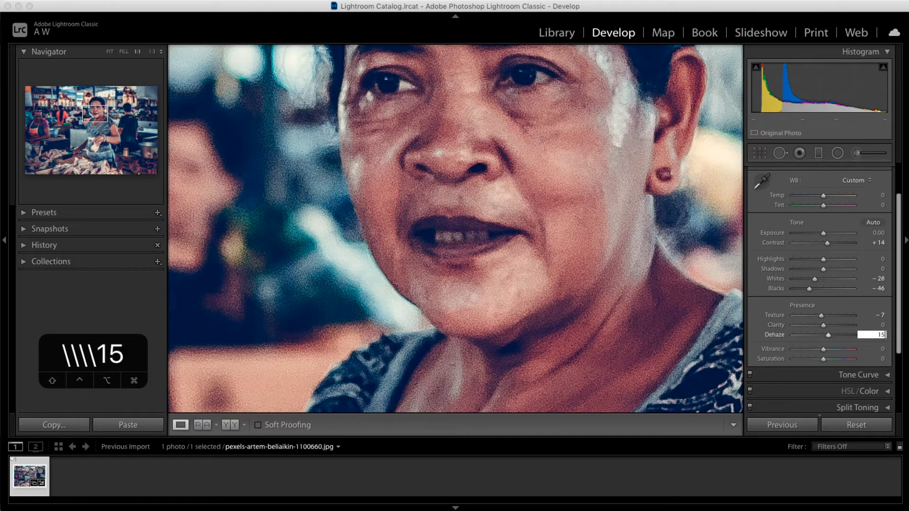
pyautogui.press('Return')
pyautogui.click(417, 178)
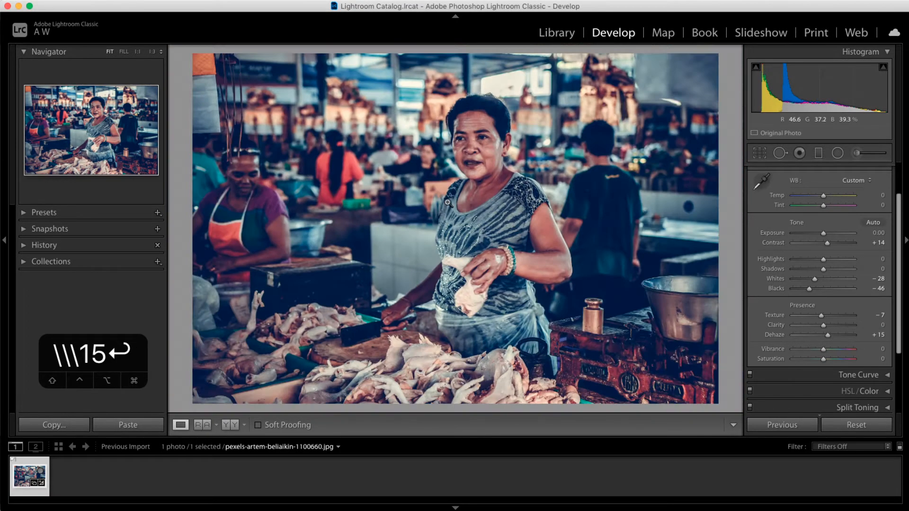
# Step: Set Dehaze to +11 and Texture to +8, comparing the woman's face up close with the whole photo
pyautogui.click(488, 143)
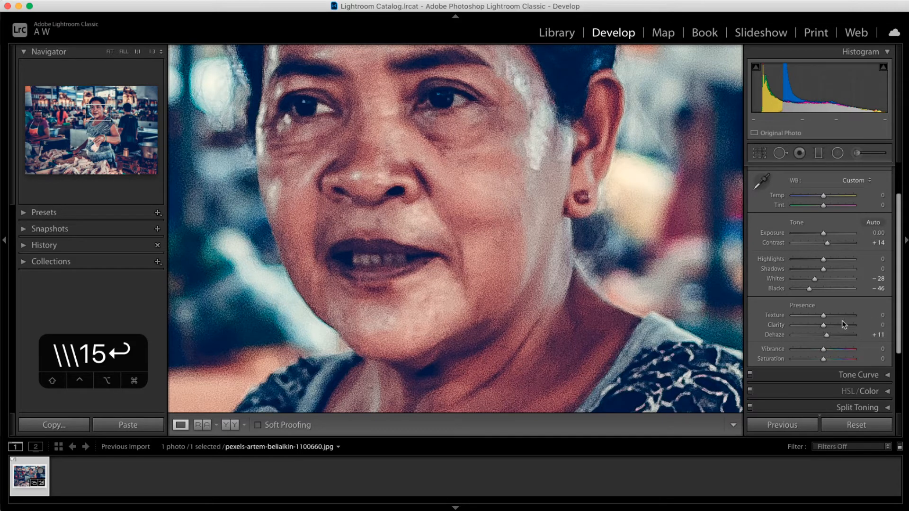
pyautogui.moveTo(823, 315); pyautogui.dragTo(825, 318)
pyautogui.click(450, 205)
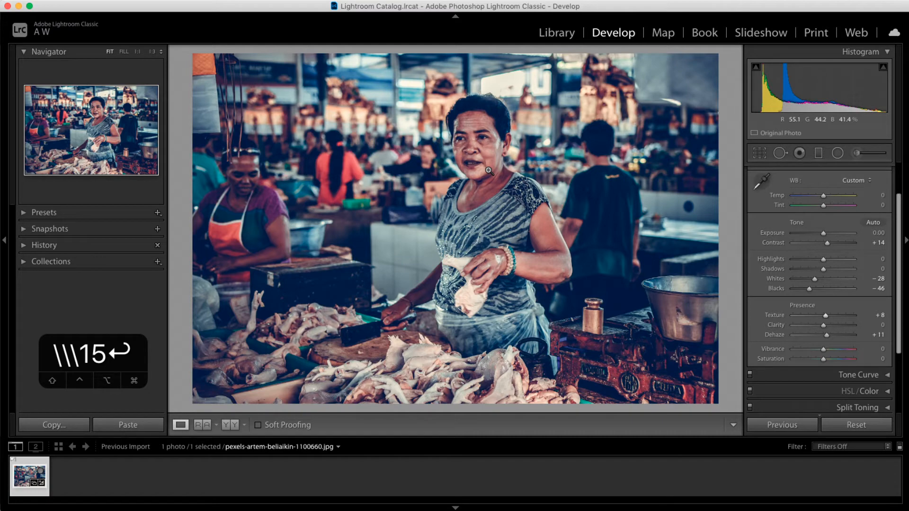
pyautogui.click(474, 138)
pyautogui.click(474, 137)
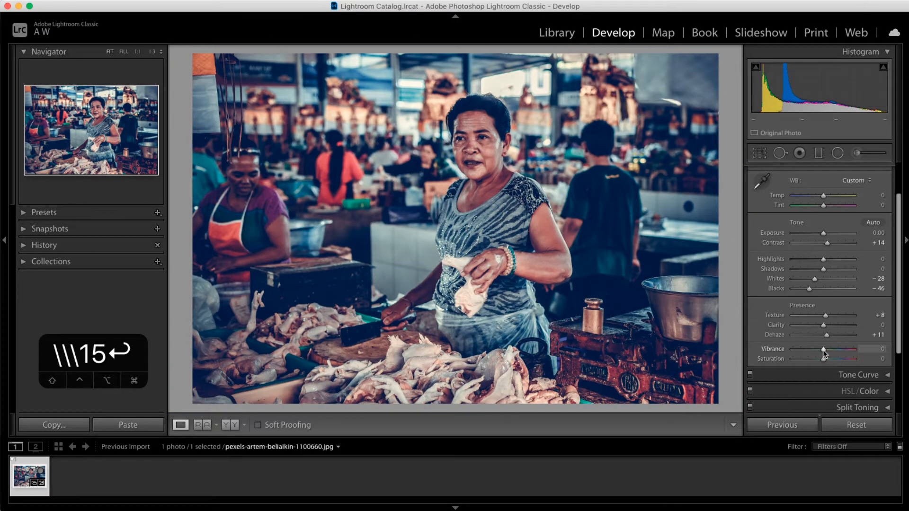
# Step: Try Vibrance at +23 and at a negative value, resetting it to 0 each time
pyautogui.moveTo(824, 350)
pyautogui.mouseDown()
pyautogui.moveTo(851, 351)
pyautogui.moveTo(830, 351)
pyautogui.mouseUp()
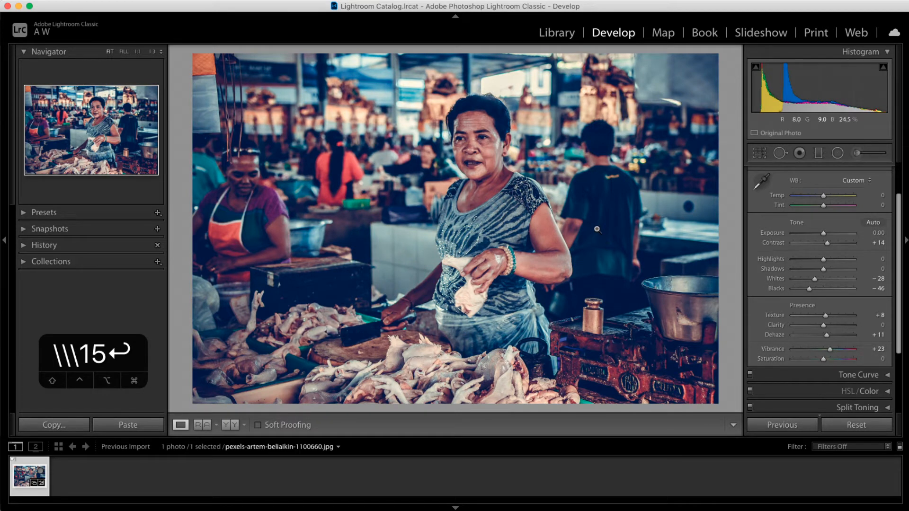
pyautogui.doubleClick(781, 350)
pyautogui.moveTo(824, 351); pyautogui.dragTo(810, 350)
pyautogui.doubleClick(780, 350)
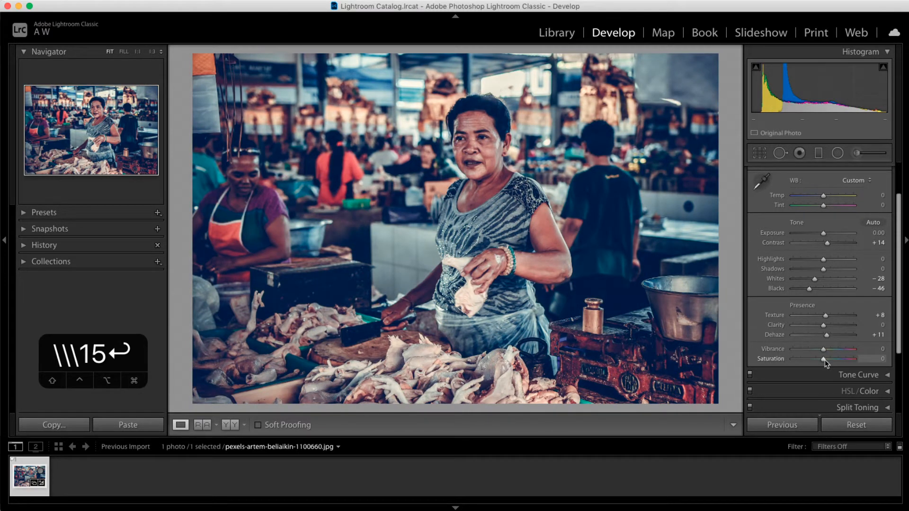
# Step: Try Vibrance at +78 and reset it to 0, and vary Saturation up to +49 before settling on +13
pyautogui.moveTo(825, 363)
pyautogui.mouseDown()
pyautogui.moveTo(842, 362)
pyautogui.moveTo(832, 362)
pyautogui.moveTo(832, 350)
pyautogui.mouseUp()
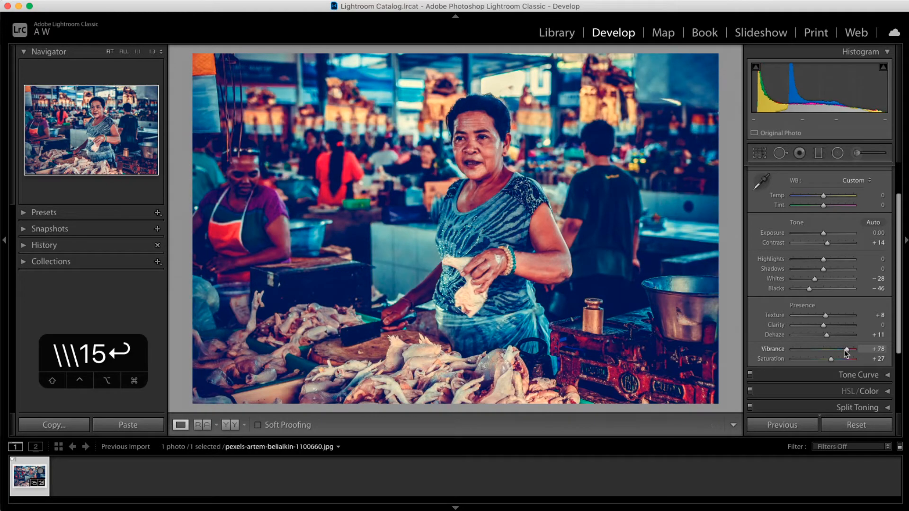
pyautogui.doubleClick(773, 349)
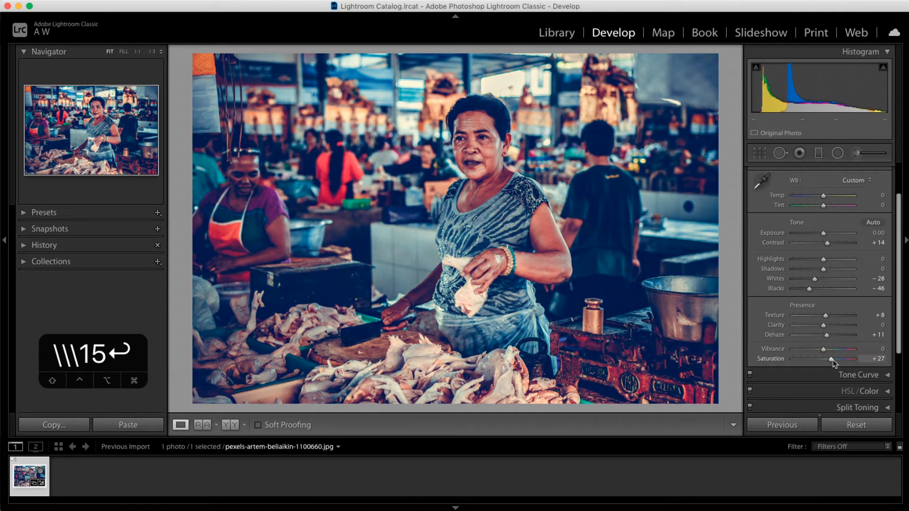
pyautogui.moveTo(834, 360); pyautogui.dragTo(829, 363)
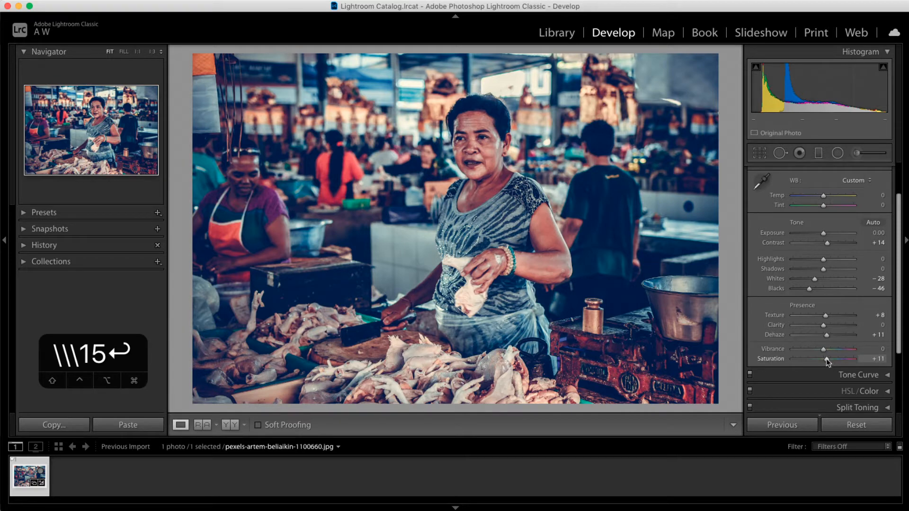
pyautogui.moveTo(827, 359); pyautogui.dragTo(831, 360)
pyautogui.moveTo(831, 361); pyautogui.dragTo(839, 362)
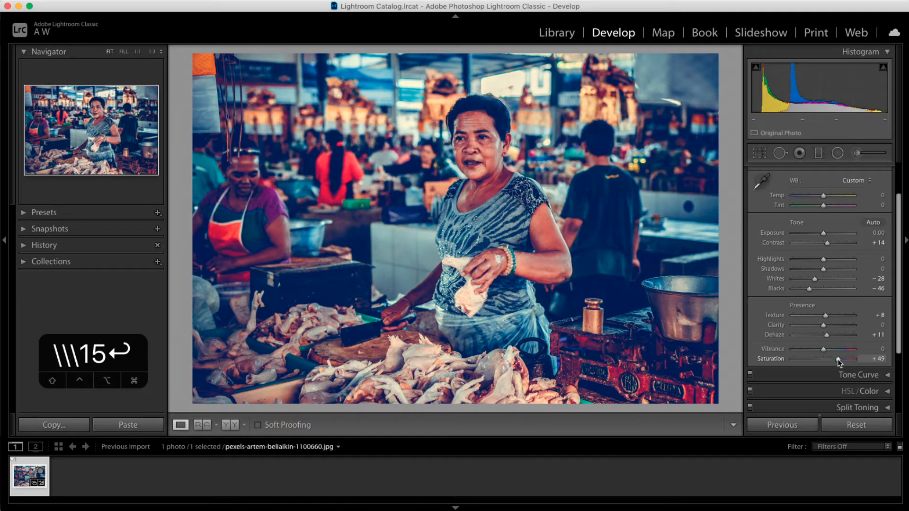
pyautogui.moveTo(839, 361); pyautogui.dragTo(828, 361)
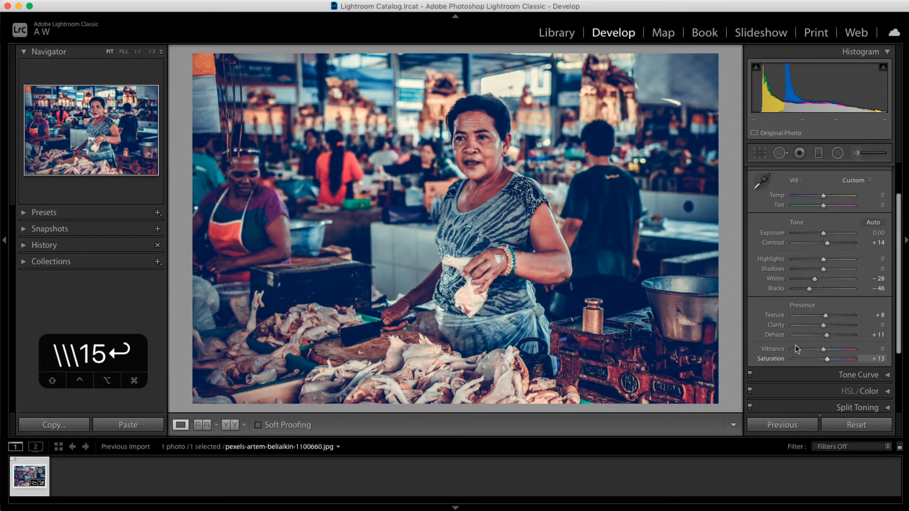
# Step: Expand the Tone Curve and try lowering a midpoint on the overall point curve, removing the point again
pyautogui.scroll(-3, 776, 335)
pyautogui.scroll(4, 760, 333)
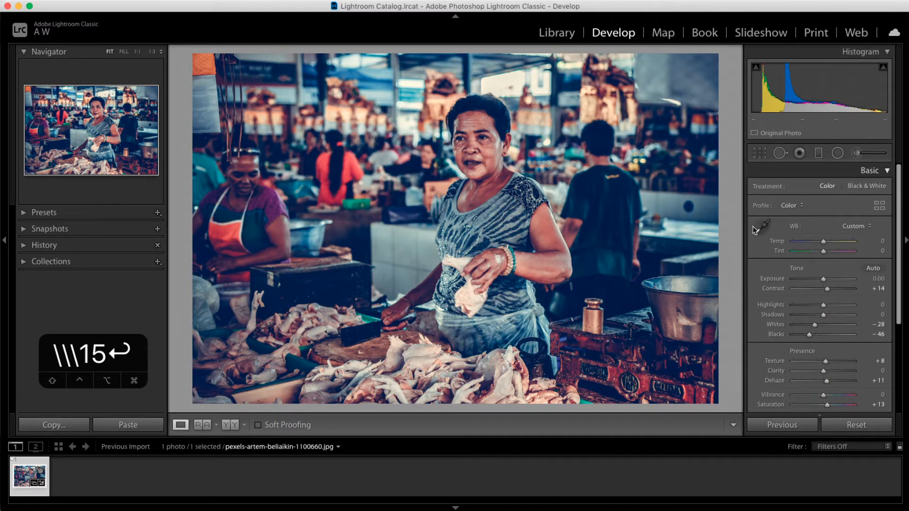
pyautogui.scroll(-6, 757, 330)
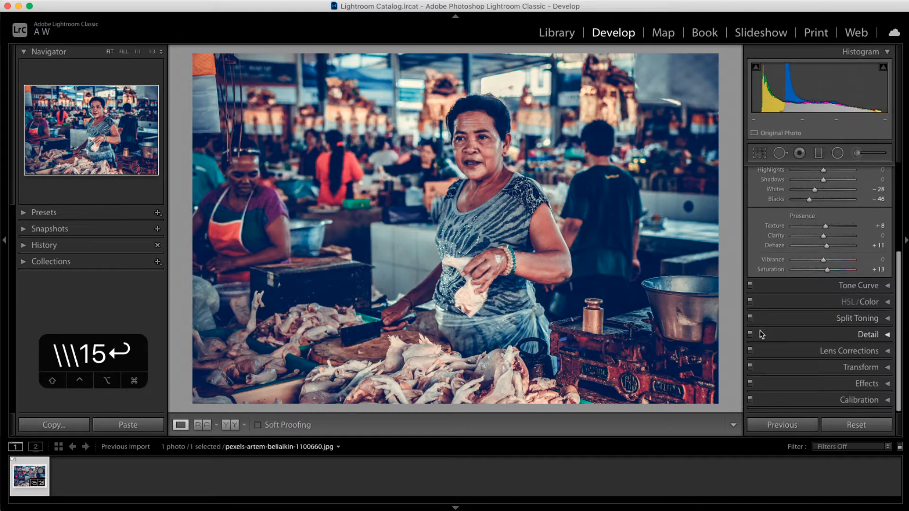
pyautogui.click(882, 286)
pyautogui.scroll(5, 781, 293)
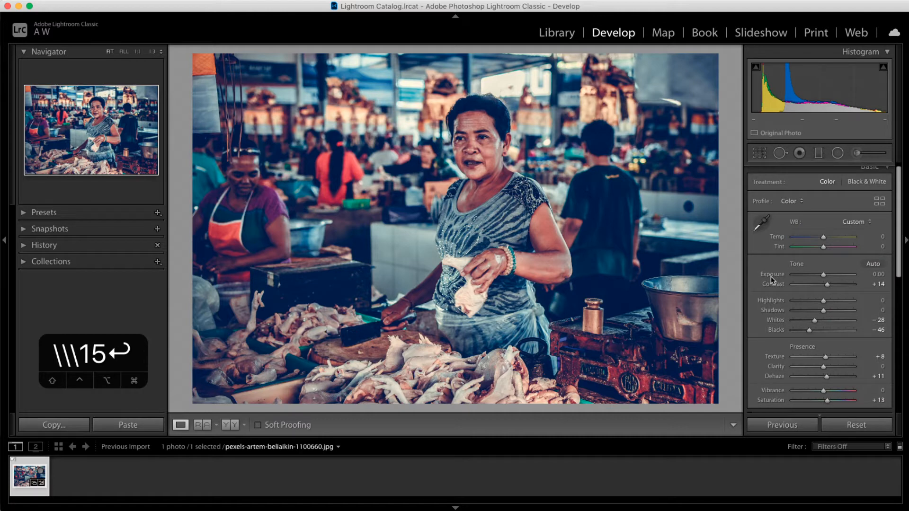
pyautogui.scroll(-1, 772, 280)
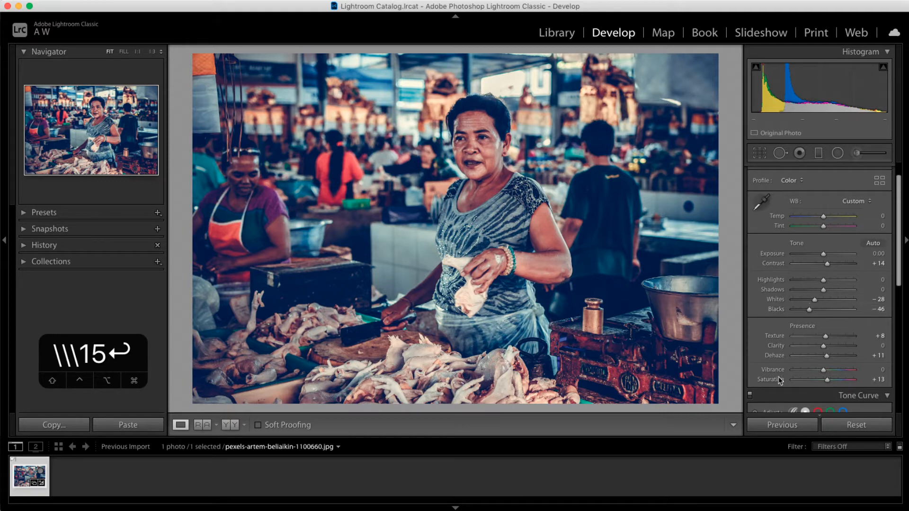
pyautogui.scroll(-5, 781, 381)
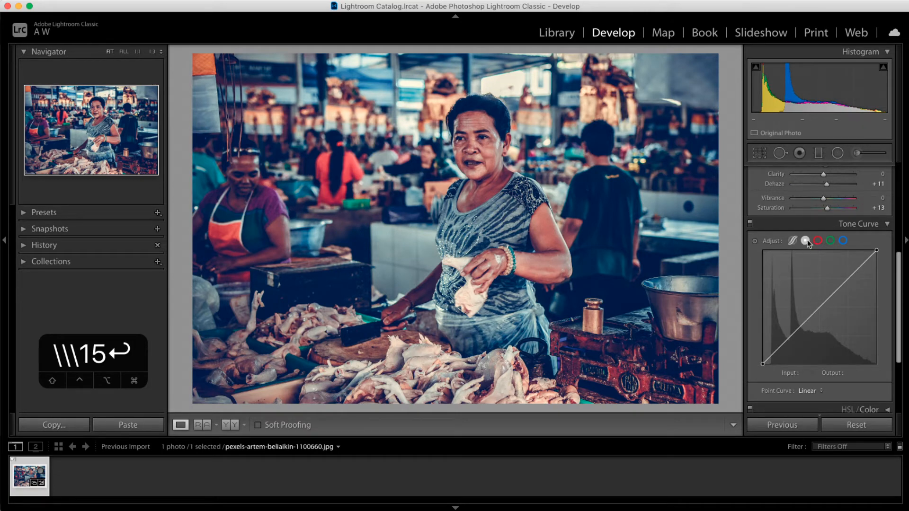
pyautogui.moveTo(821, 305); pyautogui.dragTo(819, 312)
pyautogui.doubleClick(819, 312)
# Step: Try an S-curve on the Blue channel with points at 126/92 and 163/188, and delete both points
pyautogui.click(844, 240)
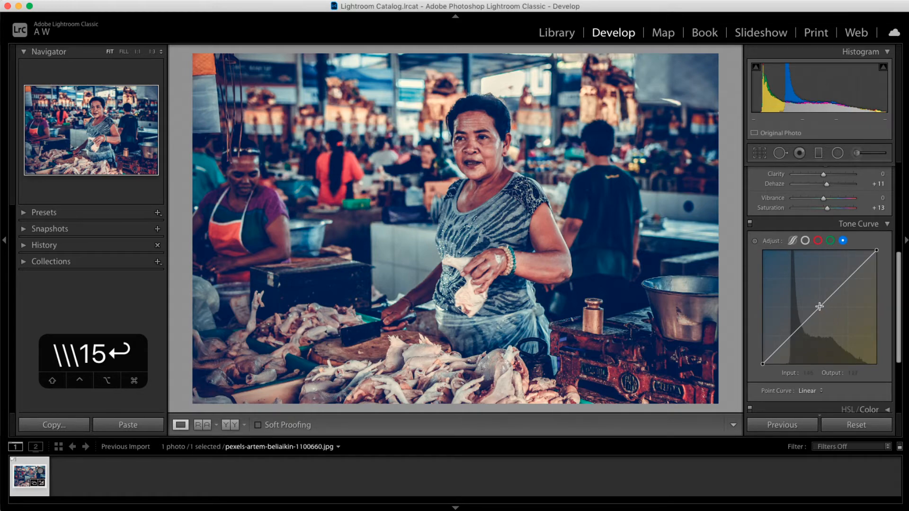
pyautogui.moveTo(820, 306)
pyautogui.mouseDown()
pyautogui.moveTo(819, 291)
pyautogui.moveTo(819, 323)
pyautogui.mouseUp()
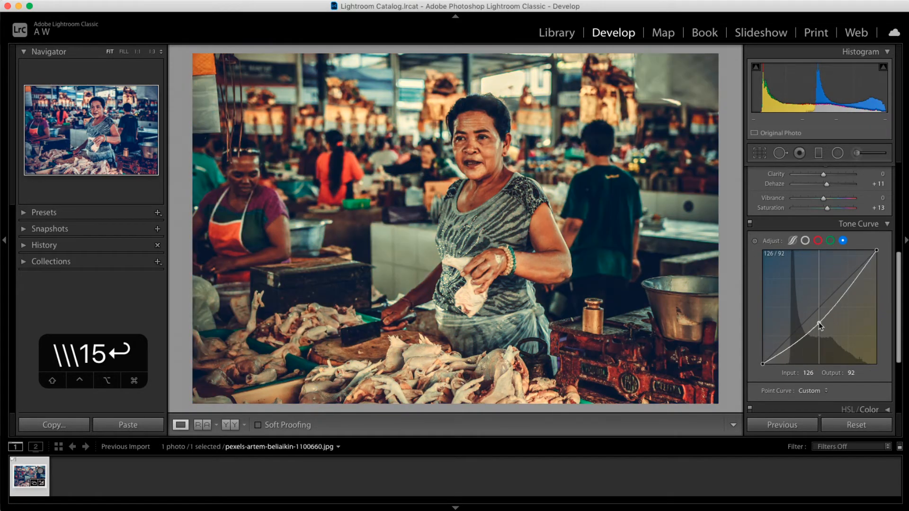
pyautogui.click(845, 294)
pyautogui.moveTo(845, 294); pyautogui.dragTo(836, 281)
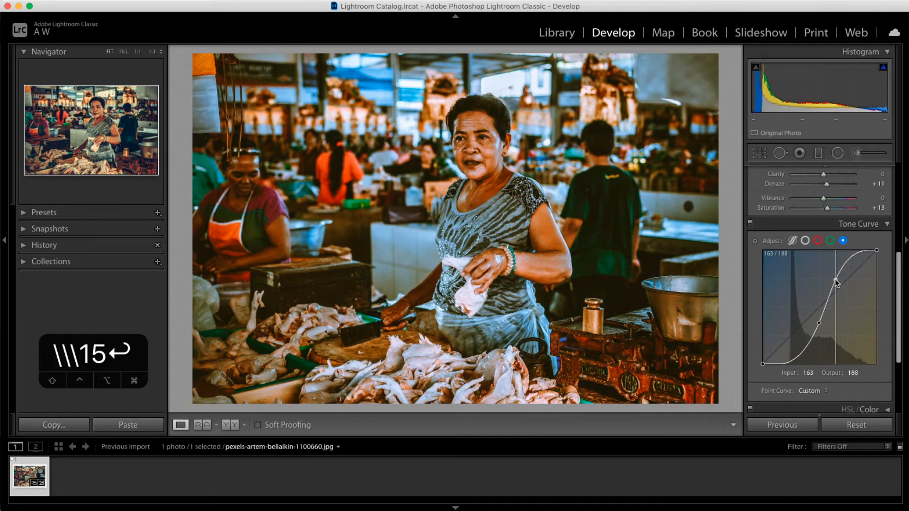
pyautogui.doubleClick(836, 281)
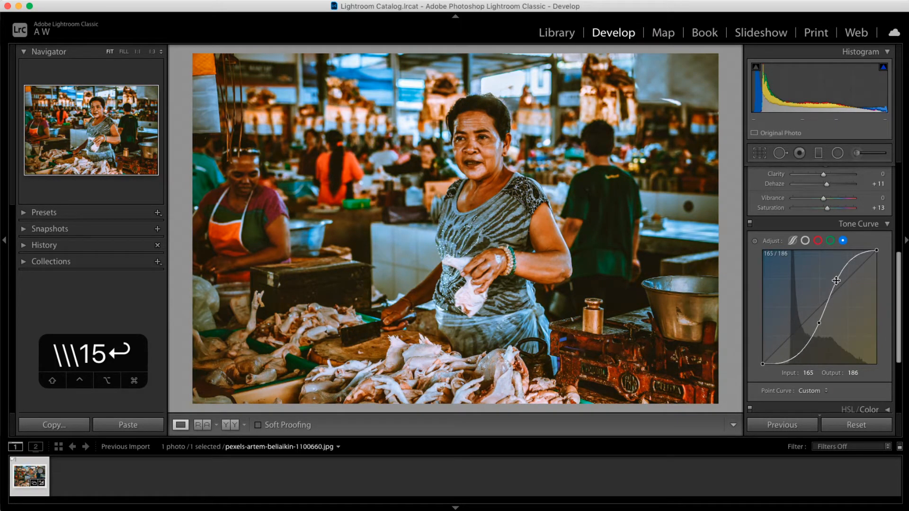
pyautogui.doubleClick(819, 323)
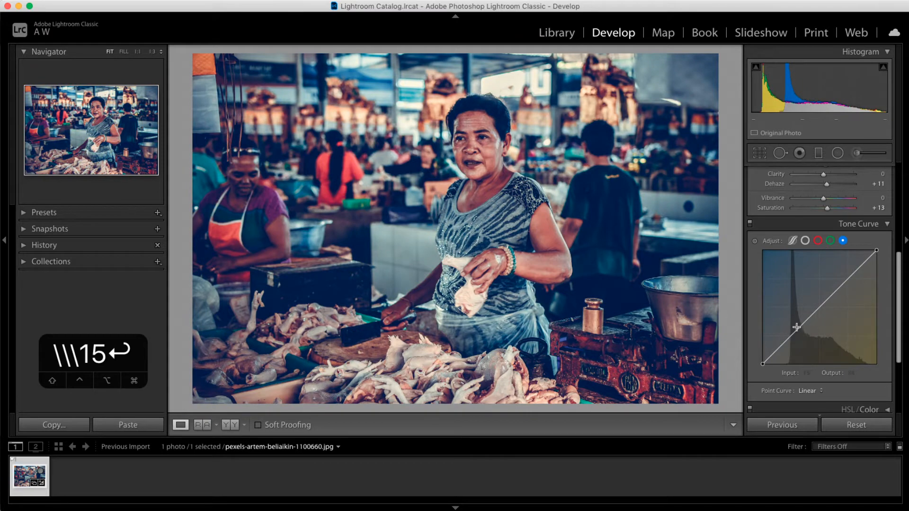
# Step: On the Blue channel curve, anchor the midpoint and pull a shadow point down to input 66, output 43
pyautogui.moveTo(822, 305)
pyautogui.mouseDown()
pyautogui.moveTo(840, 334)
pyautogui.moveTo(823, 311)
pyautogui.mouseUp()
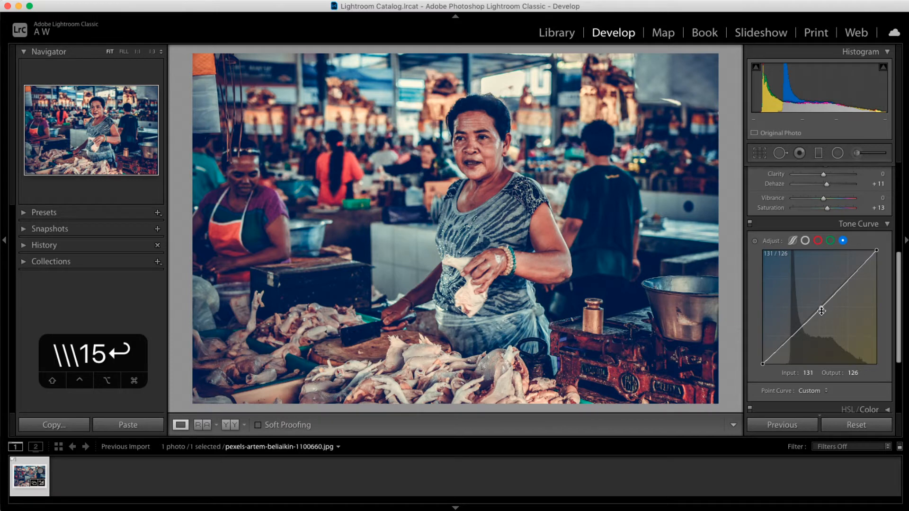
pyautogui.click(821, 311)
pyautogui.moveTo(790, 339); pyautogui.dragTo(794, 344)
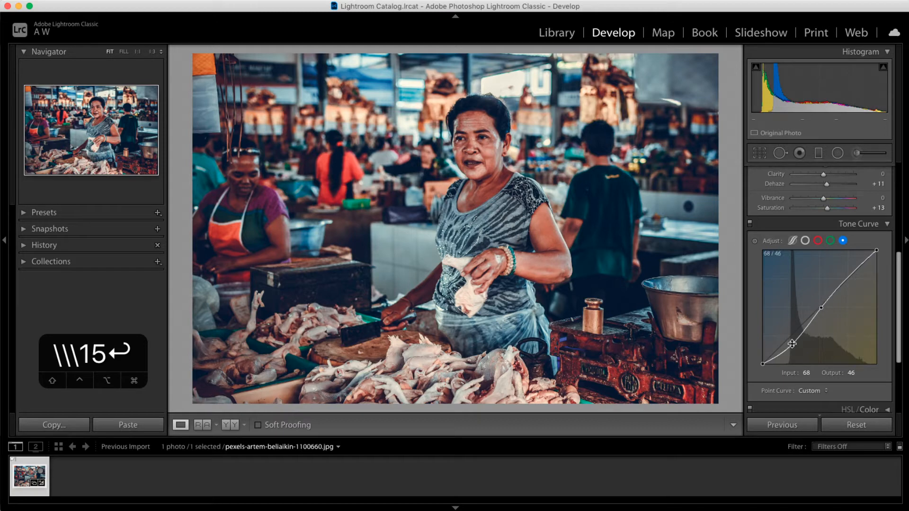
pyautogui.moveTo(793, 346); pyautogui.dragTo(793, 348)
# Step: Compare the edited market photo with its Before view several times, ending on the edited version
pyautogui.press('\\')
pyautogui.press('\\')
pyautogui.press('\\')
pyautogui.press('\\')
pyautogui.press('\\')
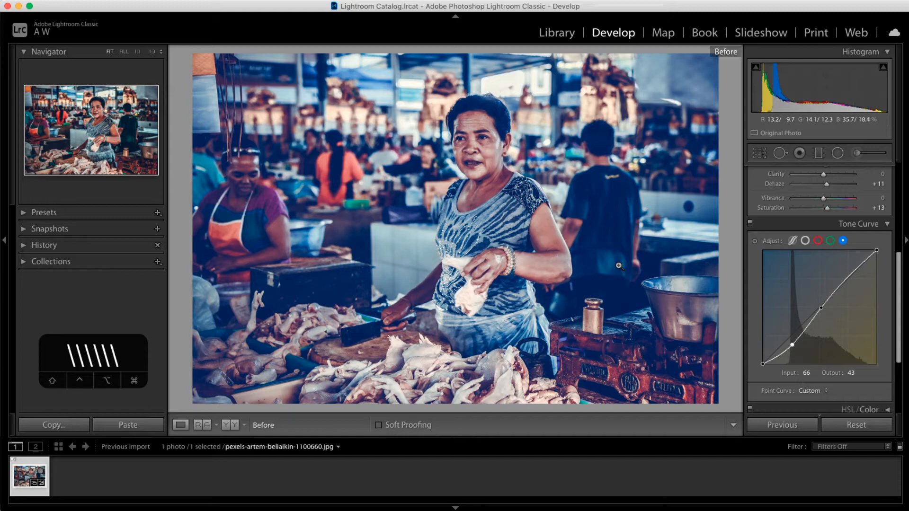
pyautogui.press('\\')
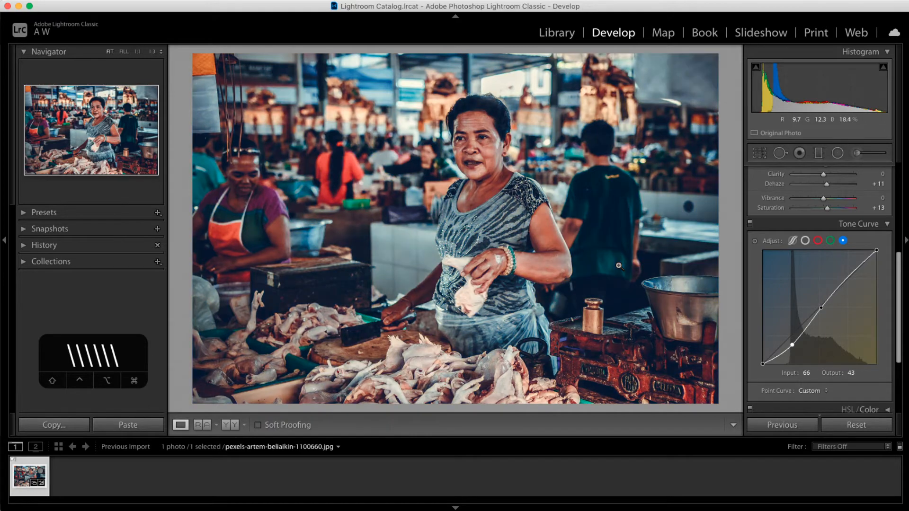
pyautogui.press('\\')
pyautogui.press('\\')
pyautogui.press('\\')
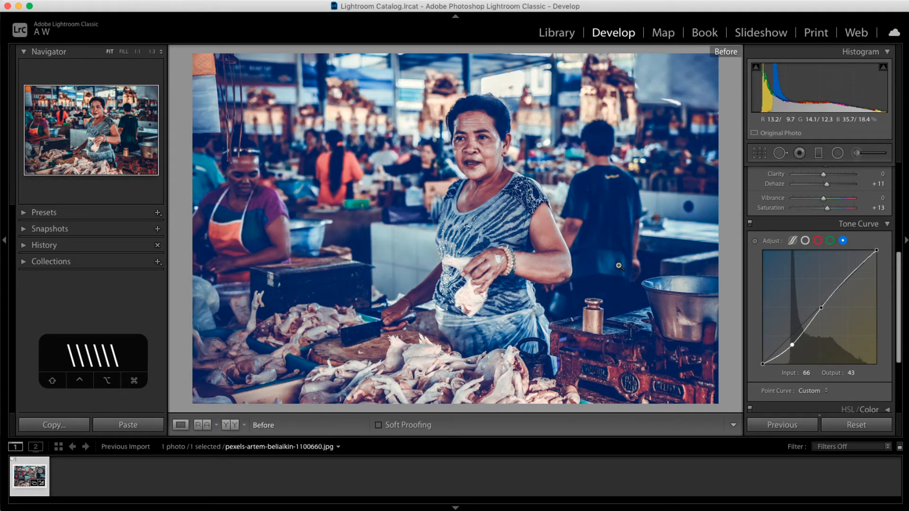
pyautogui.press('\\')
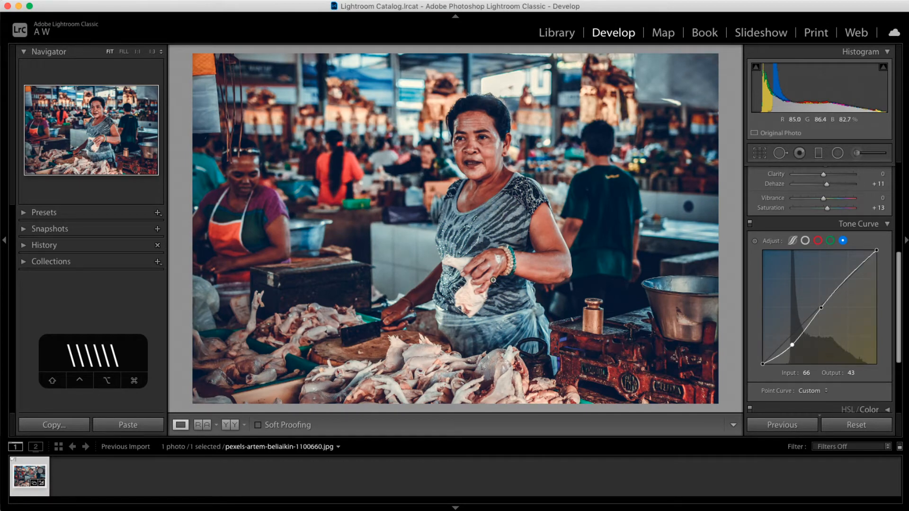
pyautogui.press('\\')
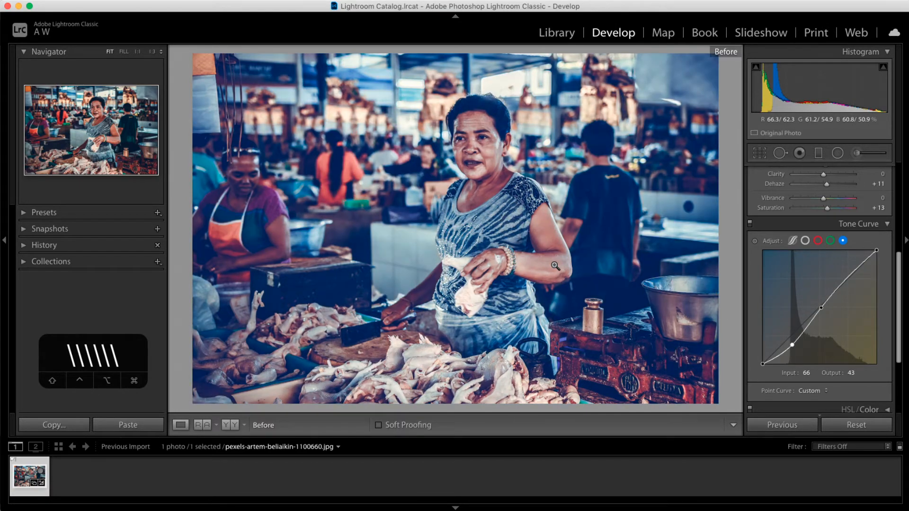
pyautogui.press('\\')
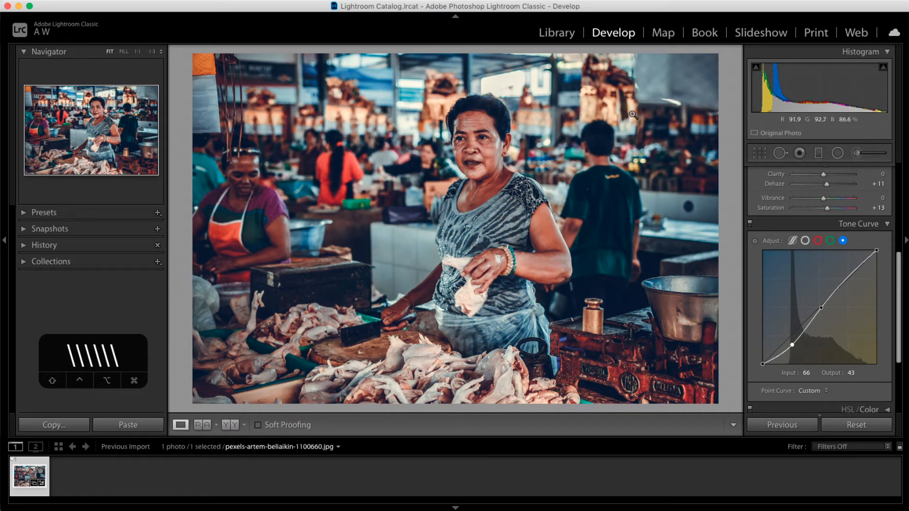
pyautogui.scroll(-3, 760, 294)
pyautogui.scroll(5, 755, 326)
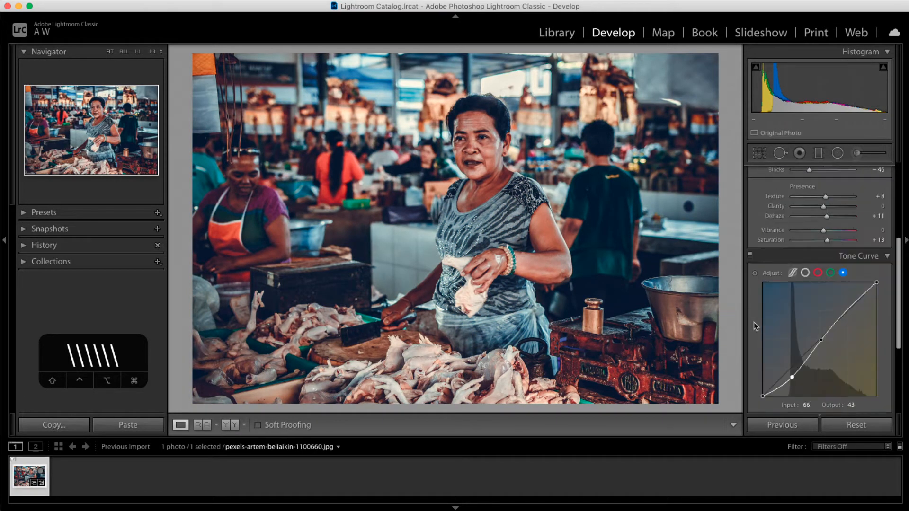
pyautogui.scroll(4, 756, 326)
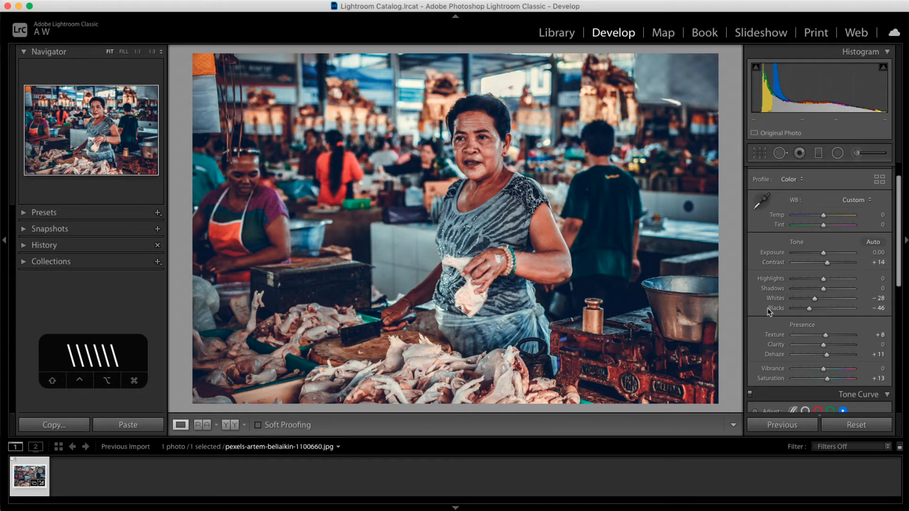
pyautogui.scroll(-1, 771, 313)
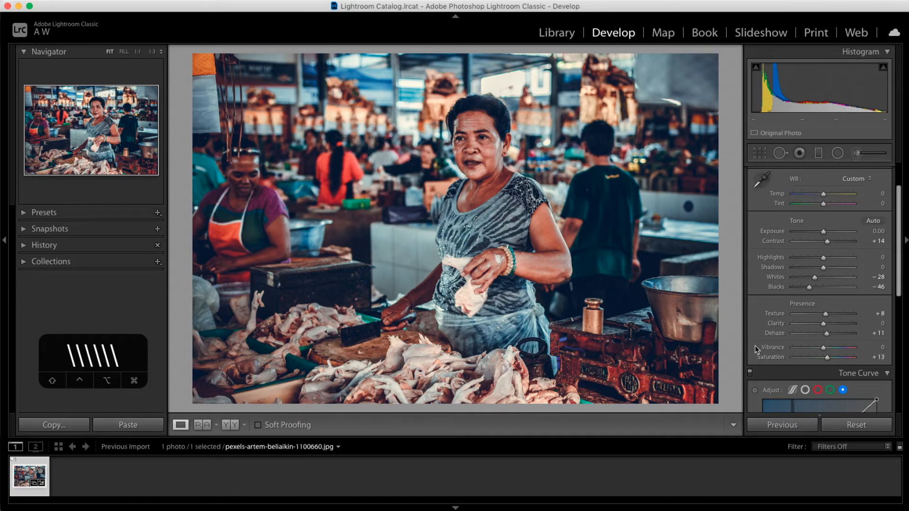
# Step: Inspect the edited market photo with the surrounding interface blacked out, and restore the normal lighting of the workspace
pyautogui.scroll(-10, 763, 346)
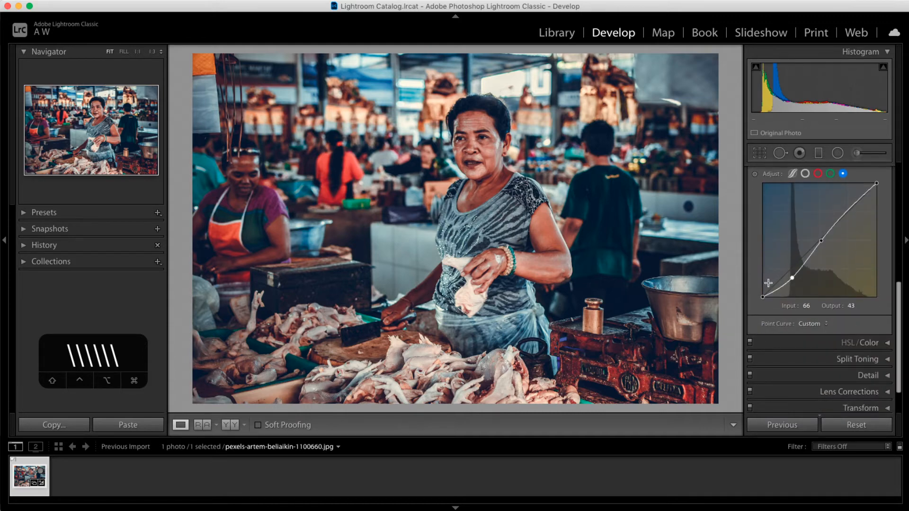
pyautogui.scroll(1, 768, 283)
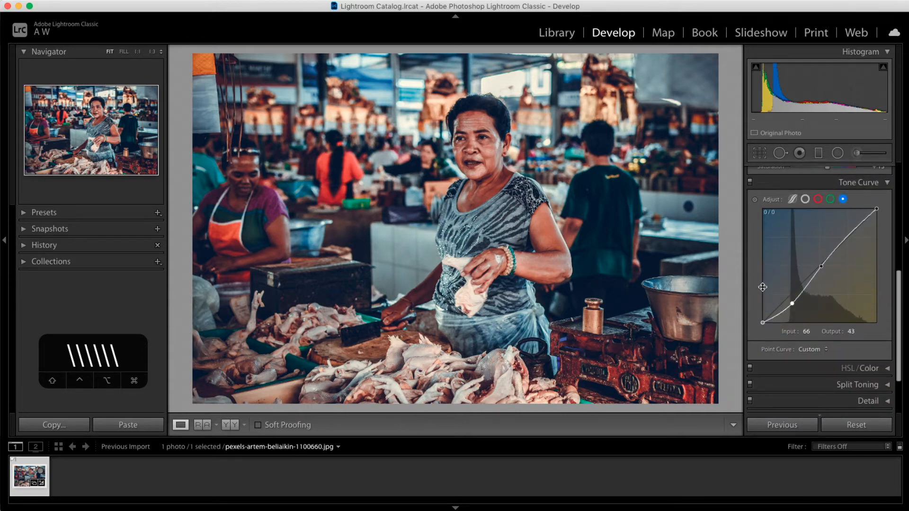
pyautogui.press('l')
pyautogui.press('l')
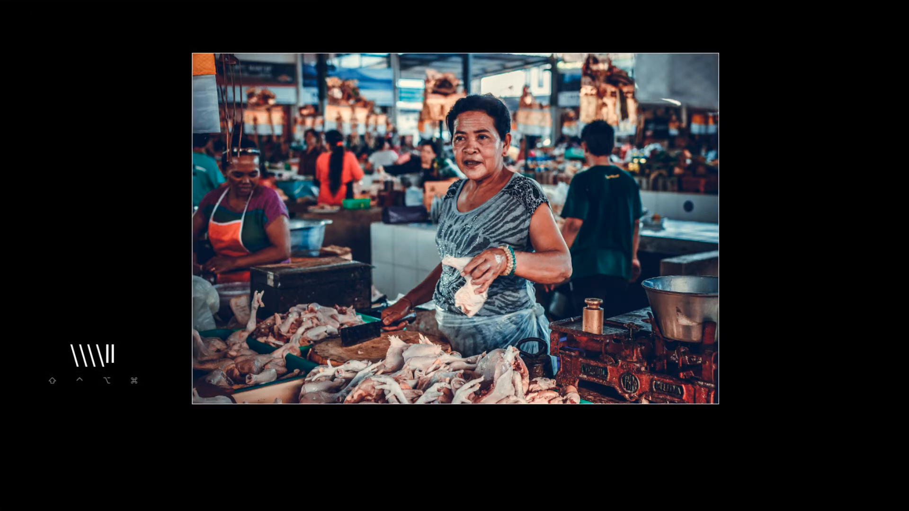
pyautogui.press('l')
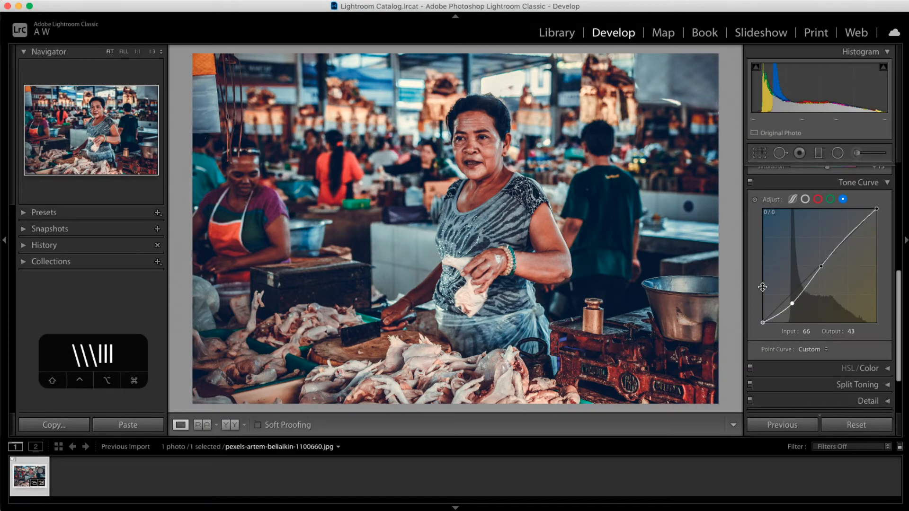
# Step: Expand the HSL / Color adjustments and examine the Hue, Saturation and Luminance controls of each color range
pyautogui.scroll(-3, 760, 319)
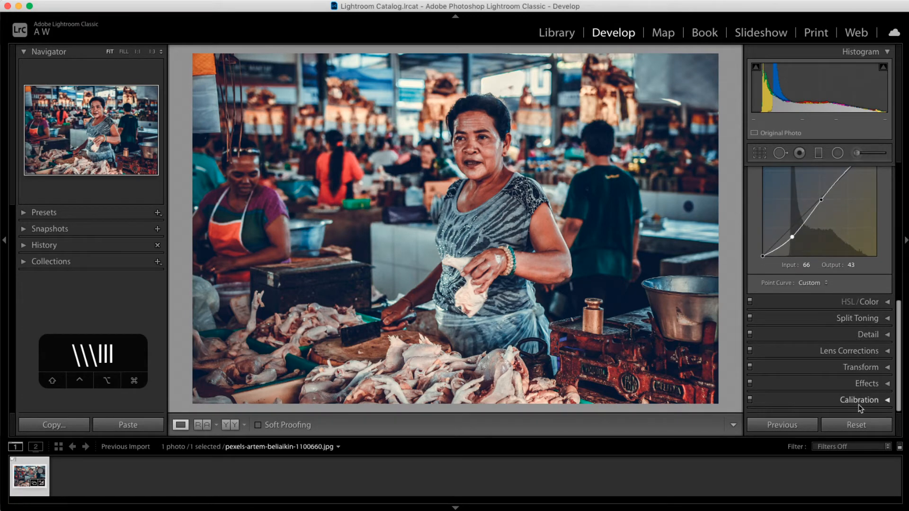
pyautogui.click(877, 302)
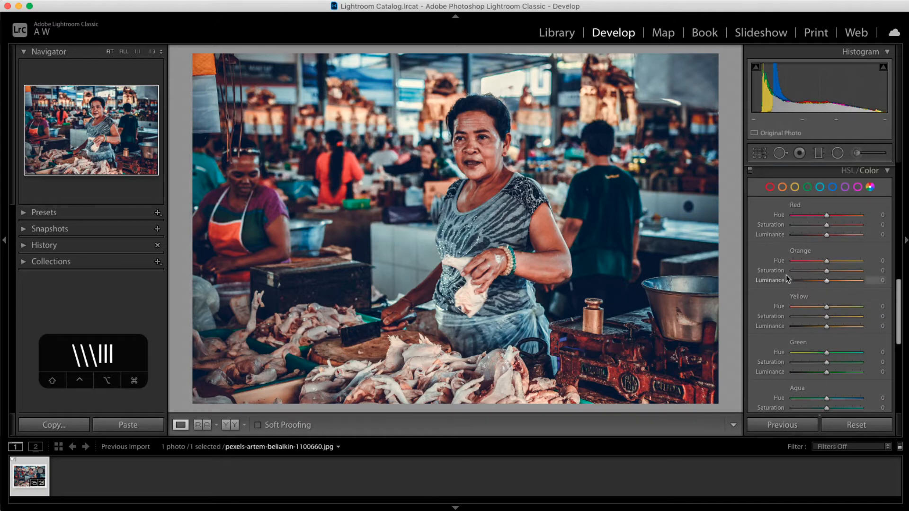
pyautogui.click(886, 171)
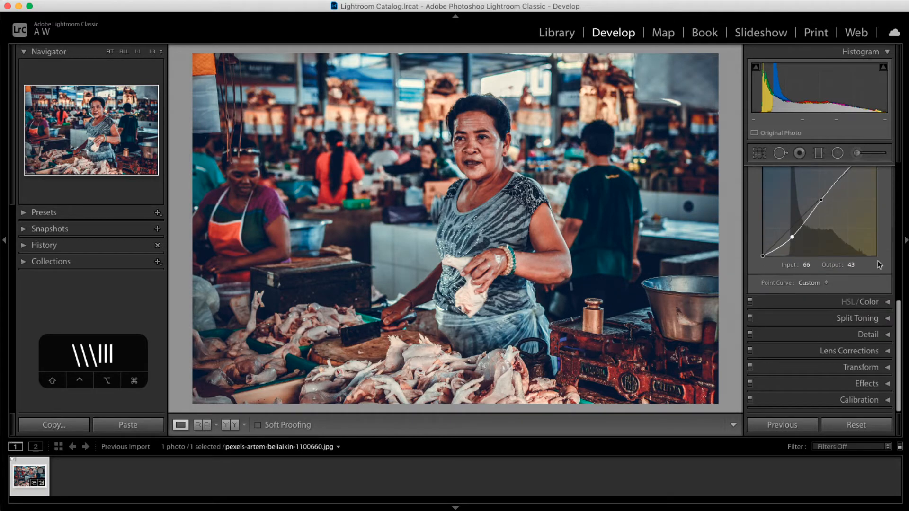
pyautogui.click(887, 303)
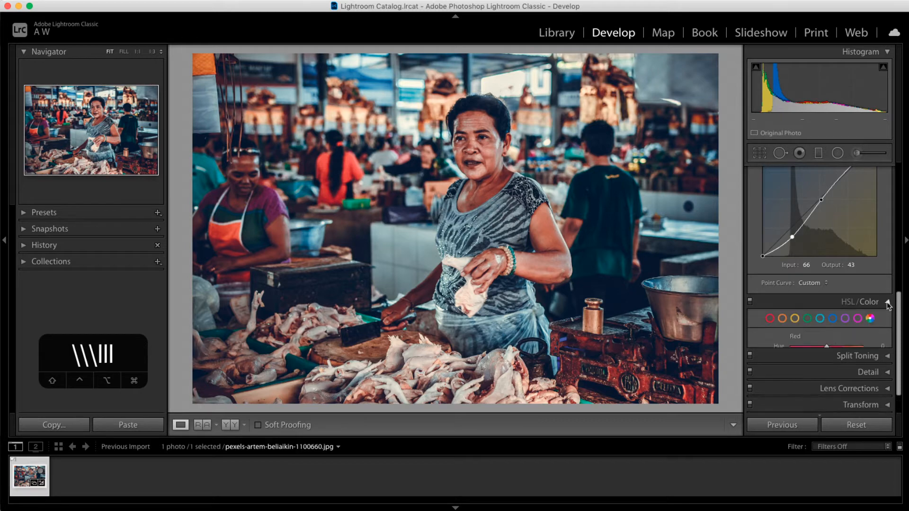
pyautogui.scroll(1, 897, 306)
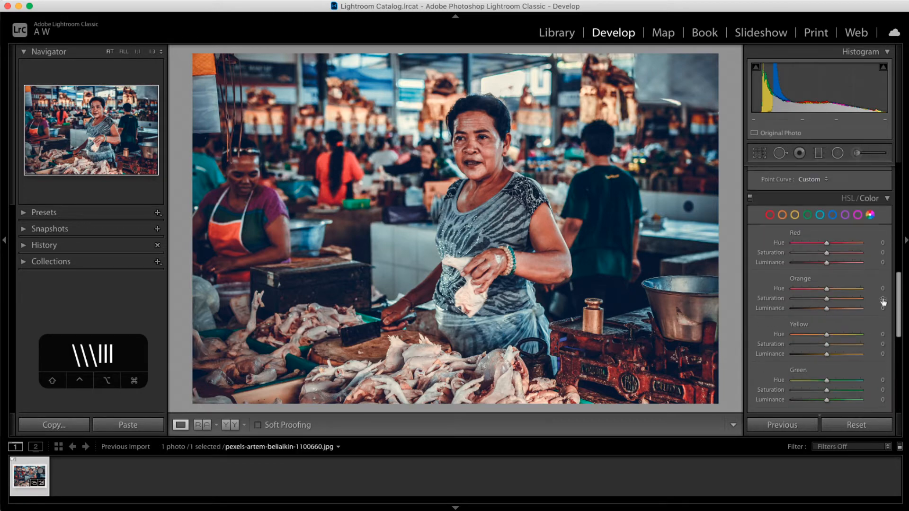
pyautogui.click(887, 197)
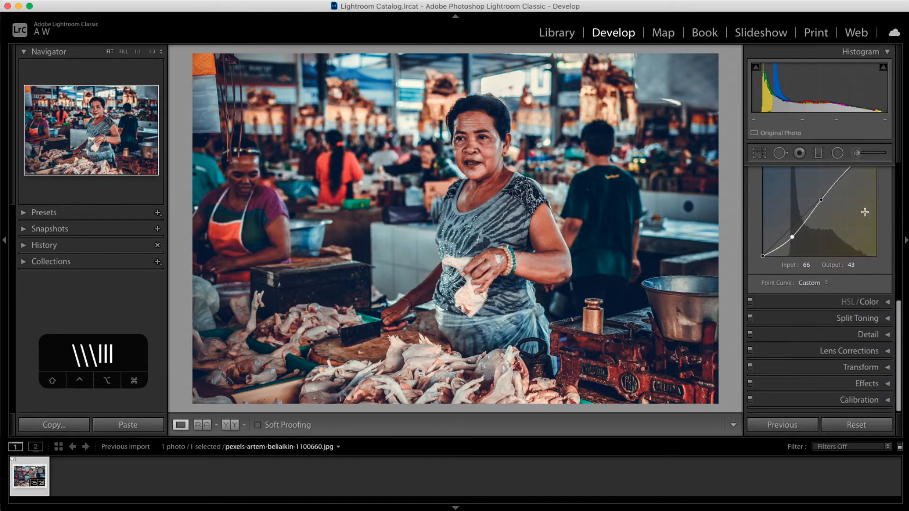
pyautogui.click(887, 303)
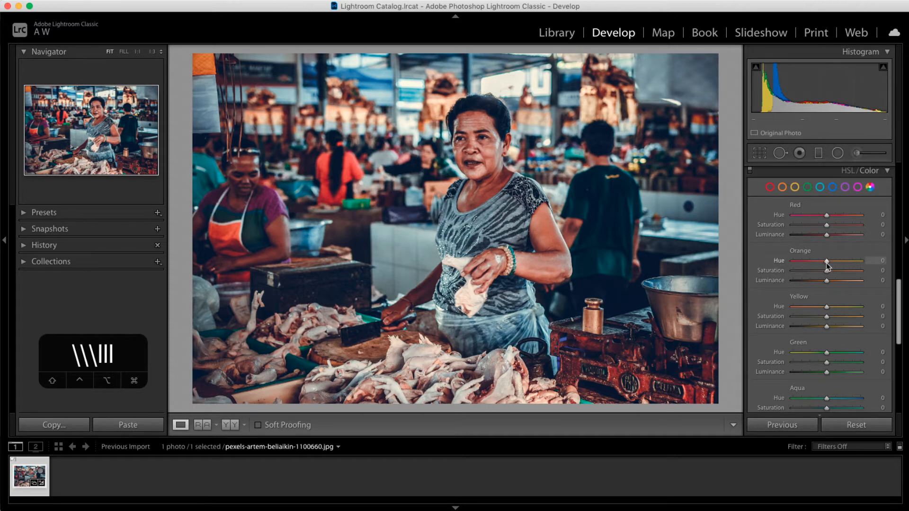
pyautogui.scroll(-1, 777, 318)
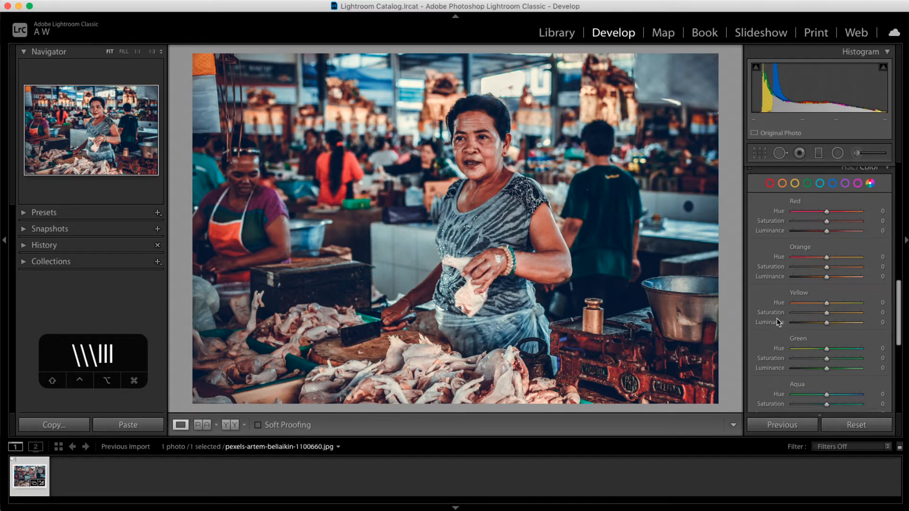
pyautogui.scroll(-2, 777, 318)
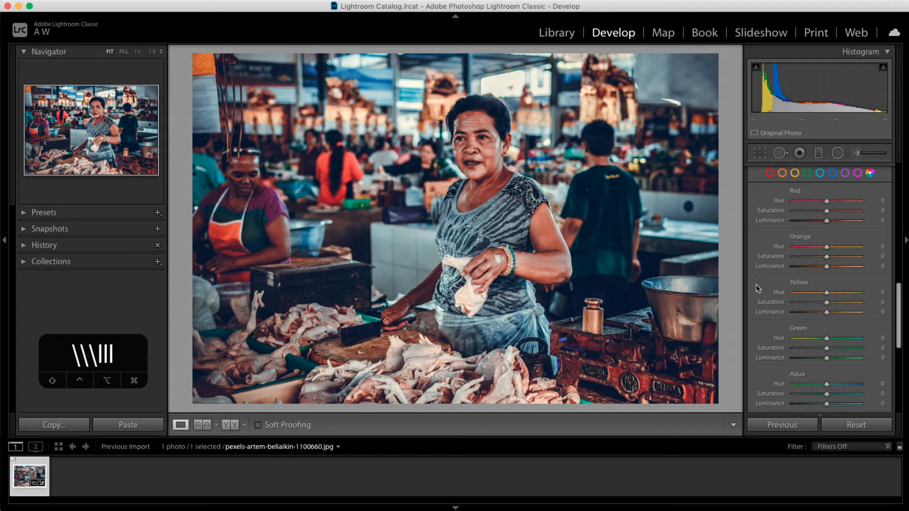
pyautogui.scroll(10, 759, 291)
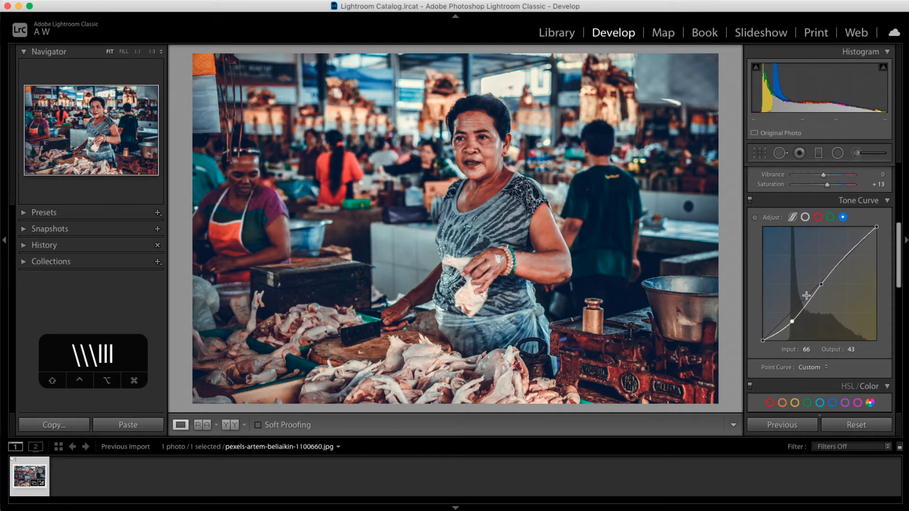
pyautogui.scroll(-10, 781, 303)
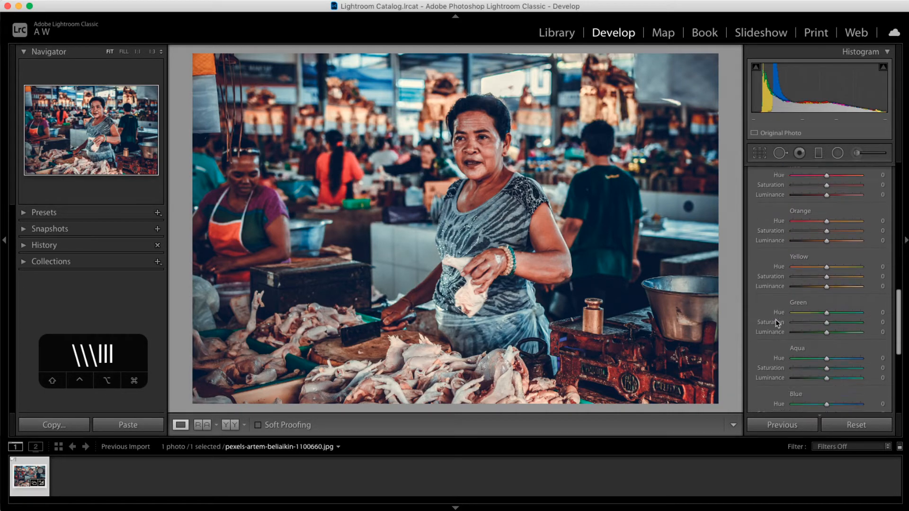
# Step: Adjust the Aqua range to Hue +8, Saturation -22 and Luminance -8
pyautogui.scroll(-4, 777, 323)
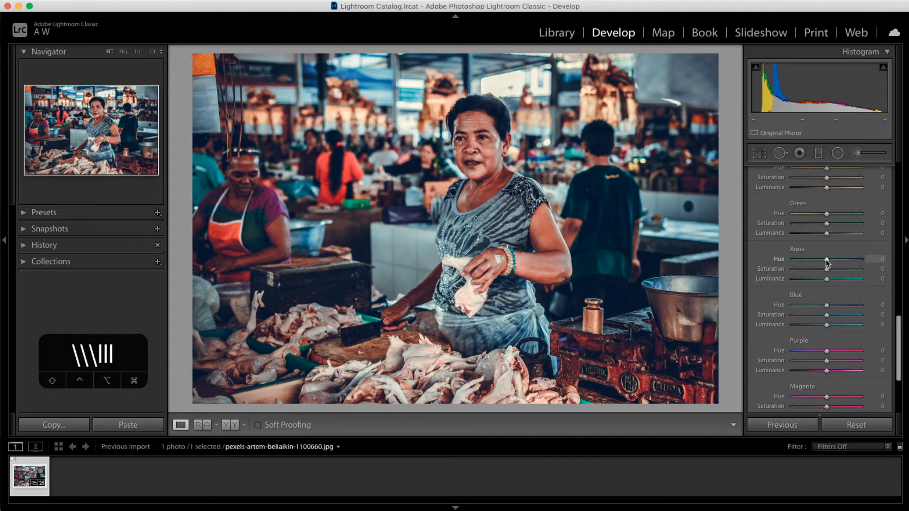
pyautogui.moveTo(826, 263)
pyautogui.mouseDown()
pyautogui.moveTo(839, 264)
pyautogui.moveTo(806, 264)
pyautogui.moveTo(837, 264)
pyautogui.moveTo(819, 267)
pyautogui.mouseUp()
pyautogui.moveTo(820, 259)
pyautogui.mouseDown()
pyautogui.moveTo(867, 268)
pyautogui.moveTo(815, 268)
pyautogui.mouseUp()
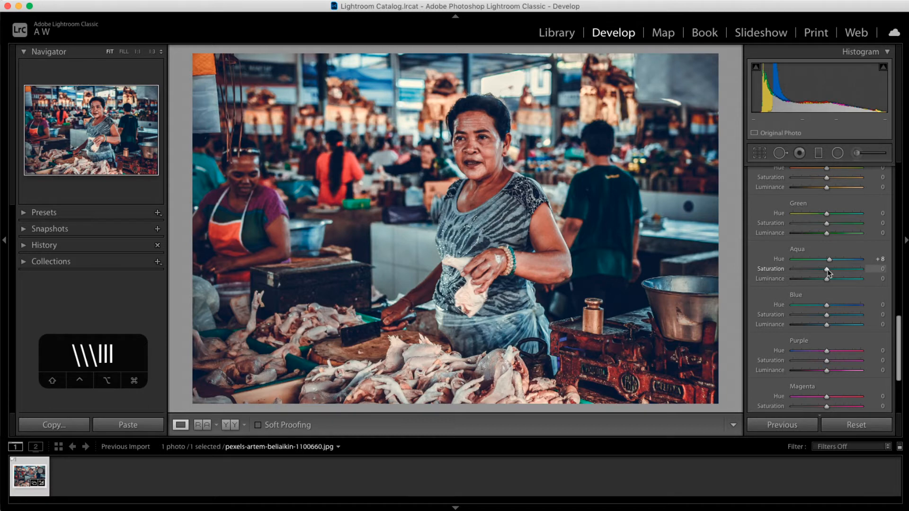
pyautogui.moveTo(828, 269)
pyautogui.mouseDown()
pyautogui.moveTo(818, 271)
pyautogui.moveTo(823, 282)
pyautogui.moveTo(794, 283)
pyautogui.moveTo(832, 280)
pyautogui.moveTo(824, 282)
pyautogui.mouseUp()
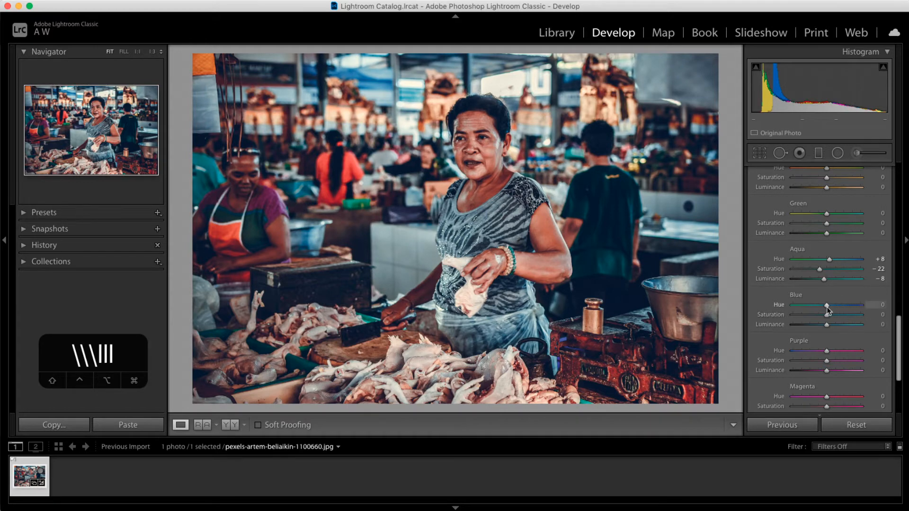
# Step: Adjust the Blue range to Saturation -4 and Luminance -10
pyautogui.moveTo(827, 315)
pyautogui.mouseDown()
pyautogui.moveTo(812, 318)
pyautogui.moveTo(847, 327)
pyautogui.moveTo(825, 328)
pyautogui.mouseUp()
pyautogui.scroll(-3, 771, 335)
pyautogui.scroll(5, 765, 336)
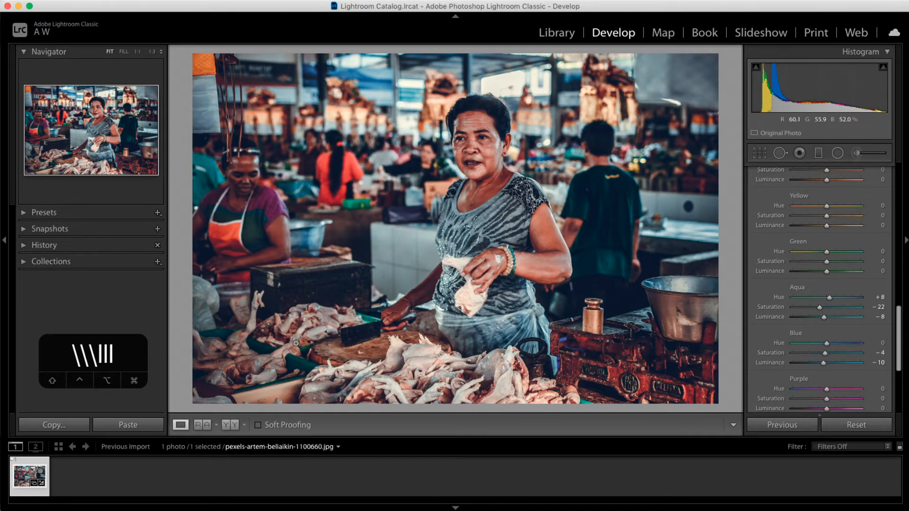
# Step: Set the Red range's Luminance to +4 and its Saturation to +11, resetting the saturation once in between
pyautogui.scroll(5, 783, 334)
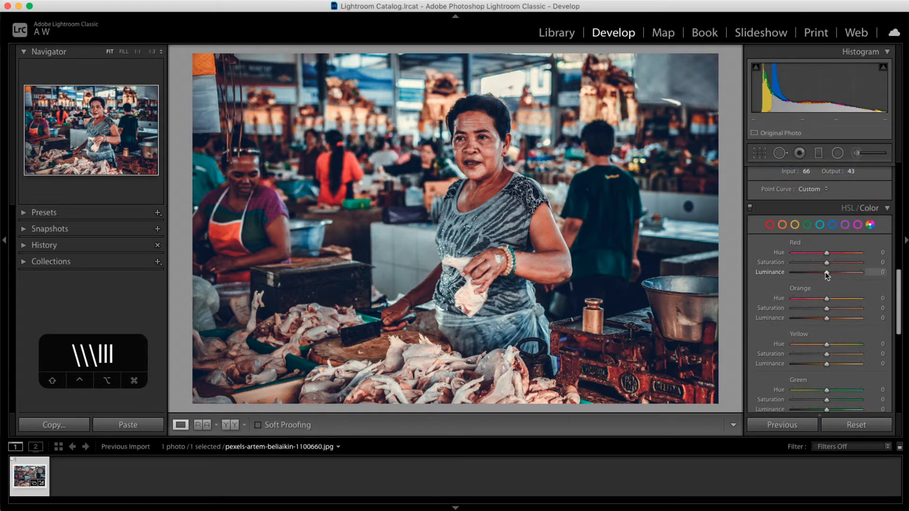
pyautogui.moveTo(827, 273); pyautogui.dragTo(829, 273)
pyautogui.moveTo(828, 264); pyautogui.dragTo(831, 264)
pyautogui.doubleClick(774, 262)
pyautogui.moveTo(827, 264); pyautogui.dragTo(832, 266)
# Step: Set the Orange Hue to +11 and the Yellow range to Hue +8, Saturation +14 and Luminance +8
pyautogui.scroll(-3, 785, 344)
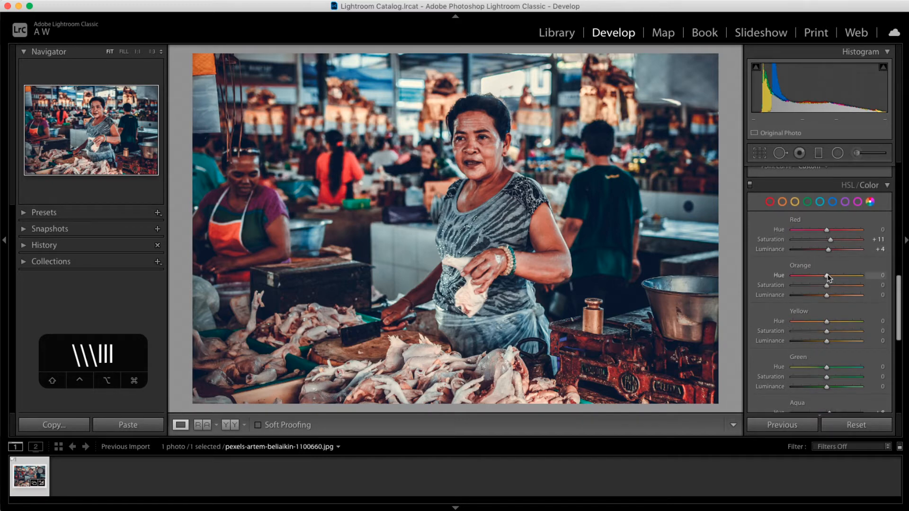
pyautogui.moveTo(824, 277); pyautogui.dragTo(830, 279)
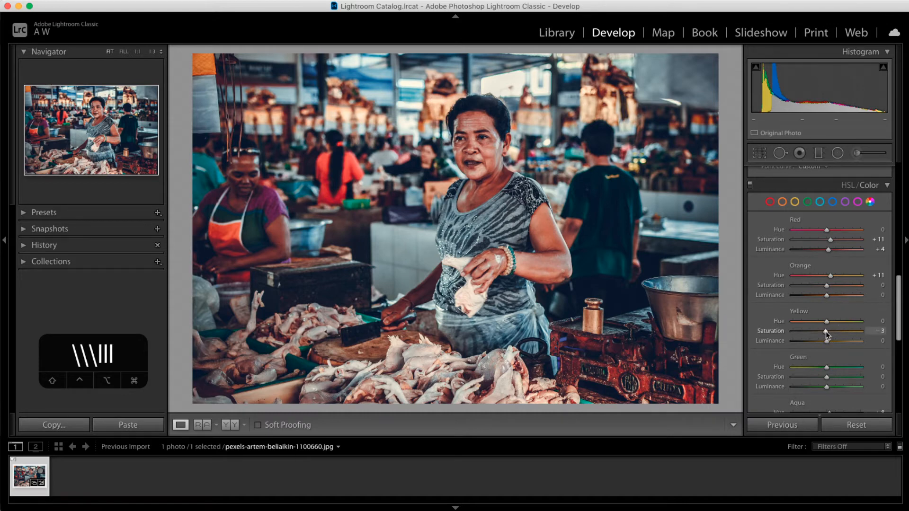
pyautogui.moveTo(826, 342)
pyautogui.mouseDown()
pyautogui.moveTo(870, 326)
pyautogui.moveTo(831, 326)
pyautogui.moveTo(829, 340)
pyautogui.mouseUp()
pyautogui.scroll(-3, 791, 361)
# Step: Try an extreme Orange Luminance of +97, and settle the Orange range at Hue -4, Saturation +12 and Luminance +14
pyautogui.scroll(4, 776, 368)
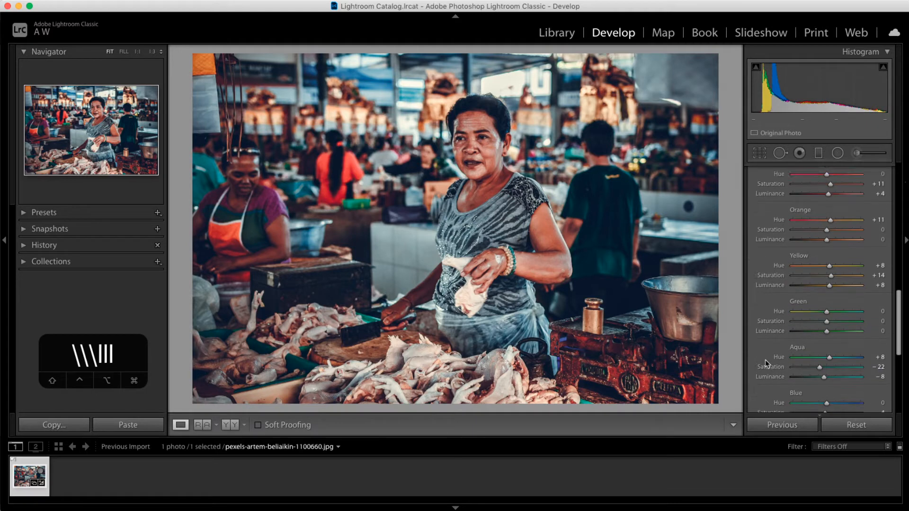
pyautogui.moveTo(827, 300)
pyautogui.mouseDown()
pyautogui.moveTo(851, 301)
pyautogui.moveTo(827, 303)
pyautogui.mouseUp()
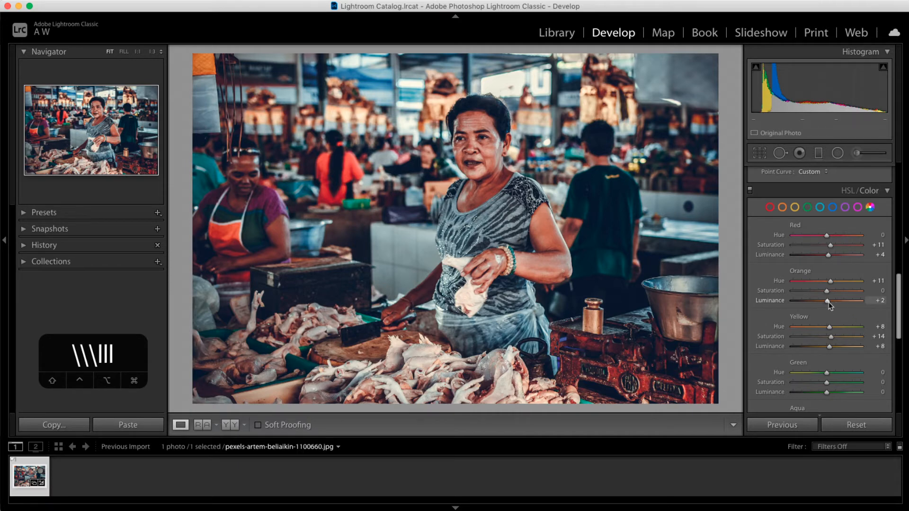
pyautogui.moveTo(825, 304); pyautogui.dragTo(859, 300)
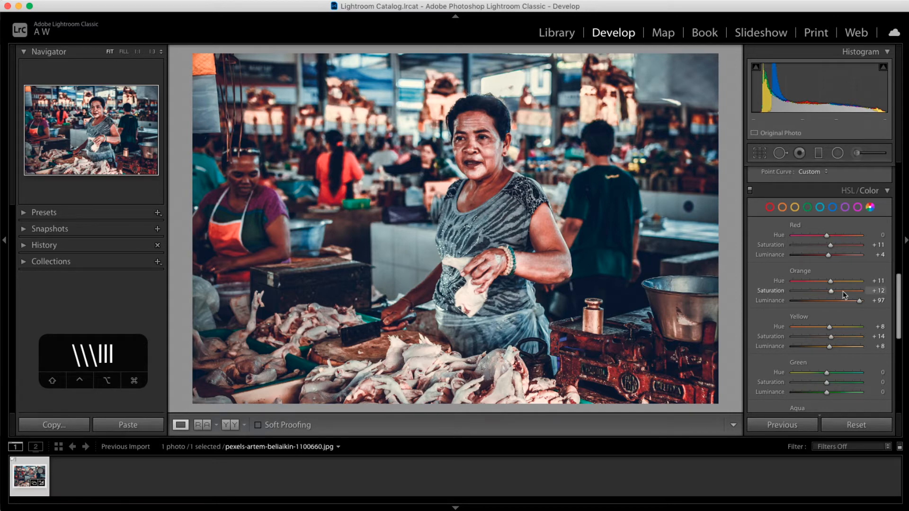
pyautogui.moveTo(859, 301); pyautogui.dragTo(836, 283)
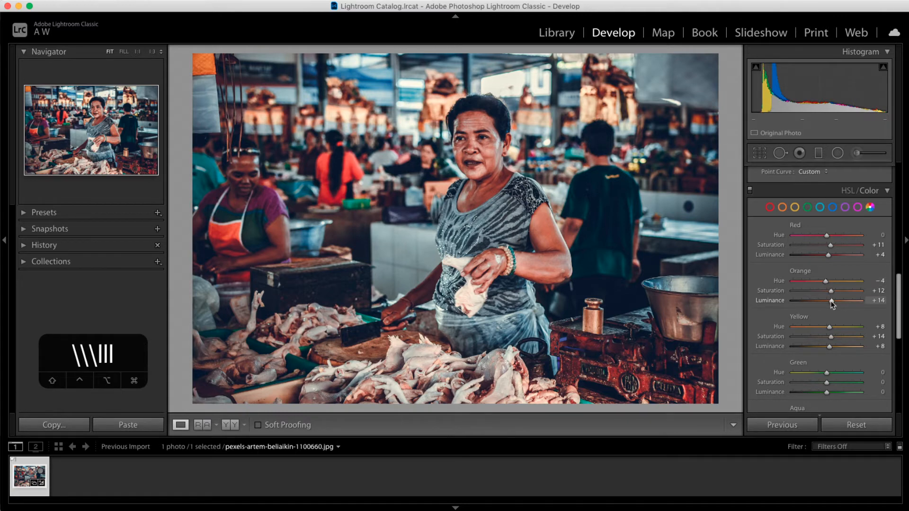
# Step: Increase the Hue and Luminance of the Magenta range
pyautogui.scroll(-5, 781, 326)
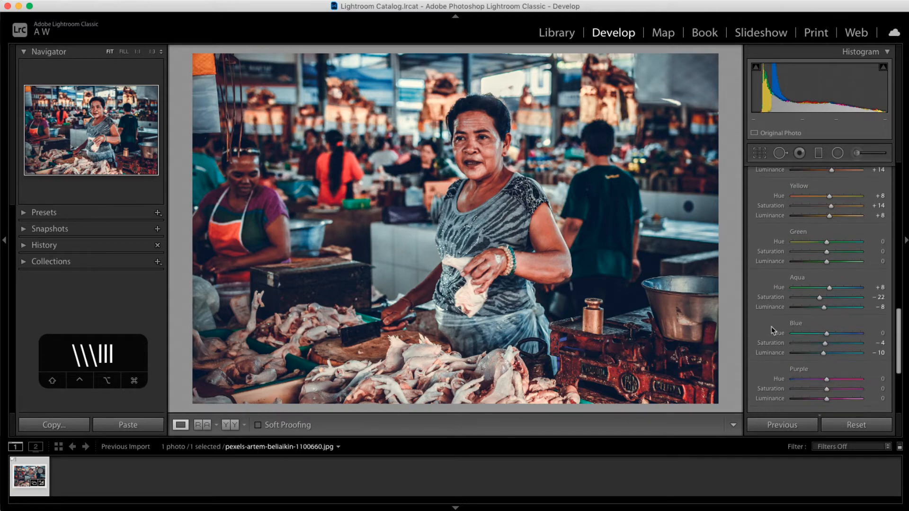
pyautogui.scroll(-5, 772, 330)
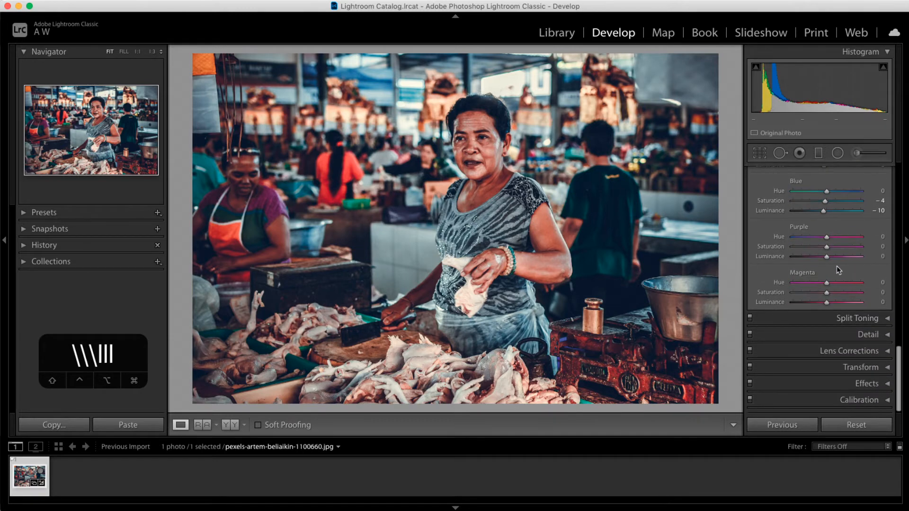
pyautogui.moveTo(827, 286); pyautogui.dragTo(839, 287)
pyautogui.moveTo(827, 302)
pyautogui.mouseDown()
pyautogui.moveTo(901, 311)
pyautogui.moveTo(820, 310)
pyautogui.moveTo(831, 311)
pyautogui.moveTo(844, 294)
pyautogui.moveTo(826, 293)
pyautogui.moveTo(832, 298)
pyautogui.mouseUp()
# Step: Collapse the HSL / Color adjustments and look briefly at the Detail settings for sharpening and noise reduction
pyautogui.scroll(15, 790, 284)
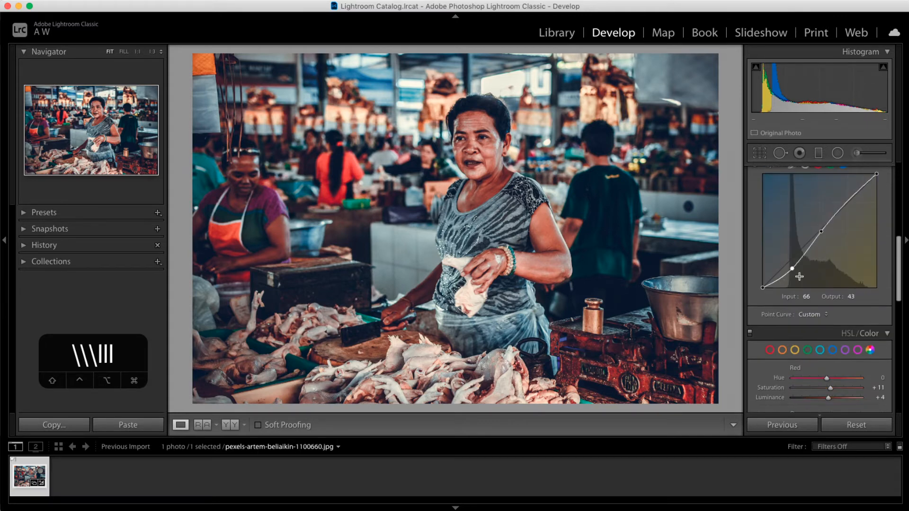
pyautogui.click(887, 333)
pyautogui.scroll(-2, 781, 334)
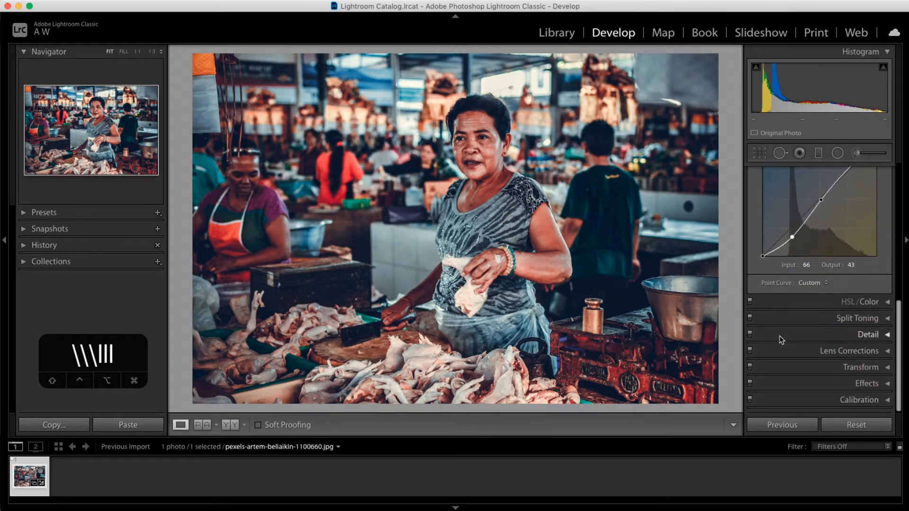
pyautogui.click(864, 335)
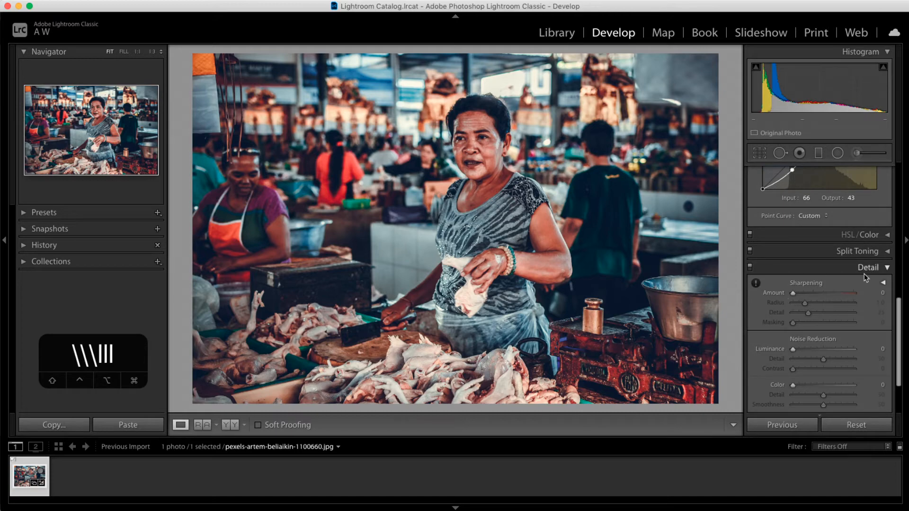
pyautogui.click(839, 268)
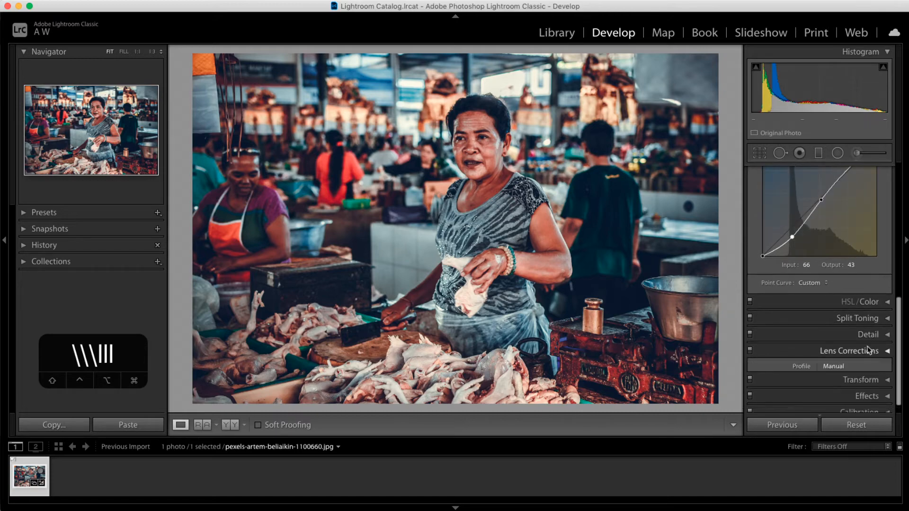
# Step: In the manual Lens Corrections, set the purple Defringe Amount to 2 and the Purple Hue range to 28/81
pyautogui.click(871, 349)
pyautogui.scroll(-3, 763, 303)
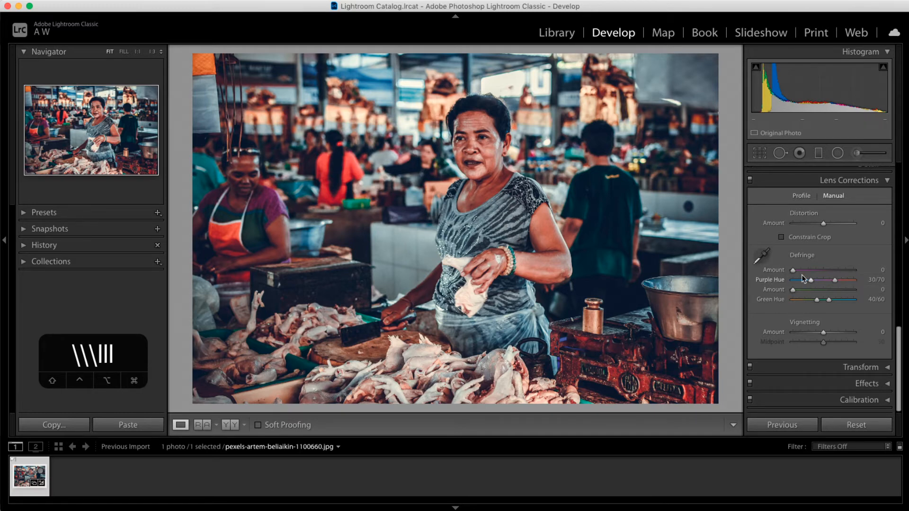
pyautogui.moveTo(794, 273); pyautogui.dragTo(826, 287)
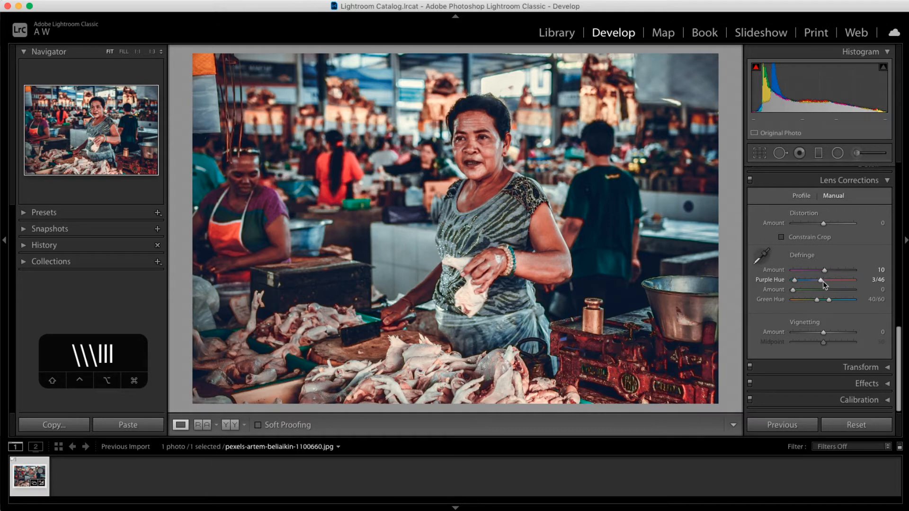
pyautogui.moveTo(824, 284)
pyautogui.mouseDown()
pyautogui.moveTo(862, 285)
pyautogui.moveTo(830, 284)
pyautogui.moveTo(839, 283)
pyautogui.mouseUp()
pyautogui.moveTo(845, 281); pyautogui.dragTo(798, 272)
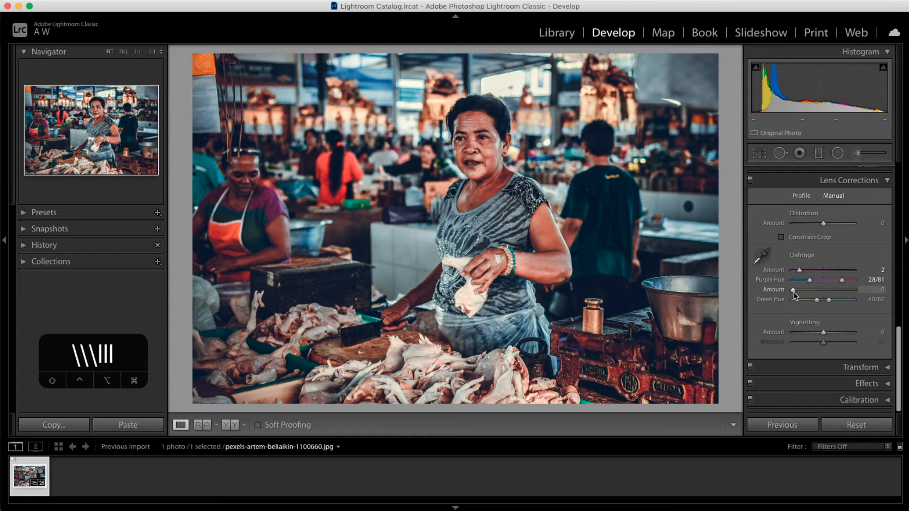
# Step: Set the green Defringe Amount to 3 and the Green Hue range to 13/58, and briefly try a positive Distortion before resetting it
pyautogui.moveTo(793, 291); pyautogui.dragTo(849, 301)
pyautogui.moveTo(814, 300)
pyautogui.mouseDown()
pyautogui.moveTo(803, 301)
pyautogui.moveTo(856, 295)
pyautogui.moveTo(800, 301)
pyautogui.mouseUp()
pyautogui.moveTo(824, 224)
pyautogui.mouseDown()
pyautogui.moveTo(855, 225)
pyautogui.moveTo(841, 225)
pyautogui.mouseUp()
pyautogui.doubleClick(777, 224)
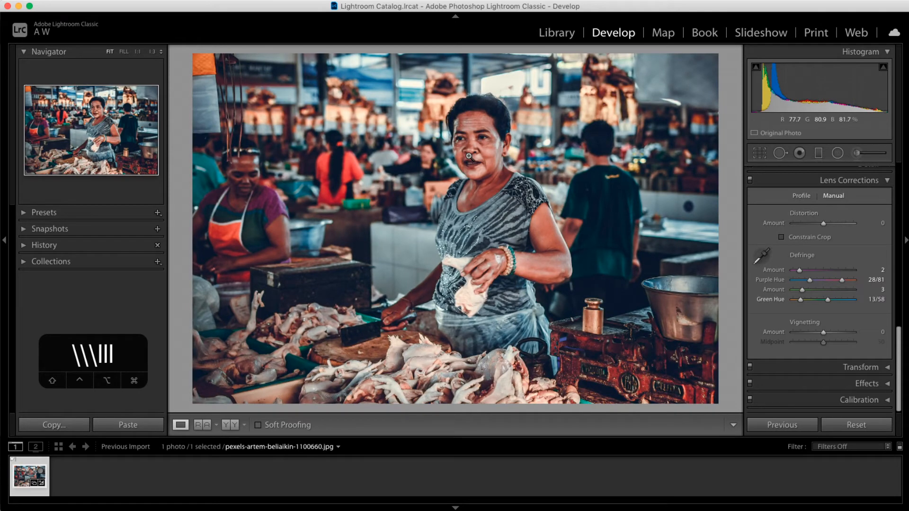
pyautogui.click(886, 181)
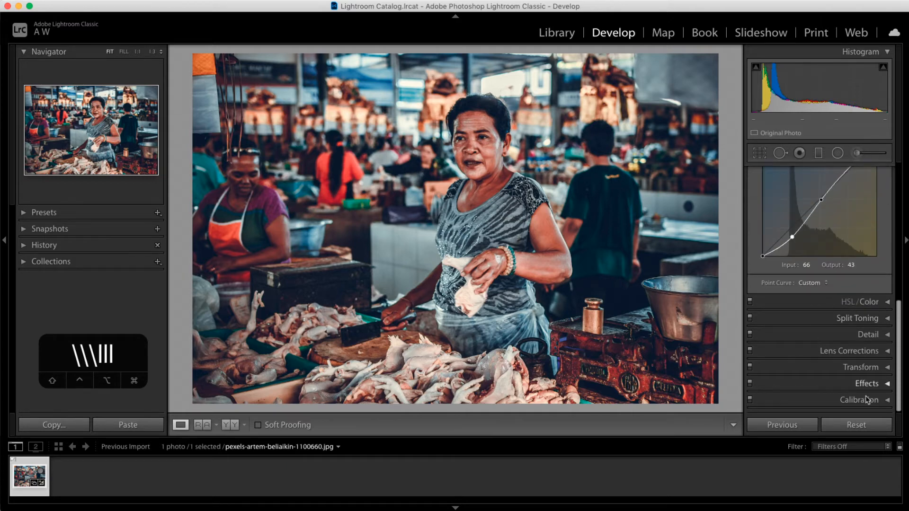
# Step: Adjust tones directly on the histogram, setting Shadows to -4, Exposure to +0.20 and Highlights to -4
pyautogui.scroll(2, 826, 396)
pyautogui.scroll(6, 822, 391)
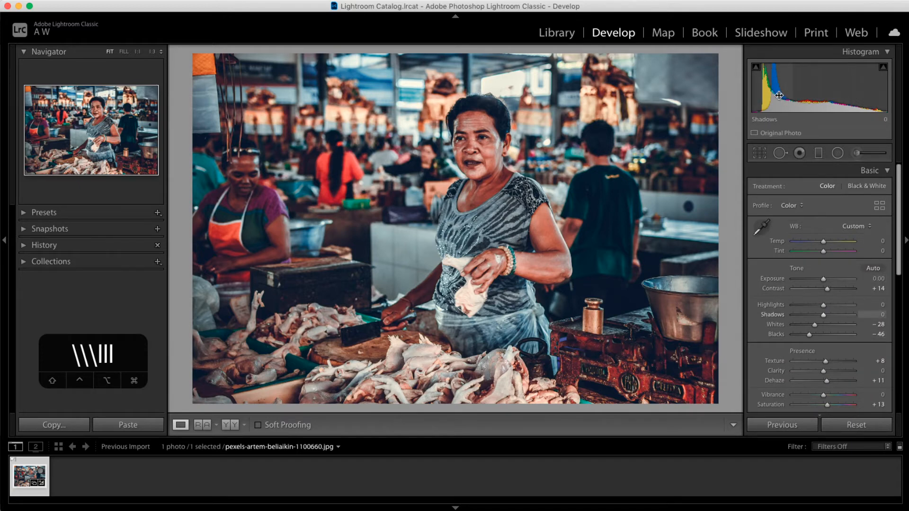
pyautogui.moveTo(778, 97)
pyautogui.mouseDown()
pyautogui.moveTo(810, 97)
pyautogui.moveTo(776, 97)
pyautogui.mouseUp()
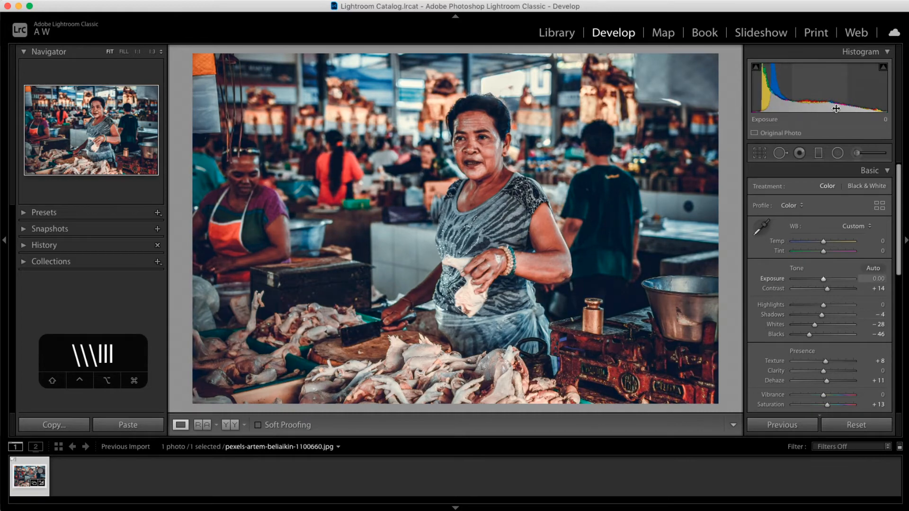
pyautogui.moveTo(835, 109); pyautogui.dragTo(837, 109)
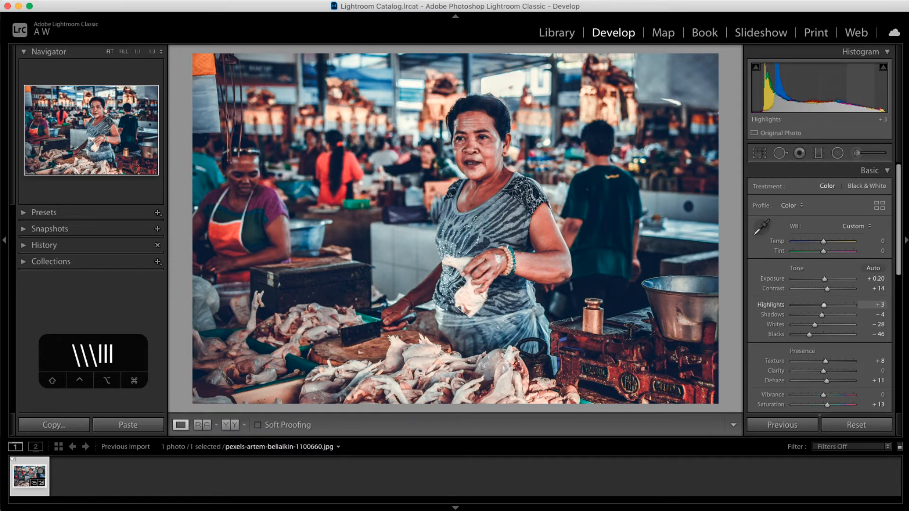
pyautogui.moveTo(860, 89)
pyautogui.mouseDown()
pyautogui.moveTo(870, 89)
pyautogui.moveTo(858, 106)
pyautogui.moveTo(820, 106)
pyautogui.moveTo(886, 106)
pyautogui.moveTo(856, 106)
pyautogui.mouseUp()
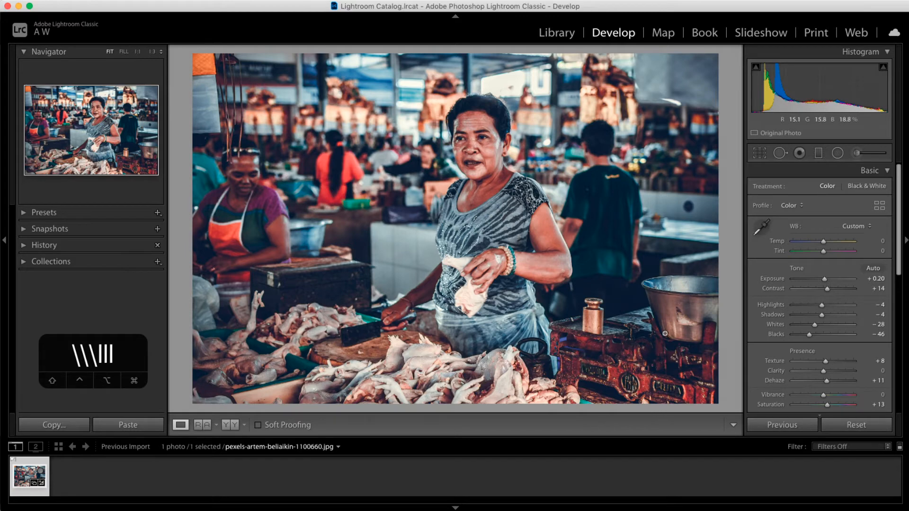
# Step: Draw a tall Radial Filter and resize and move it to cover the central woman's head and torso
pyautogui.click(838, 153)
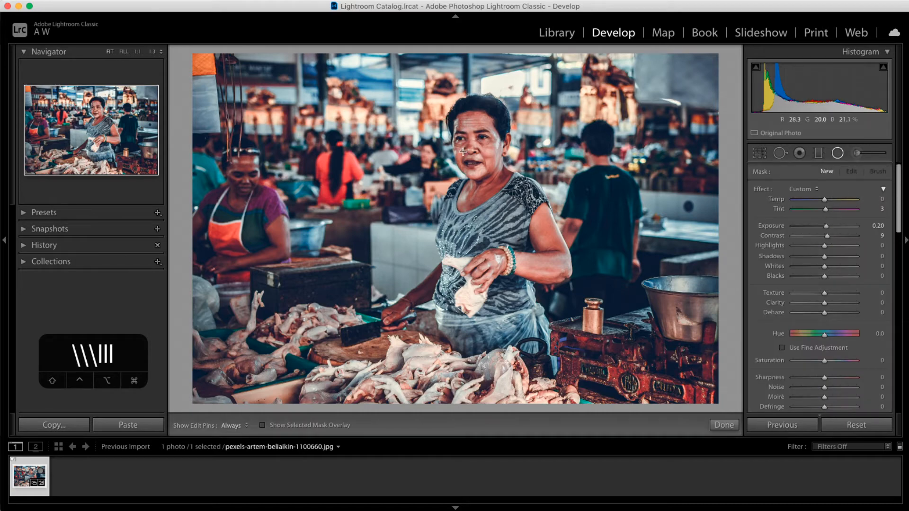
pyautogui.moveTo(463, 151); pyautogui.dragTo(518, 290)
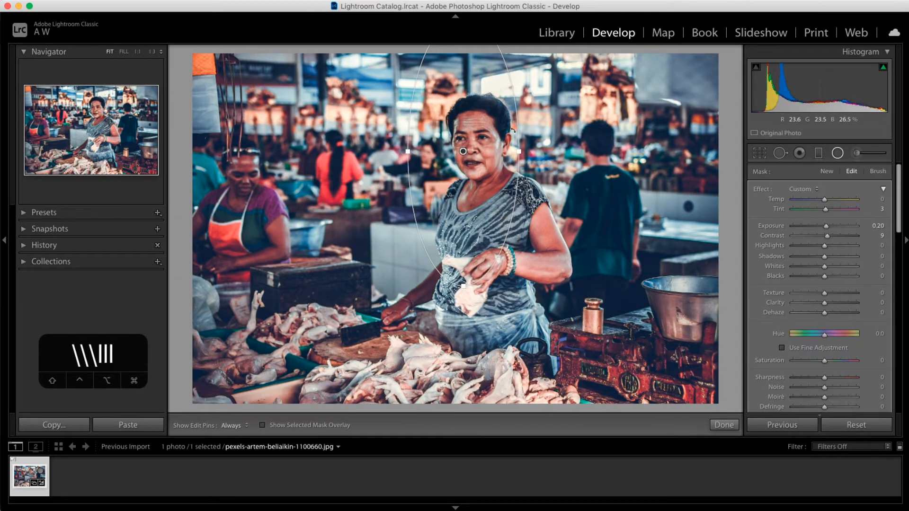
pyautogui.moveTo(476, 158); pyautogui.dragTo(483, 219)
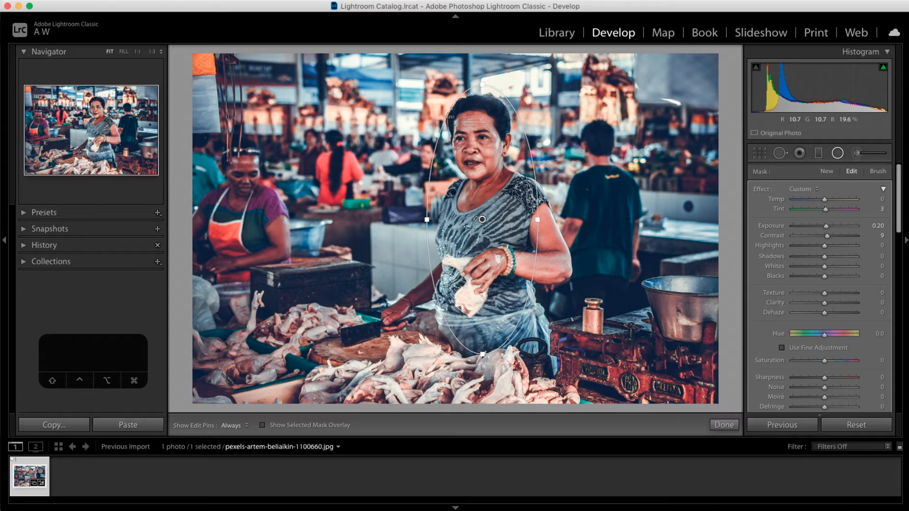
pyautogui.moveTo(482, 220); pyautogui.dragTo(480, 218)
pyautogui.moveTo(482, 353)
pyautogui.mouseDown()
pyautogui.moveTo(481, 364)
pyautogui.moveTo(481, 353)
pyautogui.mouseUp()
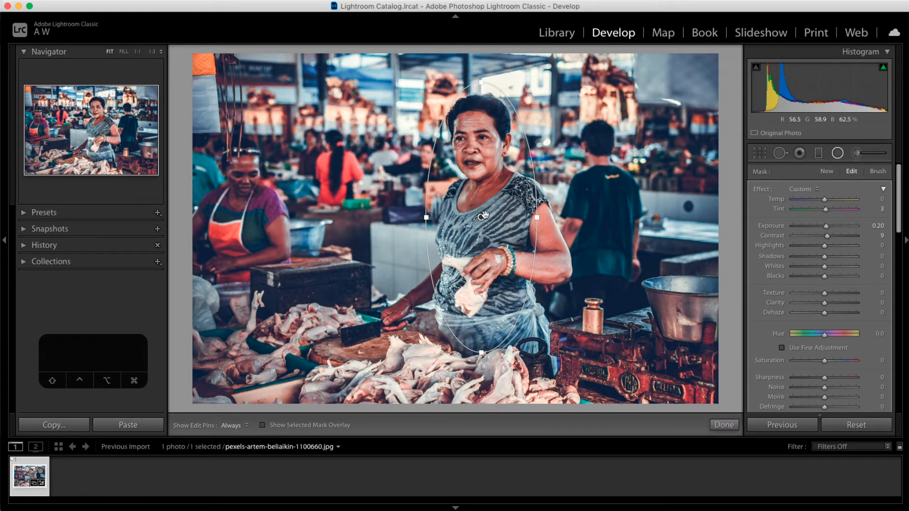
pyautogui.moveTo(535, 217); pyautogui.dragTo(557, 217)
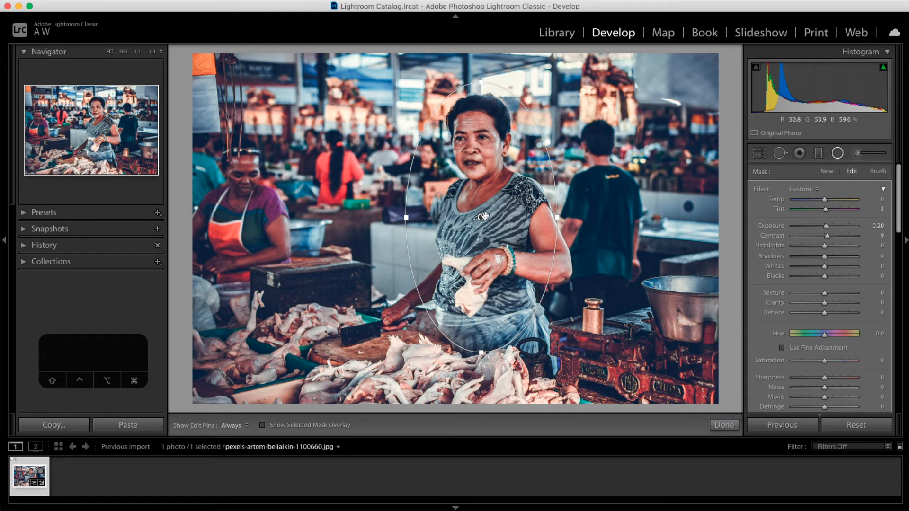
pyautogui.moveTo(481, 217); pyautogui.dragTo(484, 222)
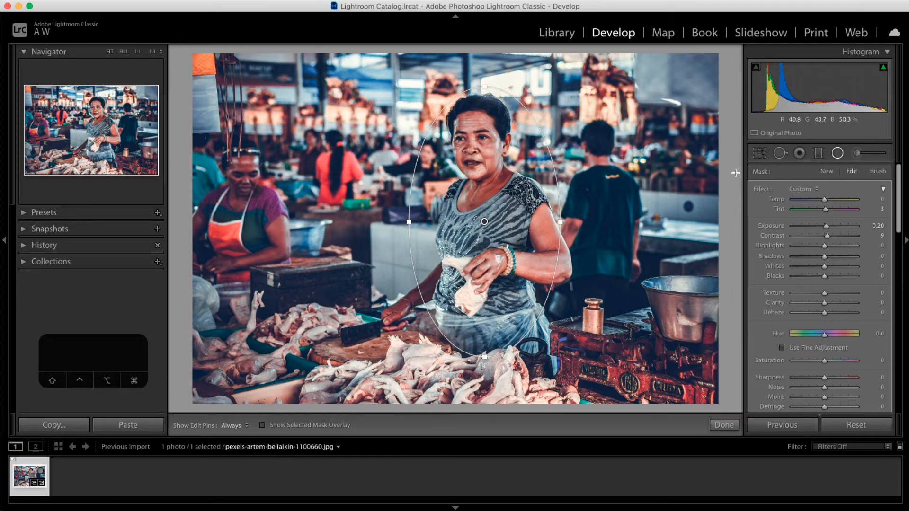
# Step: Invert the radial filter so it affects the inside, testing it at Exposure 2.16 and resetting the Exposure
pyautogui.moveTo(831, 230); pyautogui.dragTo(844, 231)
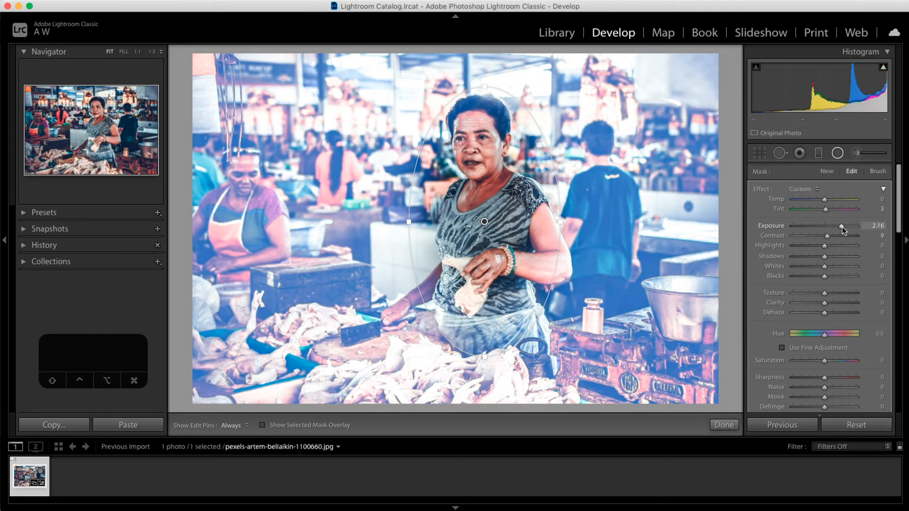
pyautogui.scroll(-6, 769, 350)
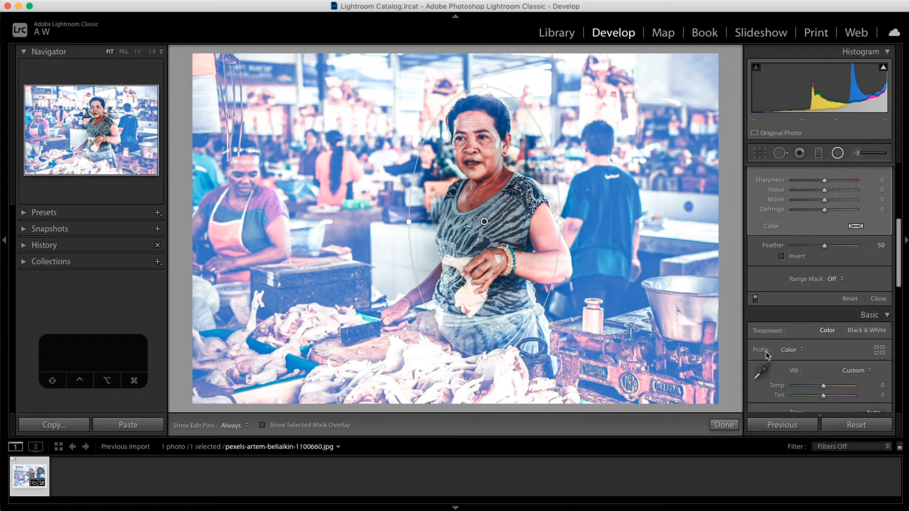
pyautogui.click(777, 257)
pyautogui.scroll(6, 777, 265)
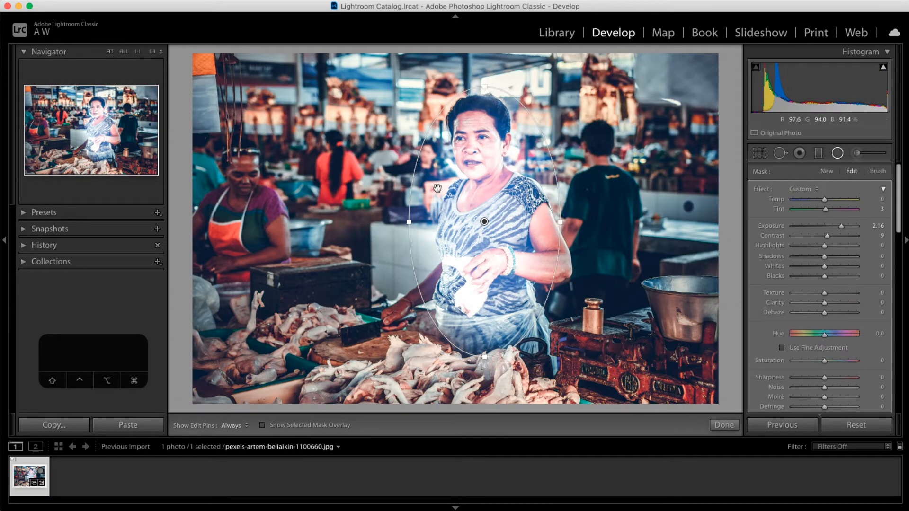
pyautogui.doubleClick(780, 226)
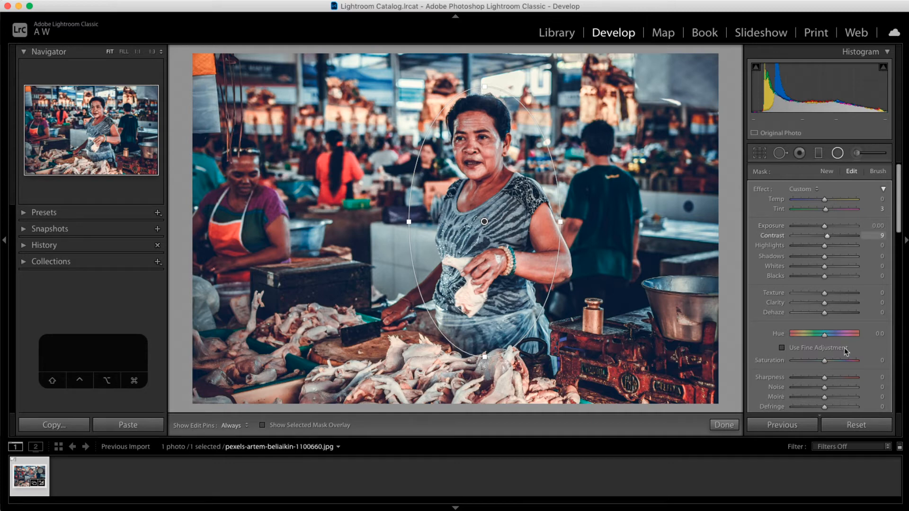
# Step: With the radial filter at Exposure 2.56 and Contrast -2, try a hard edge and settle the Feather at 92
pyautogui.scroll(-3, 776, 376)
pyautogui.click(781, 372)
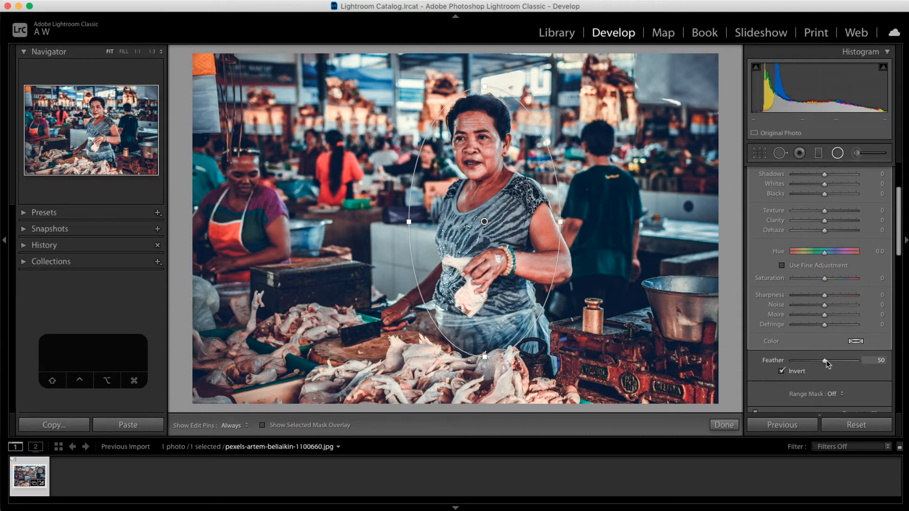
pyautogui.scroll(5, 785, 282)
pyautogui.moveTo(824, 235); pyautogui.dragTo(846, 227)
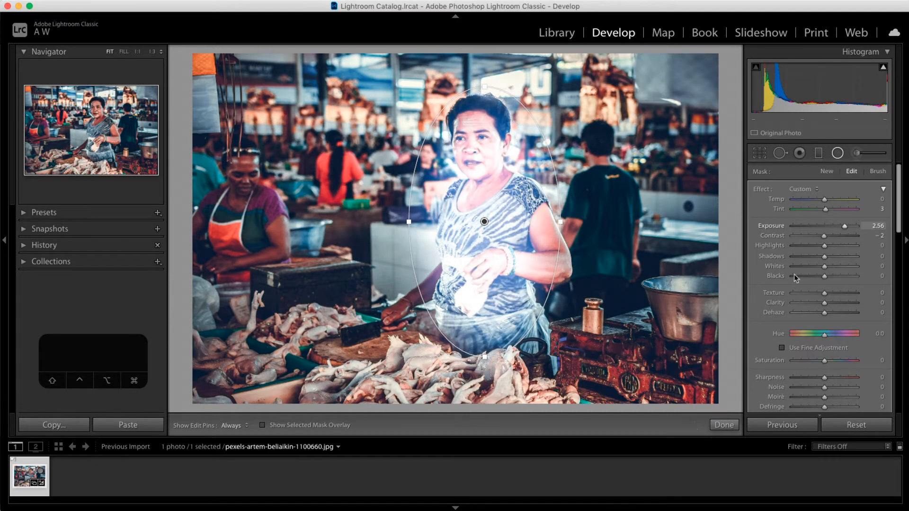
pyautogui.scroll(-5, 834, 265)
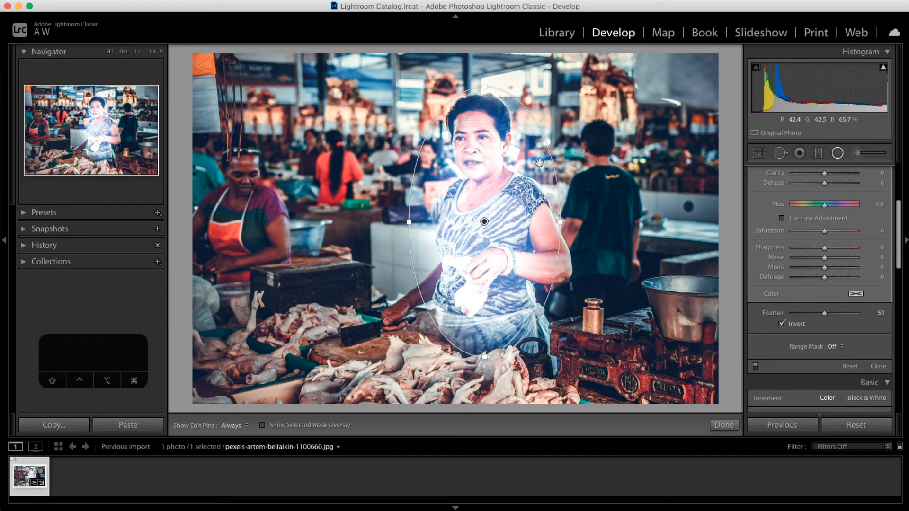
pyautogui.moveTo(825, 314); pyautogui.dragTo(780, 318)
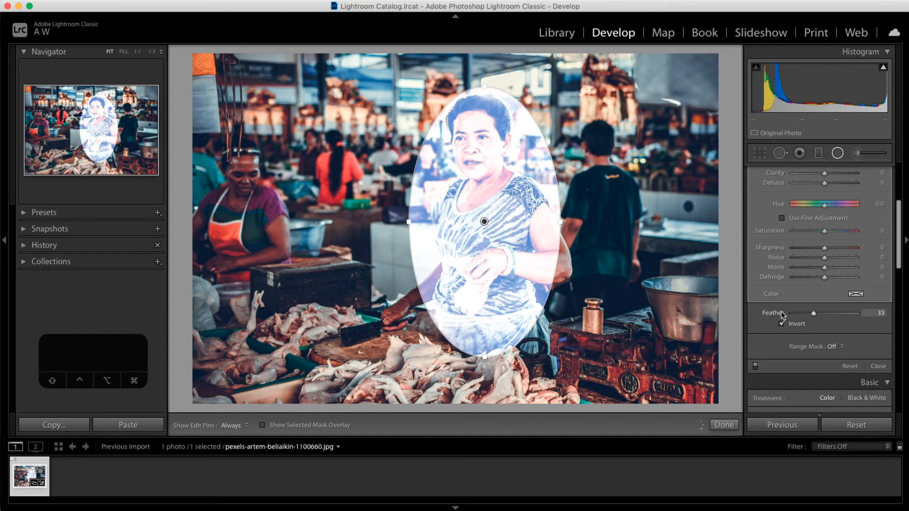
pyautogui.doubleClick(781, 313)
pyautogui.moveTo(827, 316); pyautogui.dragTo(855, 316)
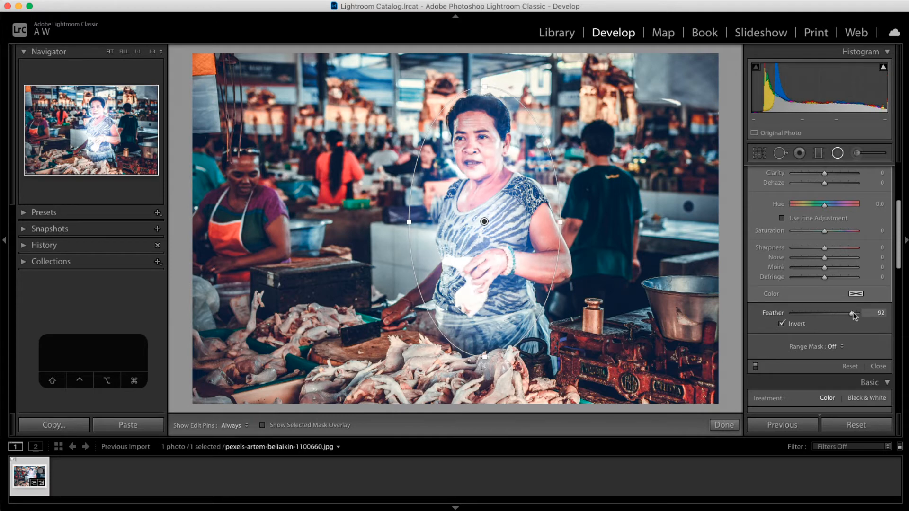
# Step: Shrink the radial filter to a small ellipse centred on the woman's face
pyautogui.moveTo(485, 87); pyautogui.dragTo(481, 158)
pyautogui.moveTo(408, 221); pyautogui.dragTo(475, 152)
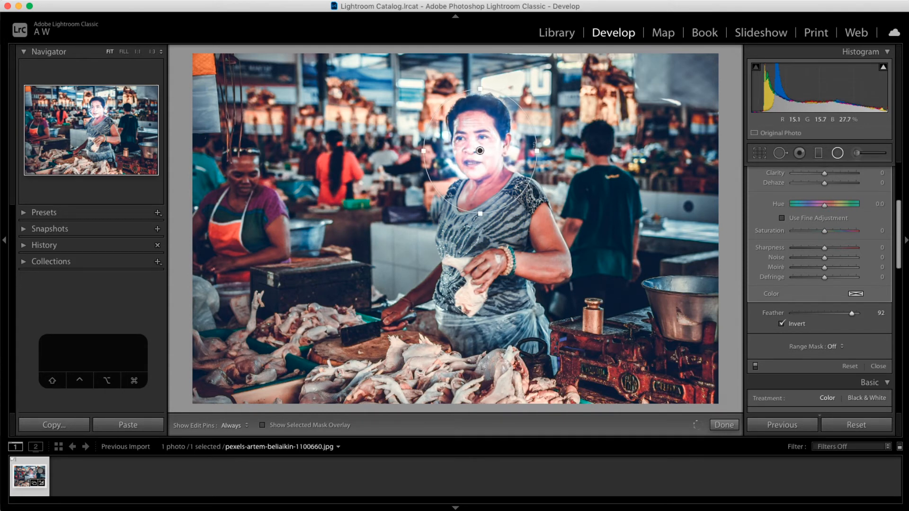
pyautogui.moveTo(538, 150); pyautogui.dragTo(476, 149)
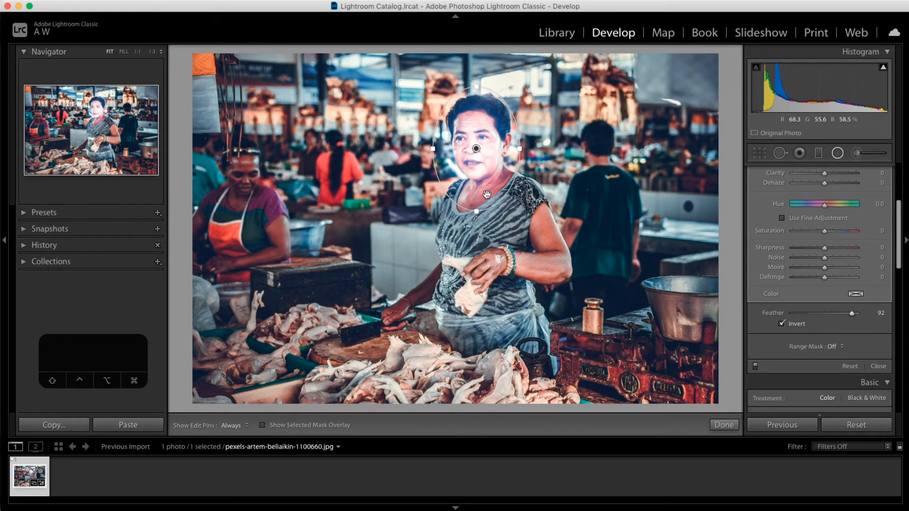
# Step: Enlarge the radial filter over the woman's head and torso and shift it upward so it centres near her neck
pyautogui.moveTo(477, 211); pyautogui.dragTo(476, 312)
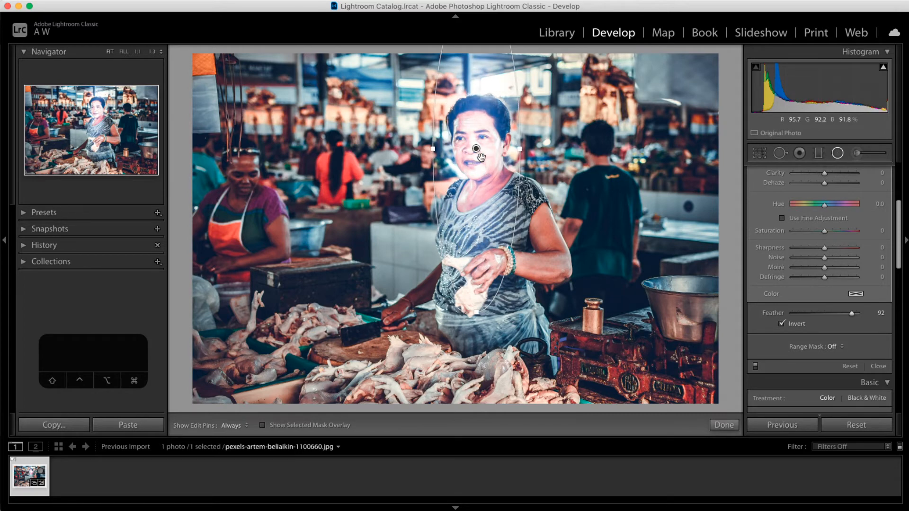
pyautogui.moveTo(476, 149); pyautogui.dragTo(562, 221)
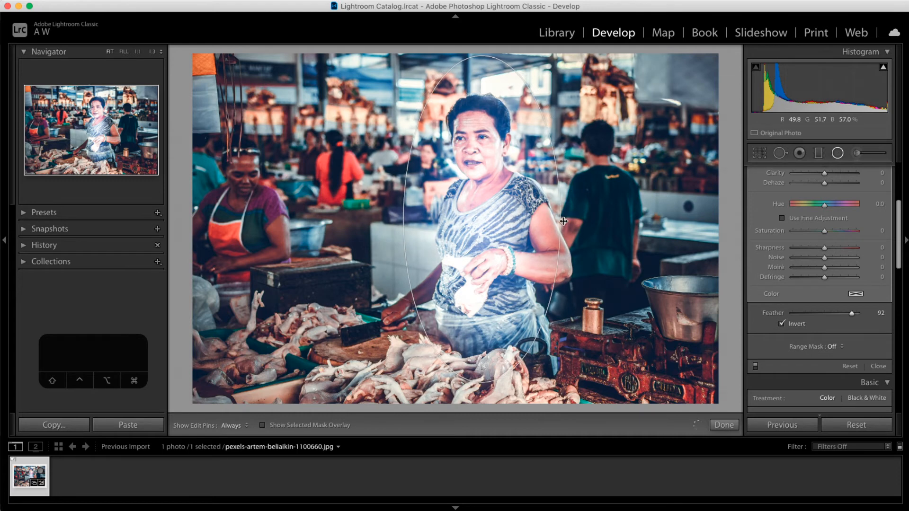
pyautogui.moveTo(484, 54); pyautogui.dragTo(480, 77)
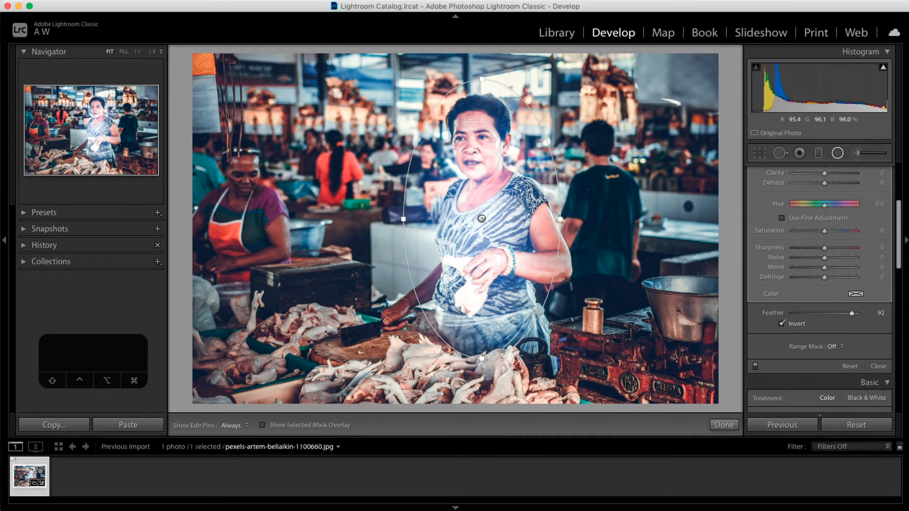
pyautogui.moveTo(481, 217); pyautogui.dragTo(481, 191)
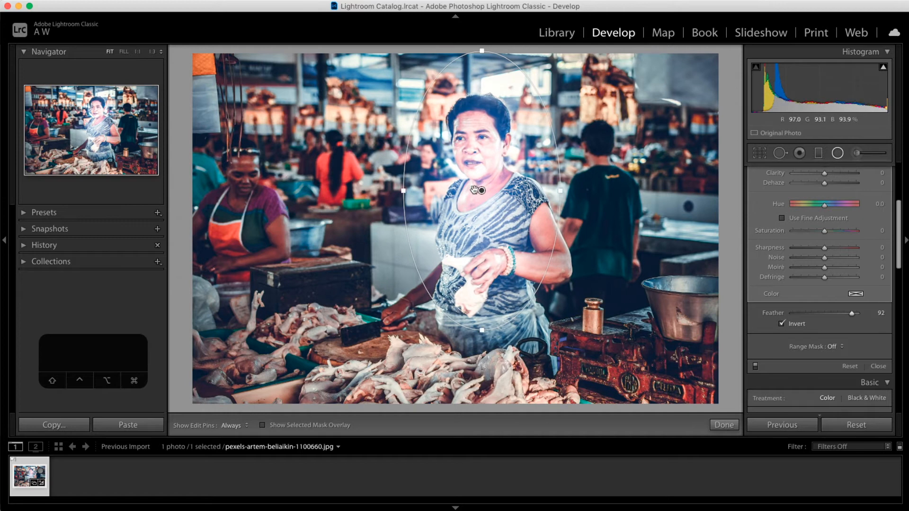
pyautogui.moveTo(482, 190)
pyautogui.mouseDown()
pyautogui.moveTo(480, 237)
pyautogui.moveTo(481, 161)
pyautogui.moveTo(480, 181)
pyautogui.mouseUp()
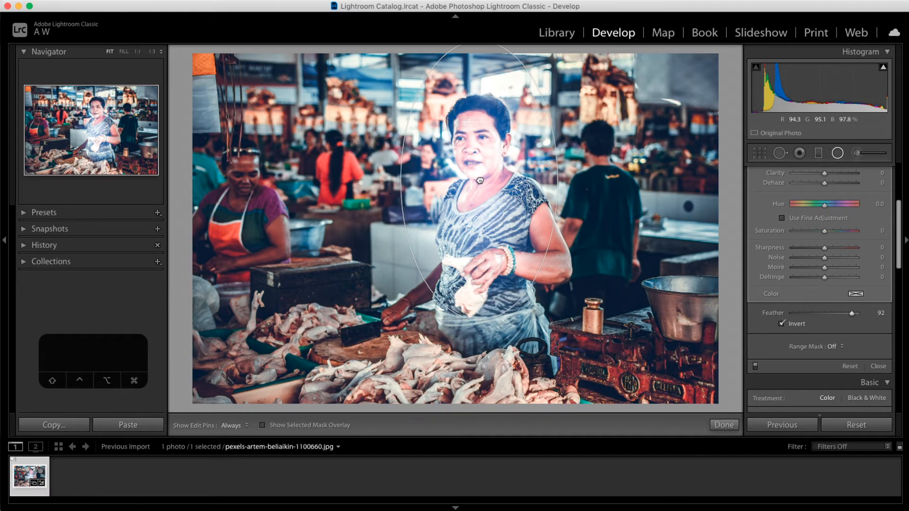
pyautogui.moveTo(480, 319); pyautogui.dragTo(480, 330)
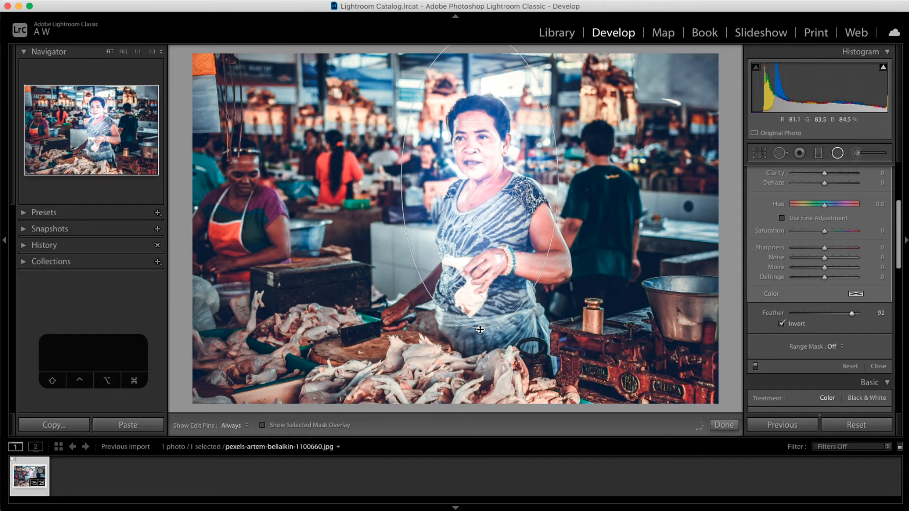
# Step: Reset the radial filter's Exposure and Contrast to 0
pyautogui.scroll(-5, 775, 285)
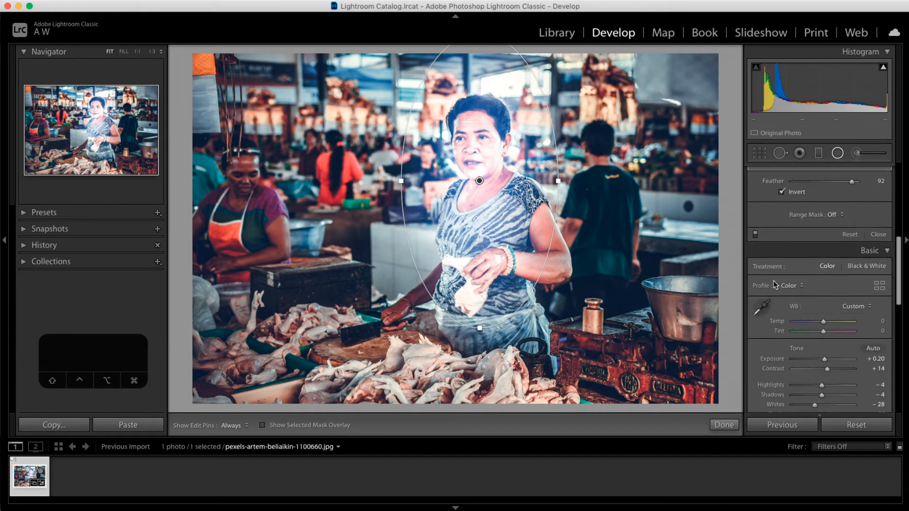
pyautogui.scroll(10, 775, 285)
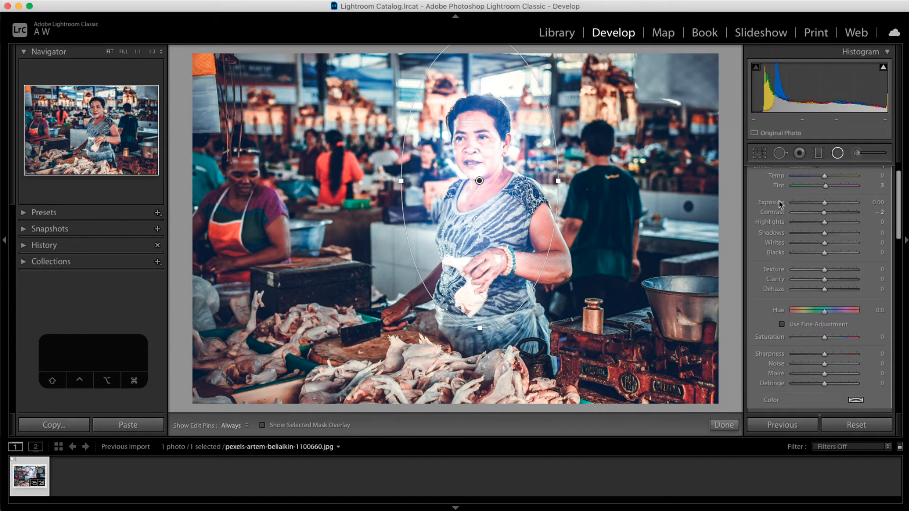
pyautogui.doubleClick(782, 203)
pyautogui.scroll(2, 772, 251)
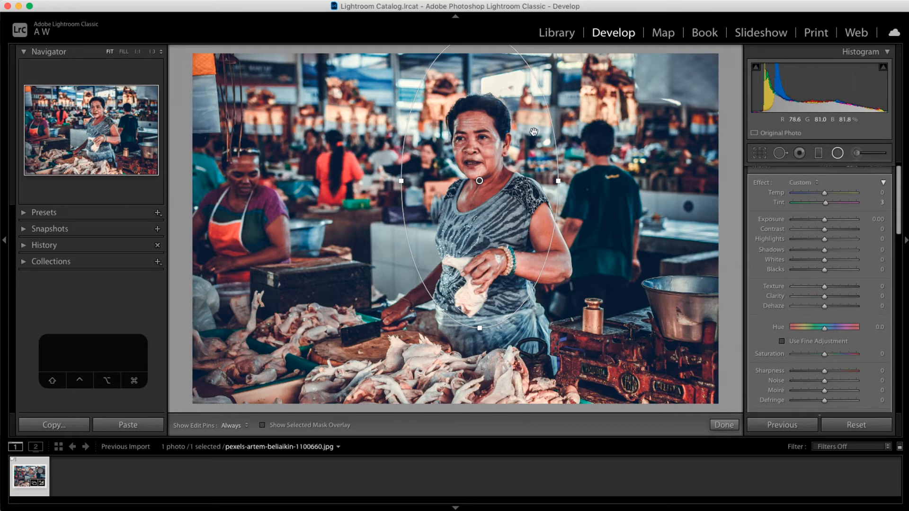
# Step: Zoom in on the woman's face and set the radial filter's Highlights to 9 and Shadows to -100
pyautogui.press('super+equal')
pyautogui.press('super+equal')
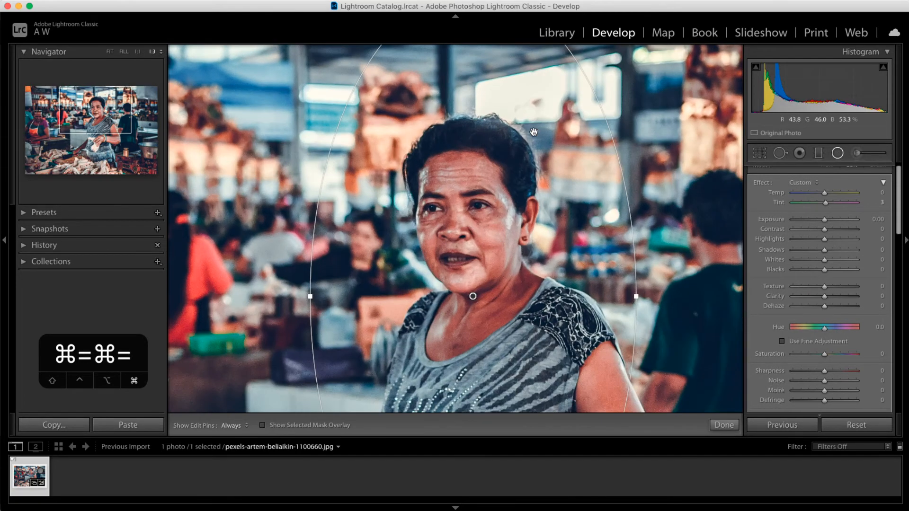
pyautogui.scroll(-3, 520, 245)
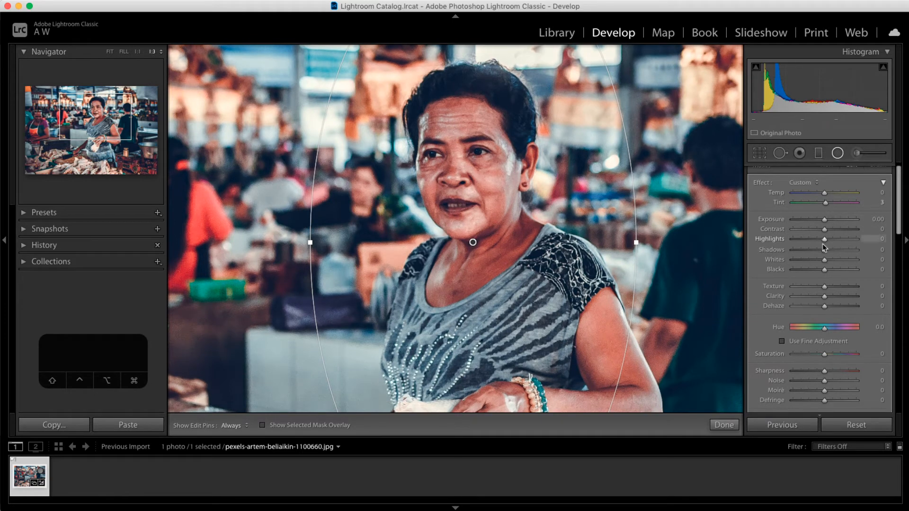
pyautogui.moveTo(825, 241); pyautogui.dragTo(759, 256)
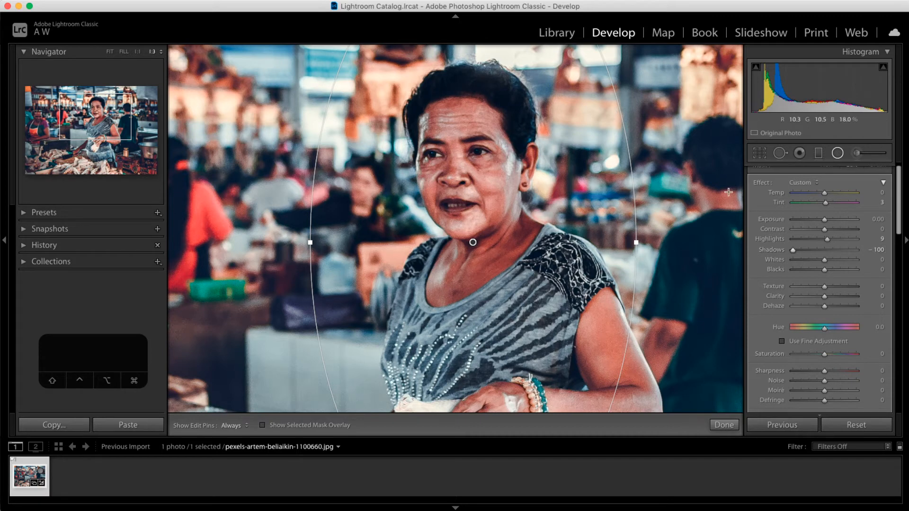
# Step: Set the radial filter's Shadows to -8 and Whites to 12
pyautogui.moveTo(794, 249); pyautogui.dragTo(825, 255)
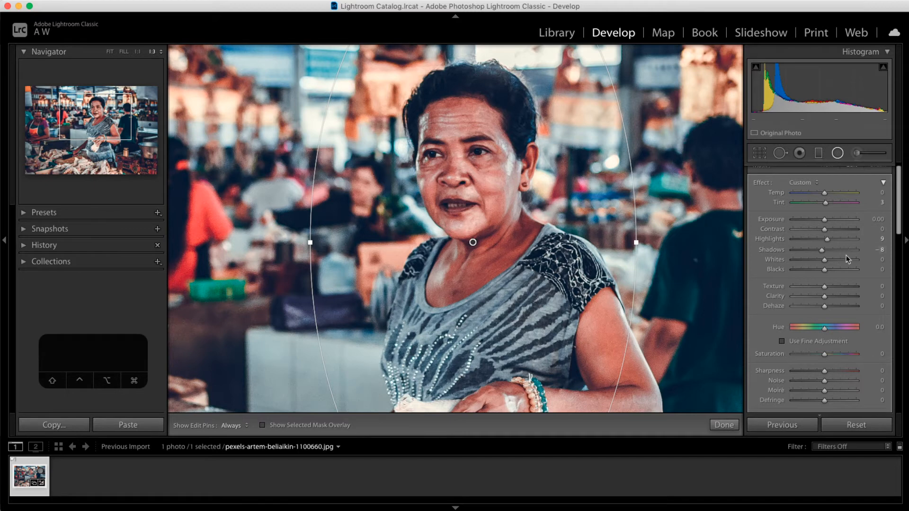
pyautogui.moveTo(826, 263); pyautogui.dragTo(828, 263)
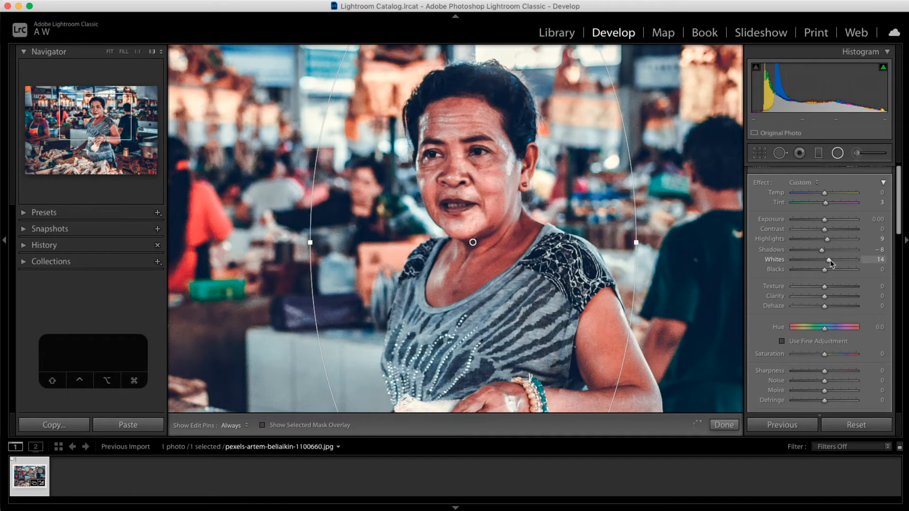
pyautogui.click(880, 259)
pyautogui.write('12')
pyautogui.press('Return')
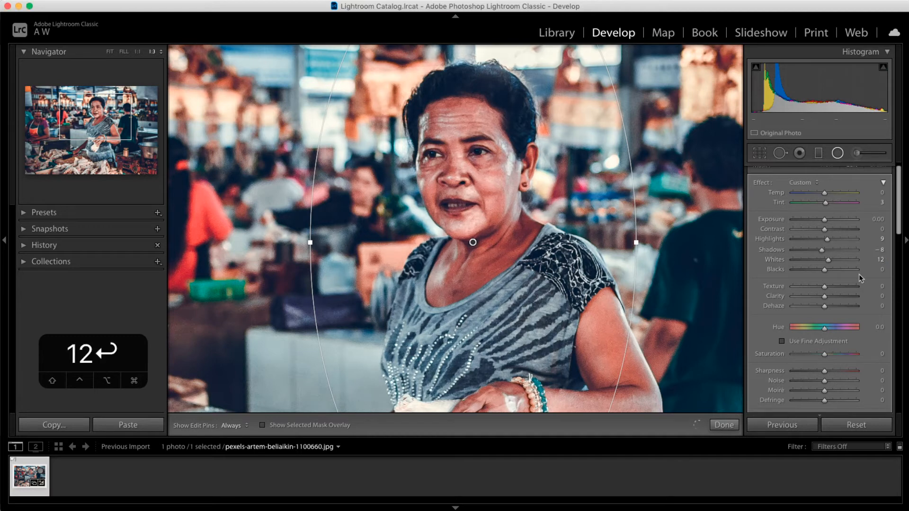
# Step: Set the radial filter's Blacks to 10
pyautogui.moveTo(825, 271)
pyautogui.mouseDown()
pyautogui.moveTo(848, 271)
pyautogui.moveTo(821, 274)
pyautogui.mouseUp()
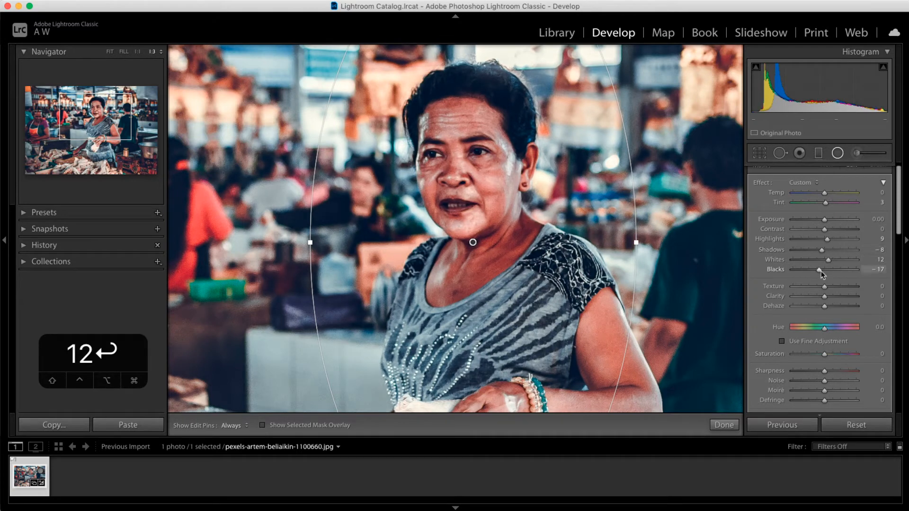
pyautogui.moveTo(821, 275)
pyautogui.mouseDown()
pyautogui.moveTo(812, 274)
pyautogui.moveTo(821, 272)
pyautogui.mouseUp()
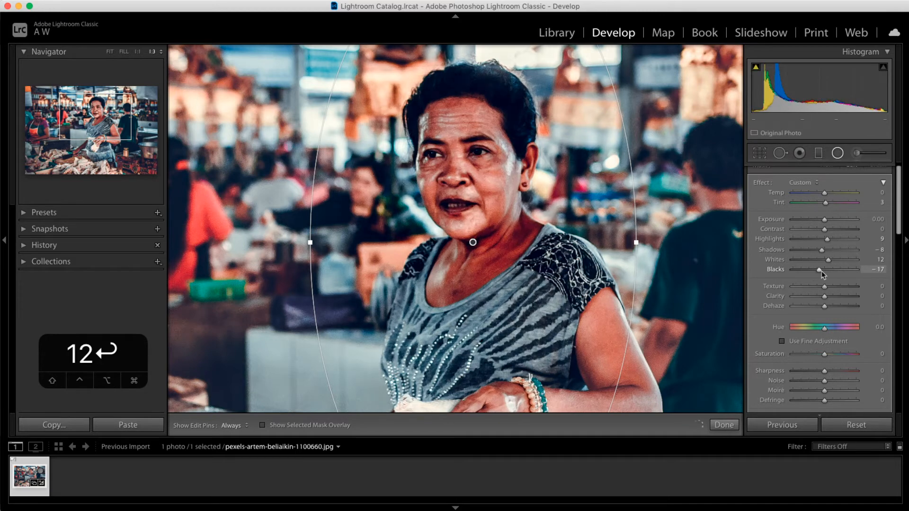
pyautogui.click(877, 268)
pyautogui.press('BackSpace')
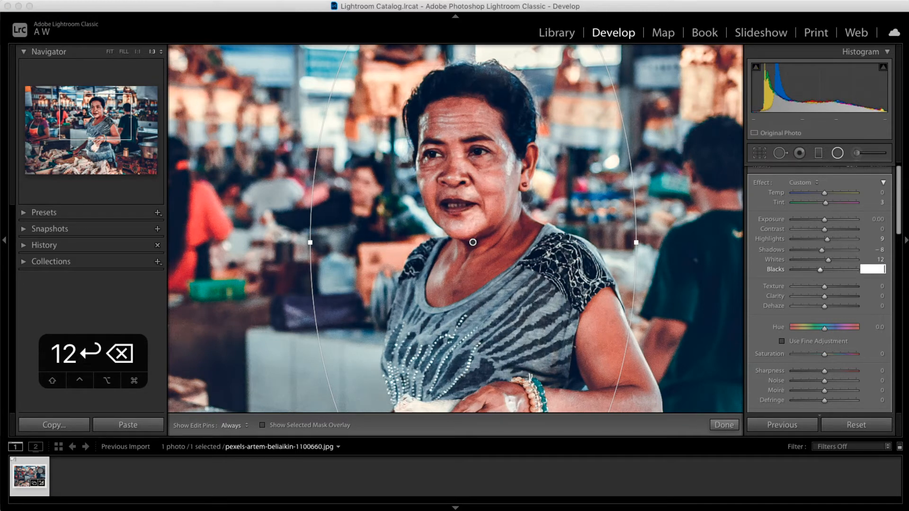
pyautogui.write('10')
pyautogui.press('Return')
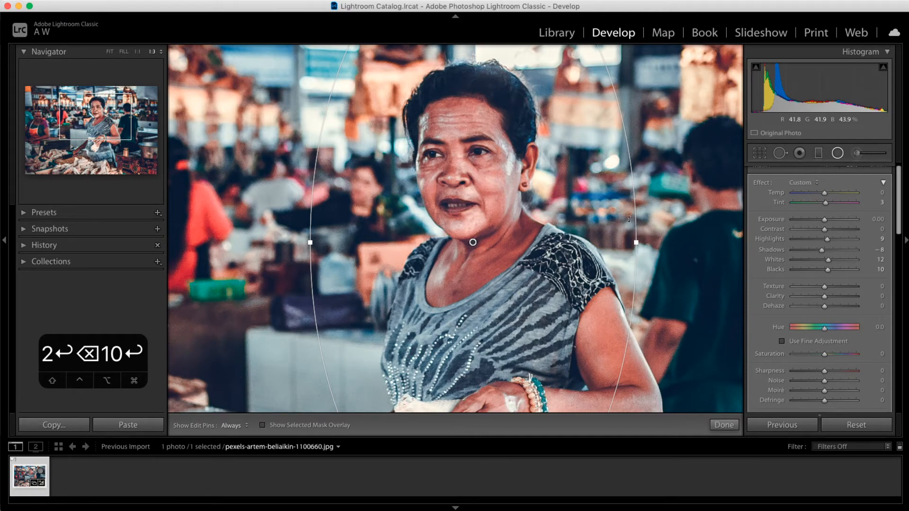
# Step: Compare the before and after versions of the photo around the woman several times
pyautogui.press('\\')
pyautogui.press('\\')
pyautogui.press('\\')
pyautogui.press('\\')
pyautogui.press('\\')
pyautogui.press('\\')
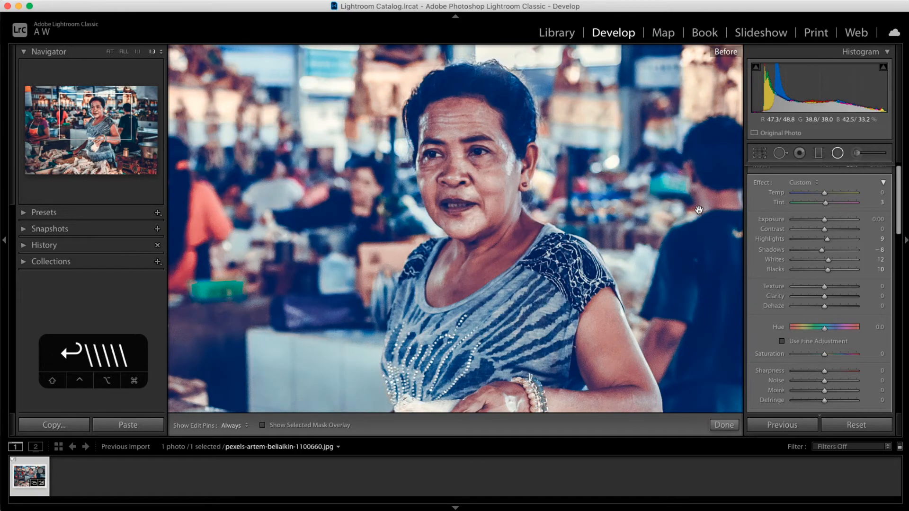
pyautogui.press('\\')
pyautogui.press('\\')
pyautogui.press('\\')
pyautogui.press('\\')
pyautogui.press('\\')
pyautogui.press('\\')
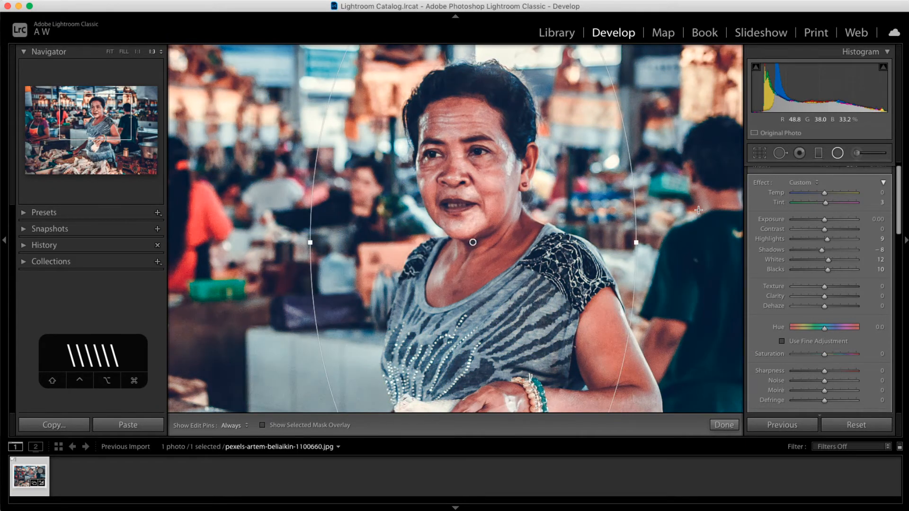
pyautogui.press('\\')
# Step: Try a stronger Texture in the radial filter, reset it to 0, and set Dehaze to -3
pyautogui.moveTo(825, 287); pyautogui.dragTo(853, 290)
pyautogui.moveTo(849, 289); pyautogui.dragTo(827, 290)
pyautogui.doubleClick(768, 286)
pyautogui.moveTo(831, 306); pyautogui.dragTo(825, 308)
pyautogui.moveTo(825, 297)
pyautogui.mouseDown()
pyautogui.moveTo(837, 296)
pyautogui.moveTo(827, 296)
pyautogui.mouseUp()
pyautogui.press('z')
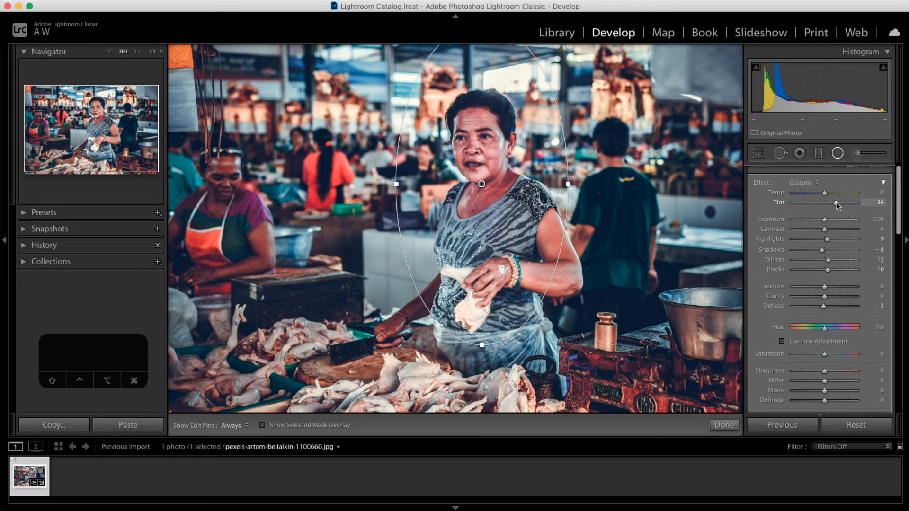
# Step: Set the radial filter's Tint to 11 and Saturation to 15
pyautogui.moveTo(834, 203); pyautogui.dragTo(828, 204)
pyautogui.scroll(-4, 769, 322)
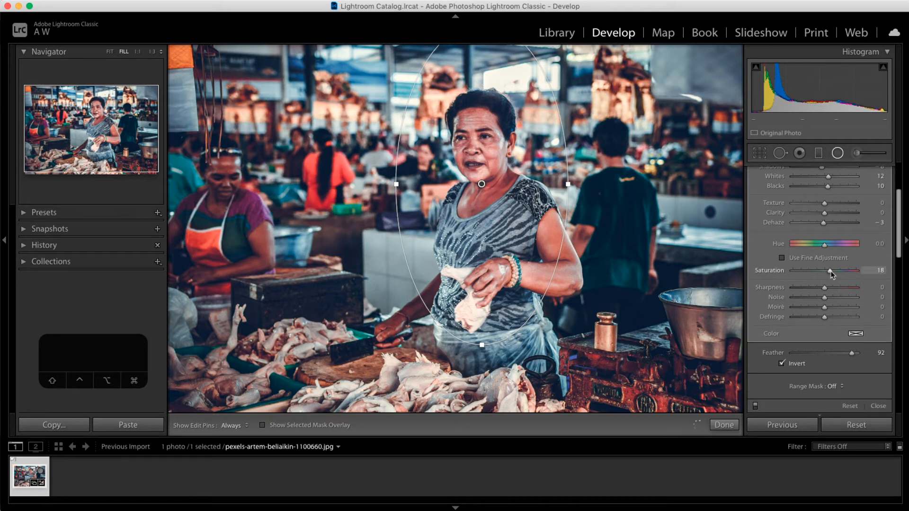
pyautogui.moveTo(831, 271); pyautogui.dragTo(832, 271)
pyautogui.moveTo(841, 272)
pyautogui.mouseDown()
pyautogui.moveTo(808, 273)
pyautogui.moveTo(833, 275)
pyautogui.mouseUp()
# Step: Try the radial filter's Sharpness, Noise and Defringe adjustments and reset each one to 0
pyautogui.moveTo(859, 289); pyautogui.dragTo(771, 295)
pyautogui.doubleClick(776, 297)
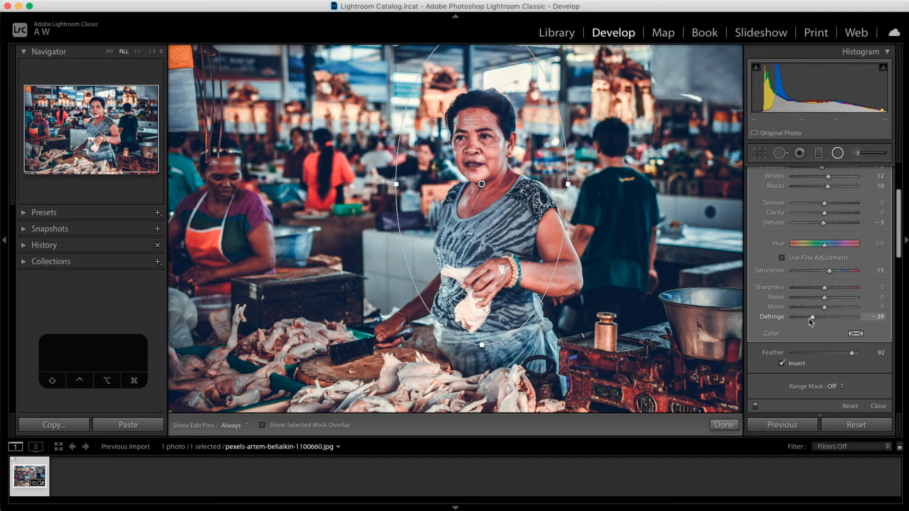
pyautogui.doubleClick(772, 317)
pyautogui.scroll(5, 761, 329)
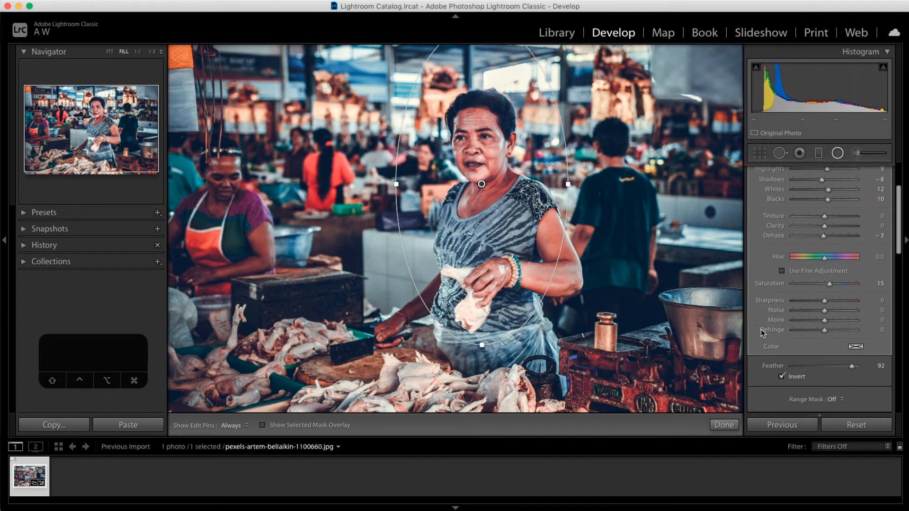
# Step: Reselect the existing radial filter by its pin, shift it slightly down and right onto the woman's upper chest, and close the filter
pyautogui.click(837, 153)
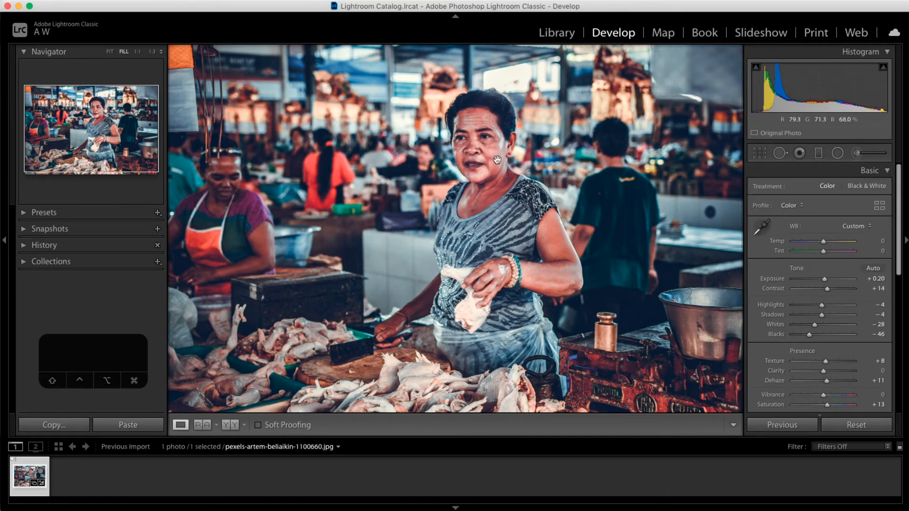
pyautogui.click(837, 153)
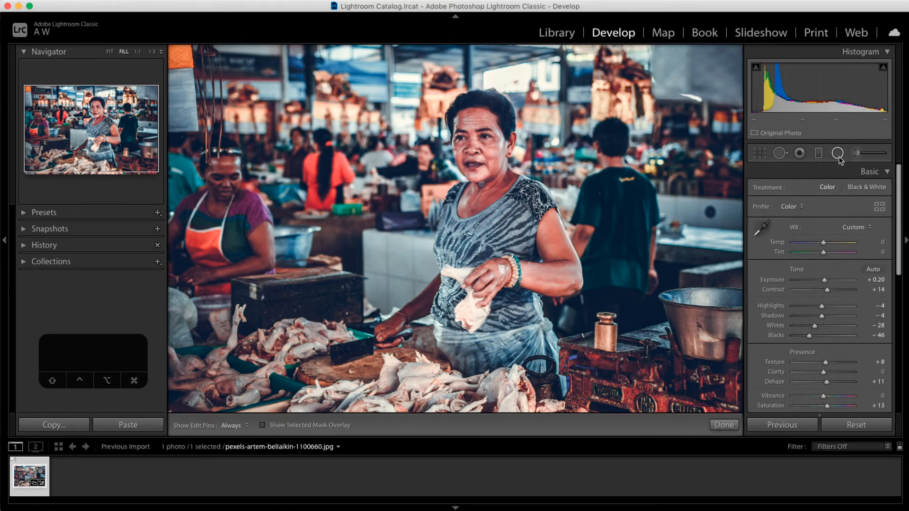
pyautogui.click(481, 183)
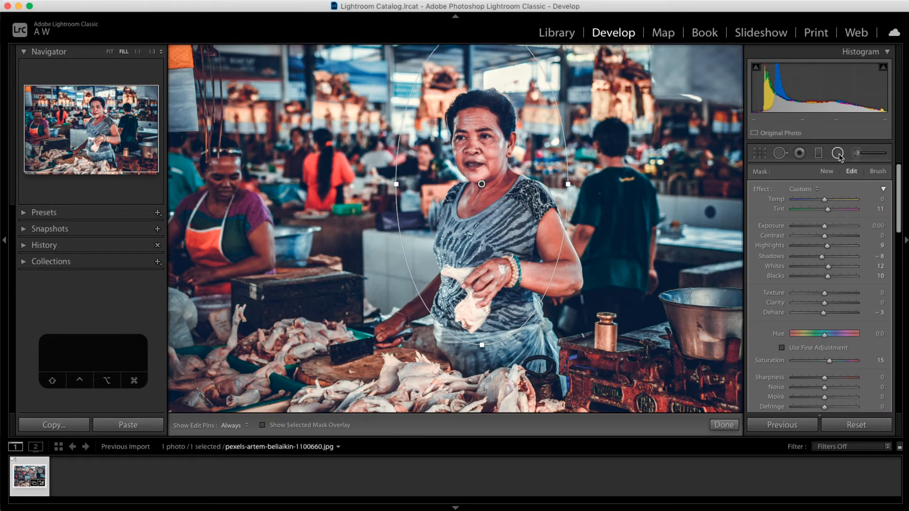
pyautogui.click(839, 153)
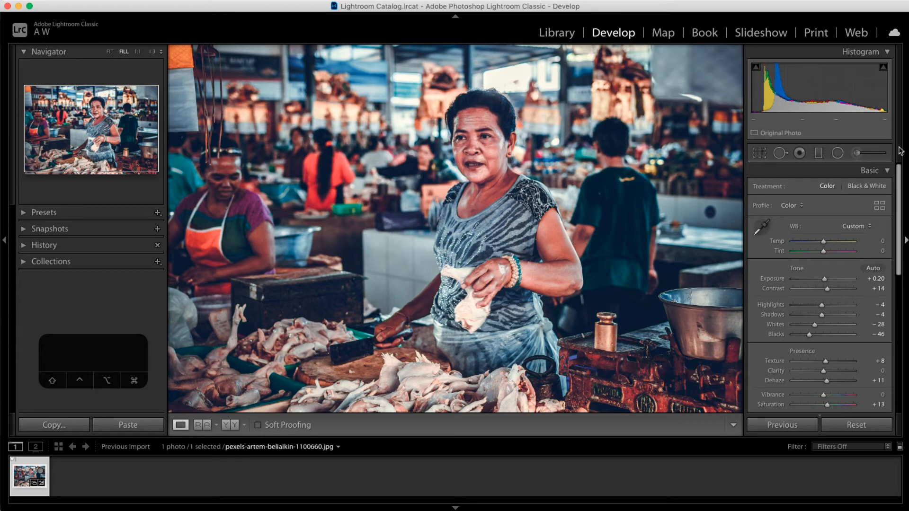
pyautogui.click(838, 153)
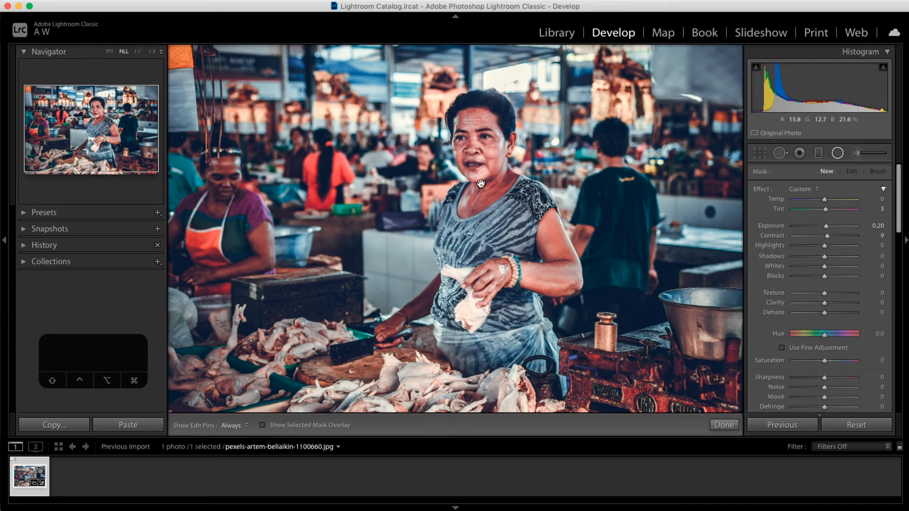
pyautogui.click(481, 183)
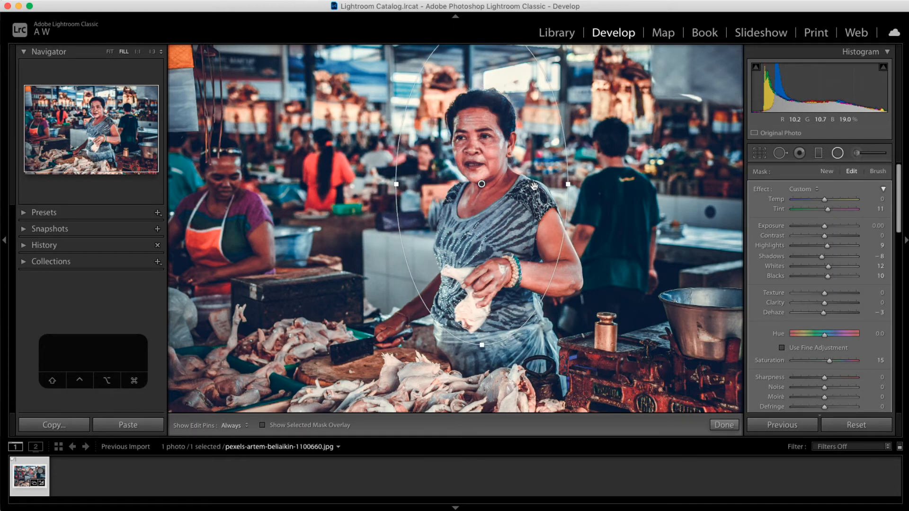
pyautogui.moveTo(481, 184); pyautogui.dragTo(492, 201)
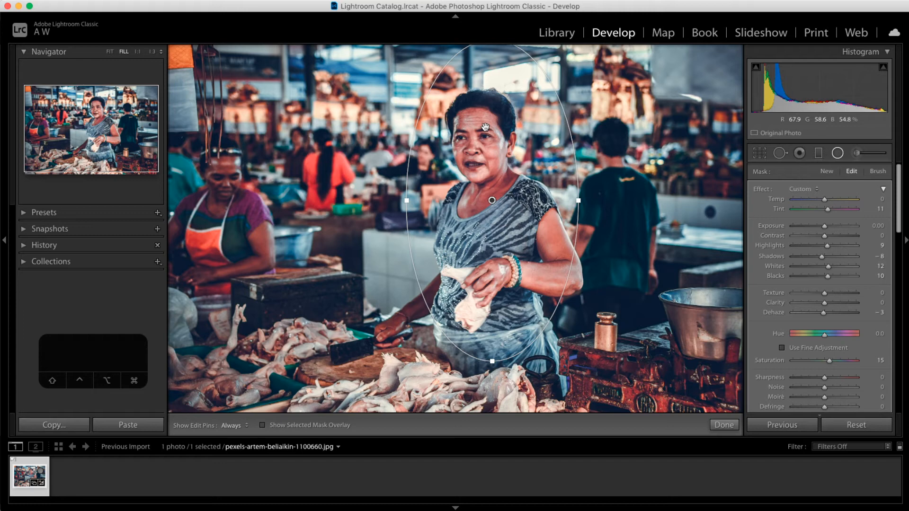
pyautogui.click(838, 153)
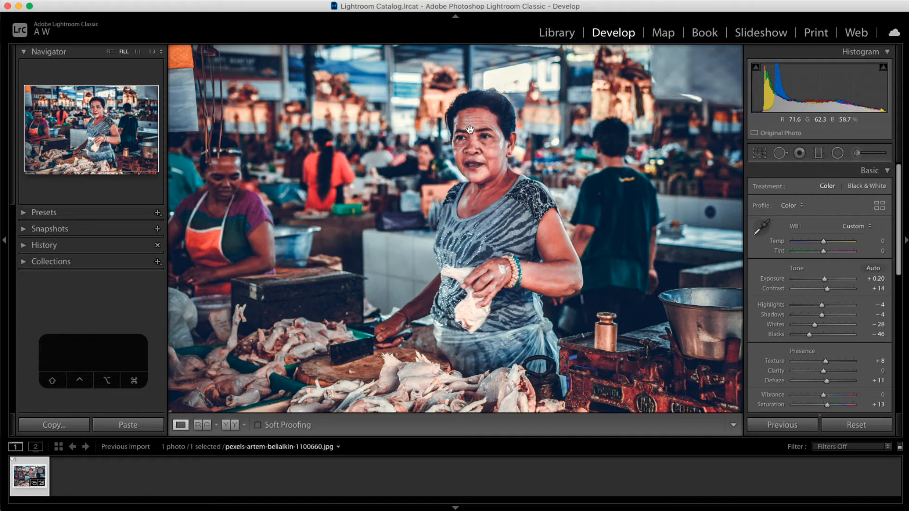
pyautogui.press('super+minus')
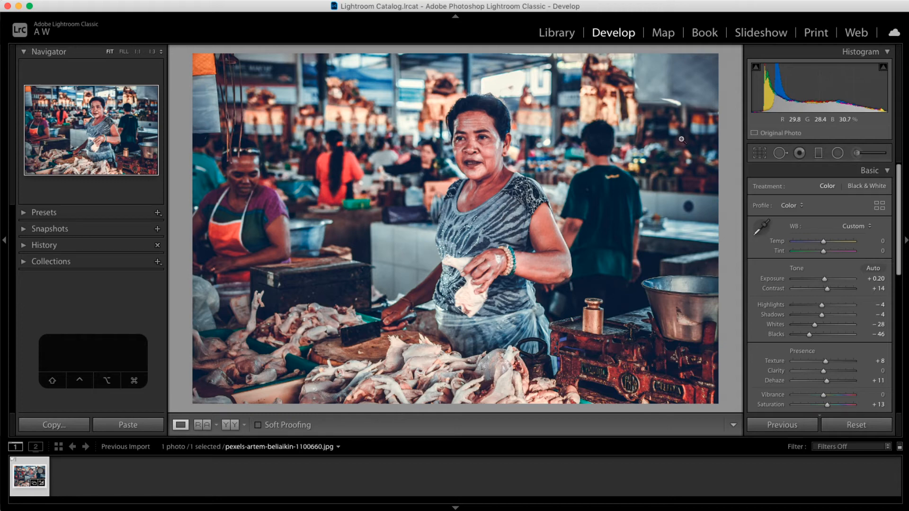
pyautogui.click(838, 153)
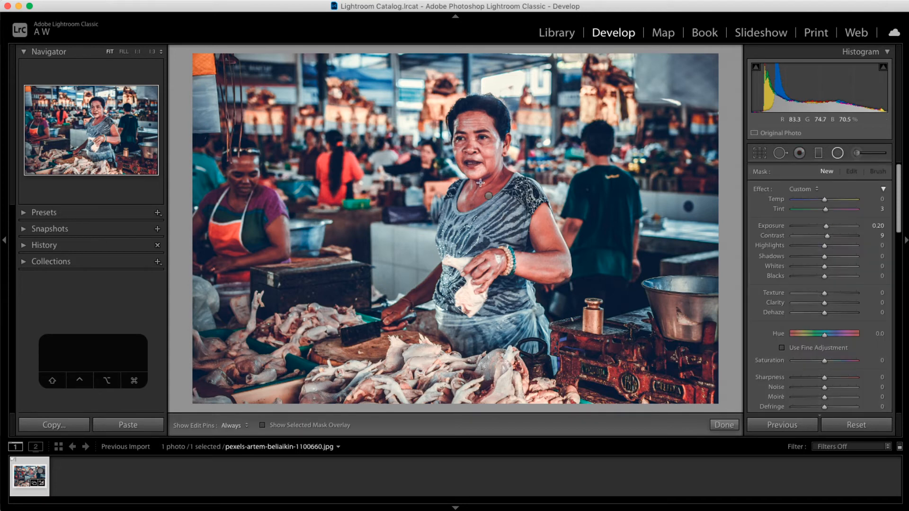
pyautogui.click(840, 155)
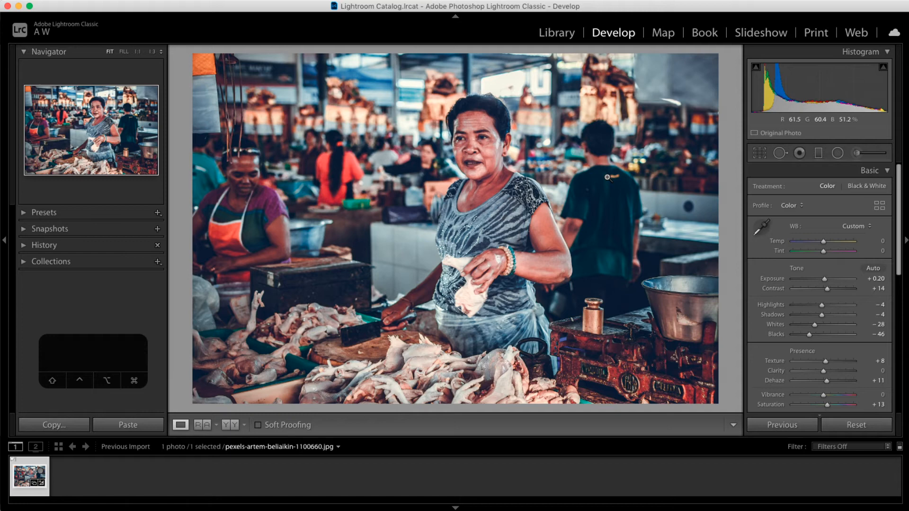
# Step: Open the Crop & Straighten overlay on the market photo
pyautogui.click(759, 155)
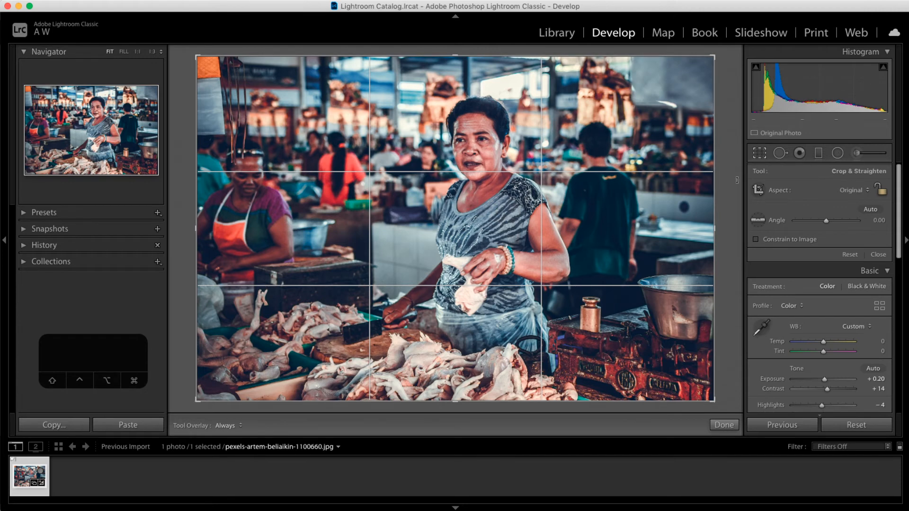
pyautogui.click(765, 154)
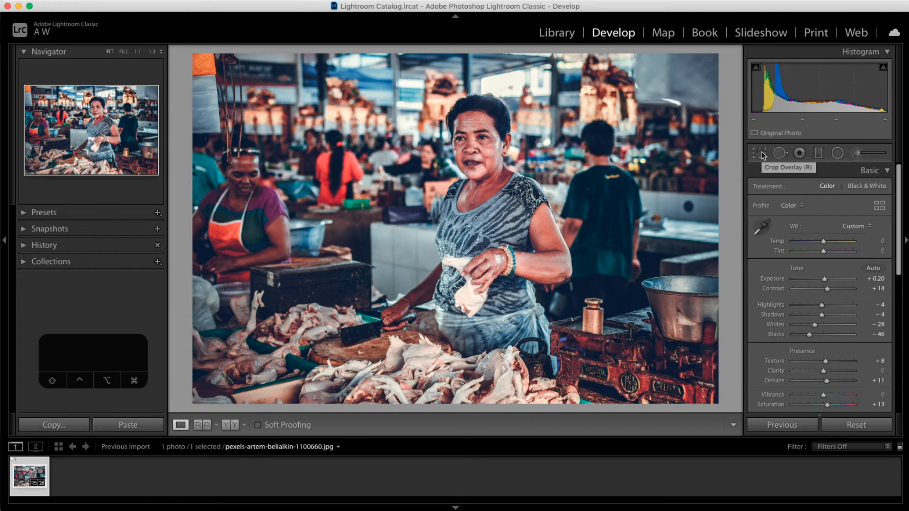
pyautogui.press('r')
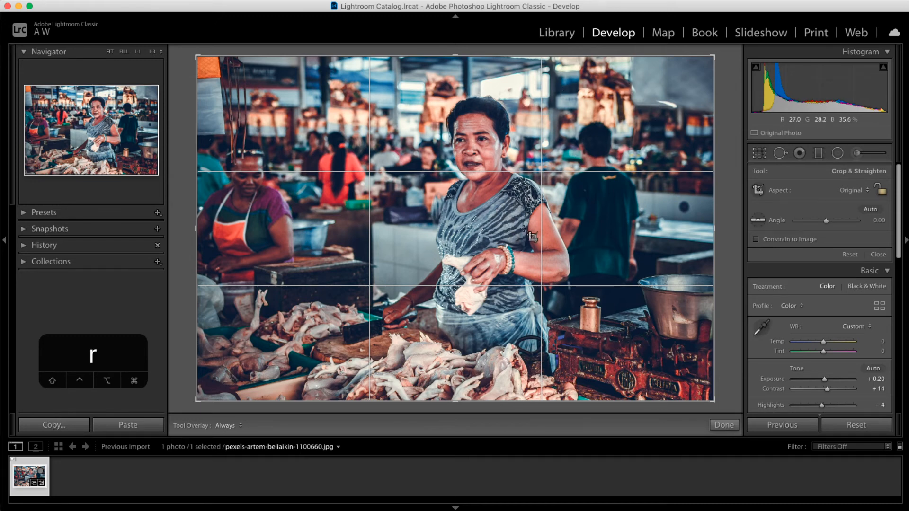
# Step: Try narrowing the crop from the photo's right and left edges, restoring the full frame each time
pyautogui.moveTo(714, 56); pyautogui.dragTo(661, 56)
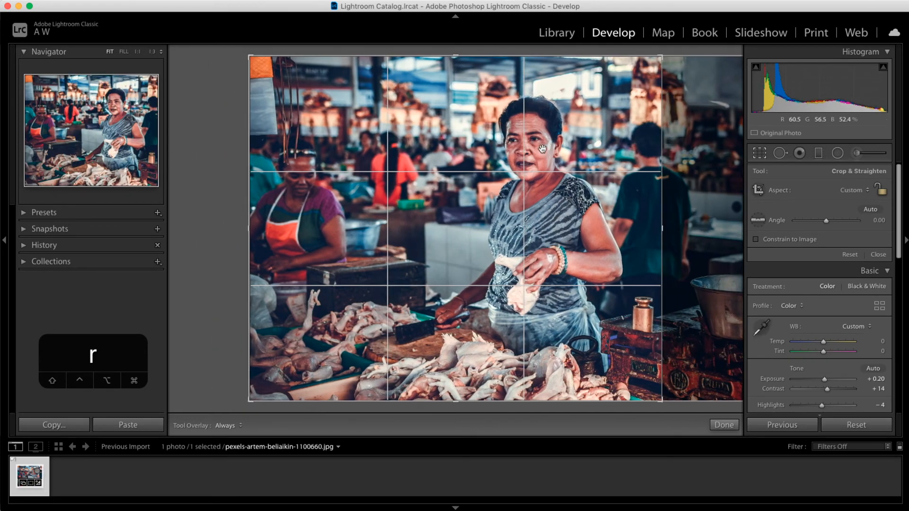
pyautogui.moveTo(494, 179)
pyautogui.mouseDown()
pyautogui.moveTo(462, 180)
pyautogui.moveTo(510, 180)
pyautogui.mouseUp()
pyautogui.moveTo(661, 56); pyautogui.dragTo(628, 54)
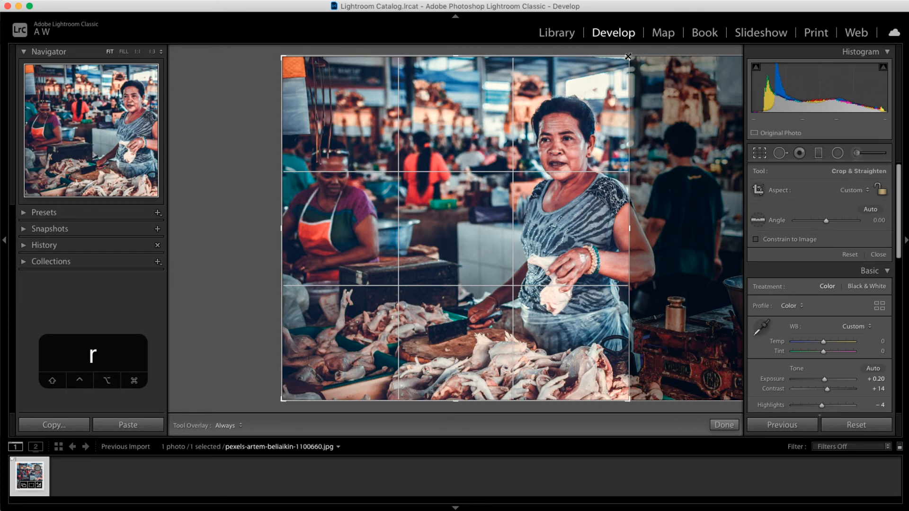
pyautogui.moveTo(628, 56); pyautogui.dragTo(680, 51)
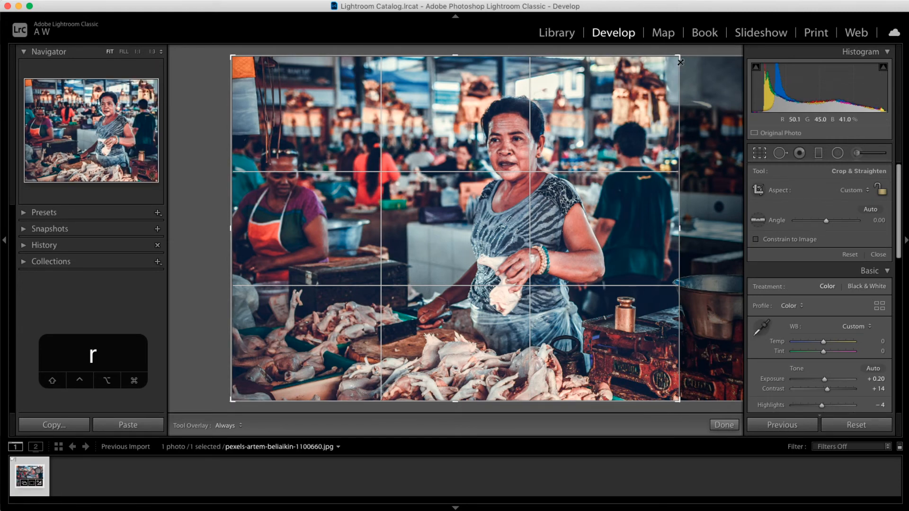
pyautogui.moveTo(680, 56); pyautogui.dragTo(742, 56)
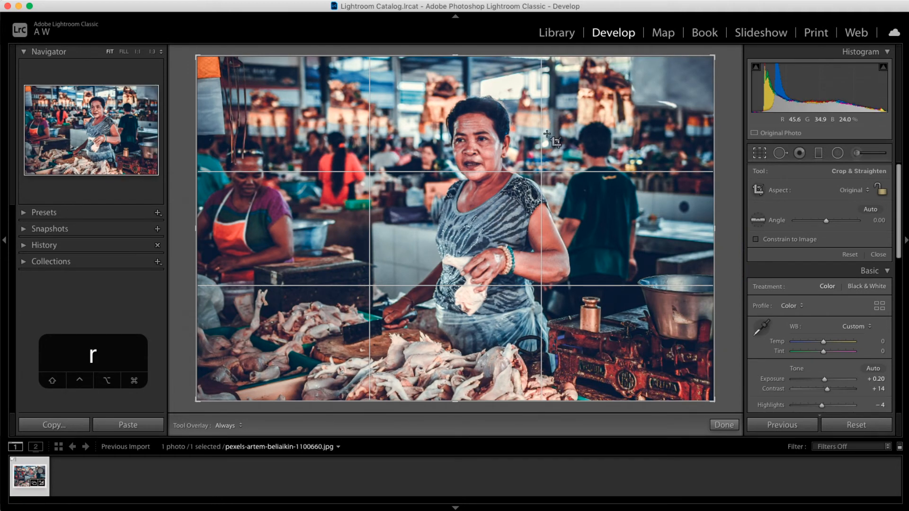
pyautogui.moveTo(714, 71)
pyautogui.mouseDown()
pyautogui.moveTo(704, 72)
pyautogui.moveTo(716, 62)
pyautogui.mouseUp()
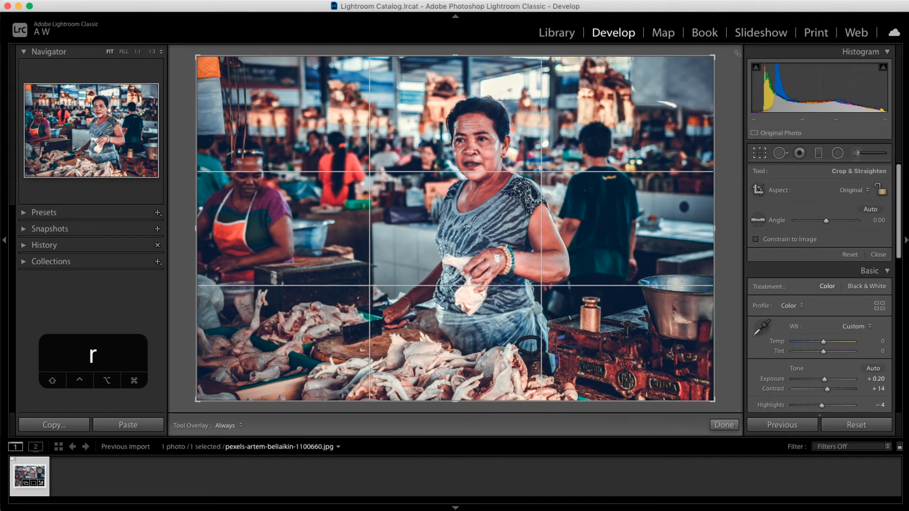
pyautogui.moveTo(198, 56); pyautogui.dragTo(211, 50)
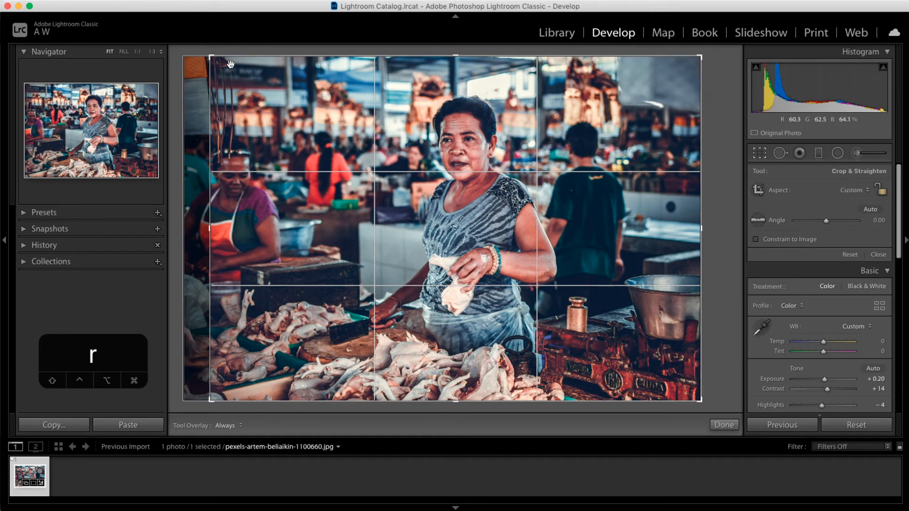
pyautogui.moveTo(211, 56); pyautogui.dragTo(188, 53)
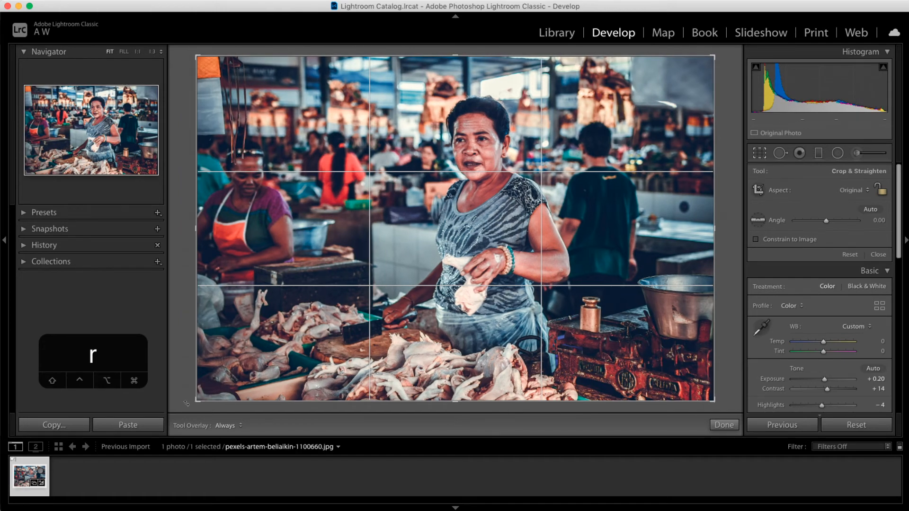
# Step: Try cropping the photo from its lower-left corner and restore the full frame
pyautogui.moveTo(197, 403); pyautogui.dragTo(183, 348)
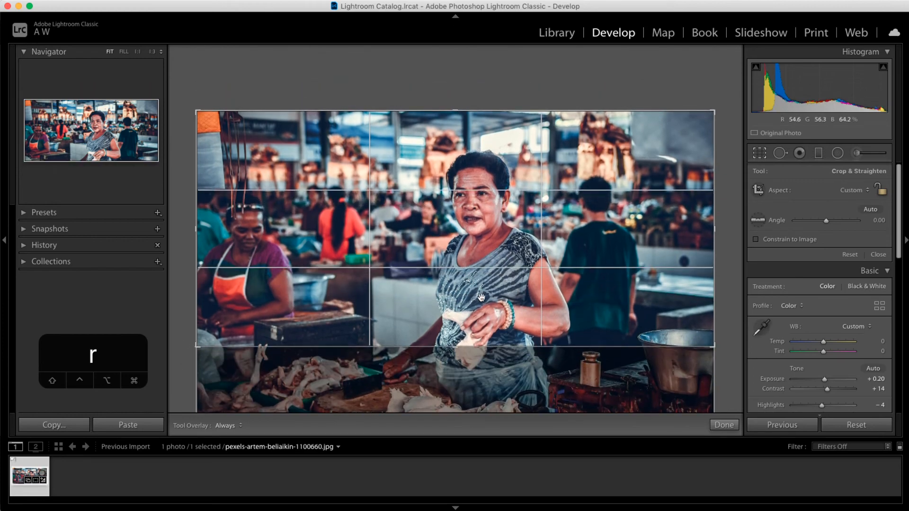
pyautogui.moveTo(479, 297); pyautogui.dragTo(482, 347)
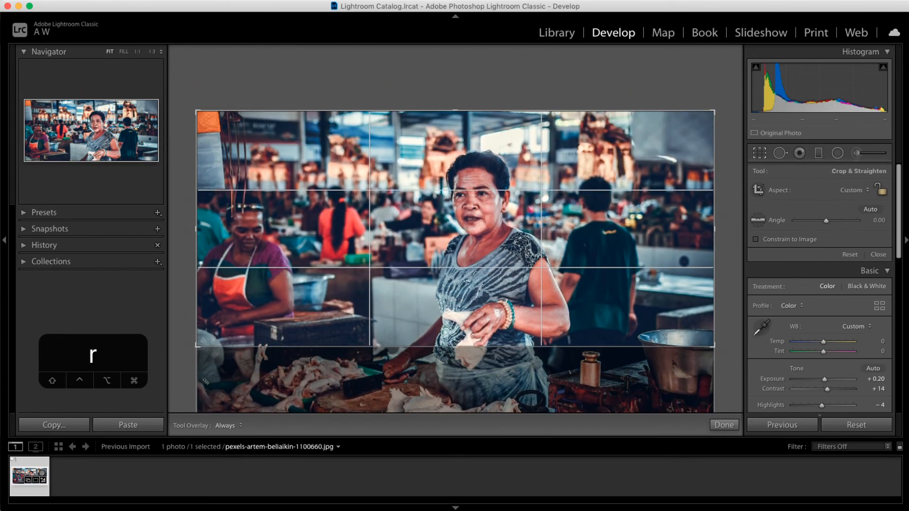
pyautogui.moveTo(198, 341); pyautogui.dragTo(197, 411)
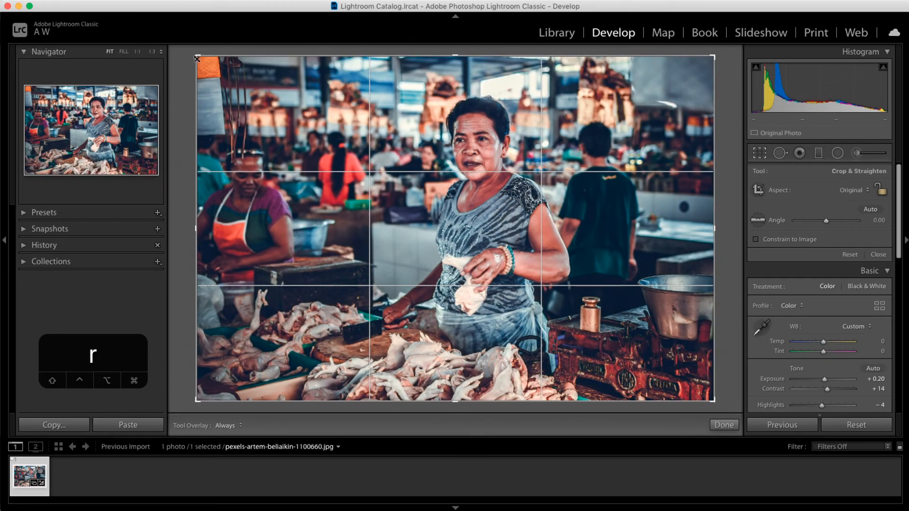
# Step: Try cropping from the upper-left corner, repositioning the photo so the woman sits near the right-hand thirds line, and restore the full frame
pyautogui.moveTo(198, 59); pyautogui.dragTo(198, 110)
pyautogui.moveTo(432, 129); pyautogui.dragTo(453, 239)
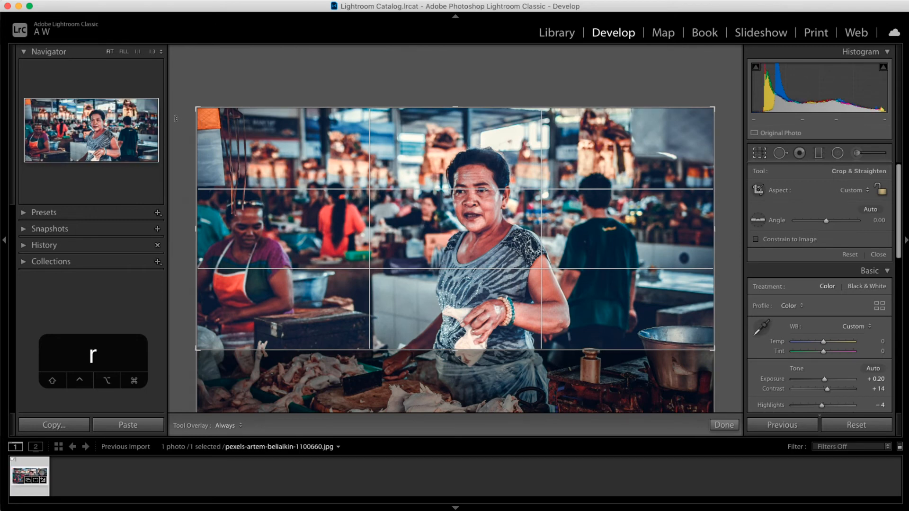
pyautogui.moveTo(196, 107); pyautogui.dragTo(270, 106)
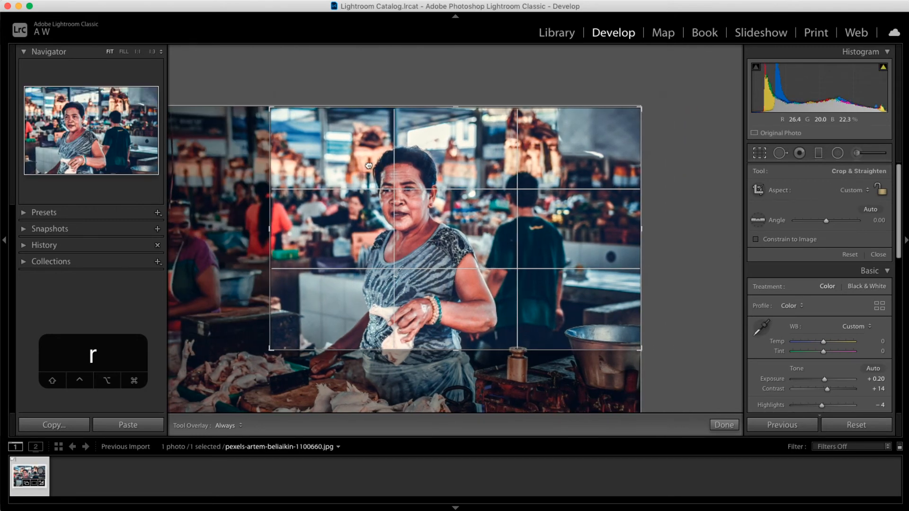
pyautogui.moveTo(412, 167); pyautogui.dragTo(568, 169)
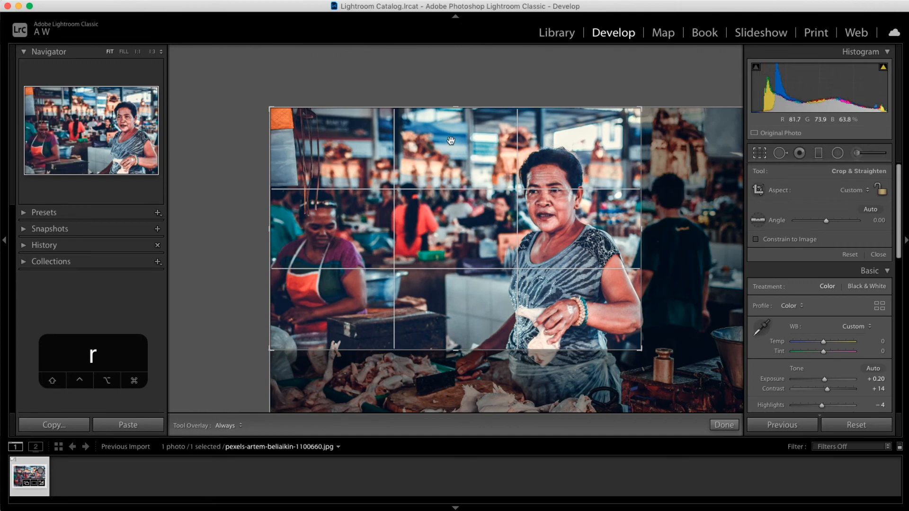
pyautogui.moveTo(274, 112); pyautogui.dragTo(263, 153)
pyautogui.moveTo(490, 188); pyautogui.dragTo(491, 261)
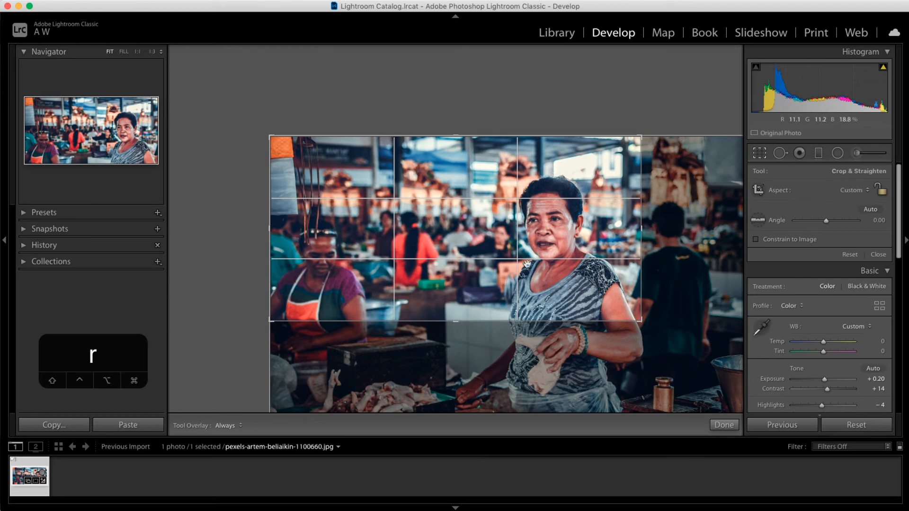
pyautogui.moveTo(641, 321); pyautogui.dragTo(747, 416)
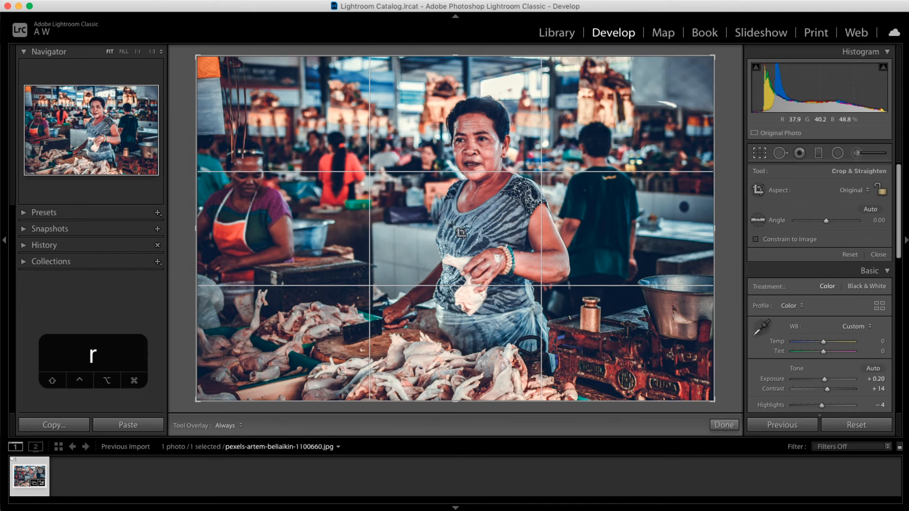
# Step: Cycle the crop guide overlay through diagonal, centre cross, triangle, golden ratio and aspect ratio styles, ending on the triangle overlay
pyautogui.press('o')
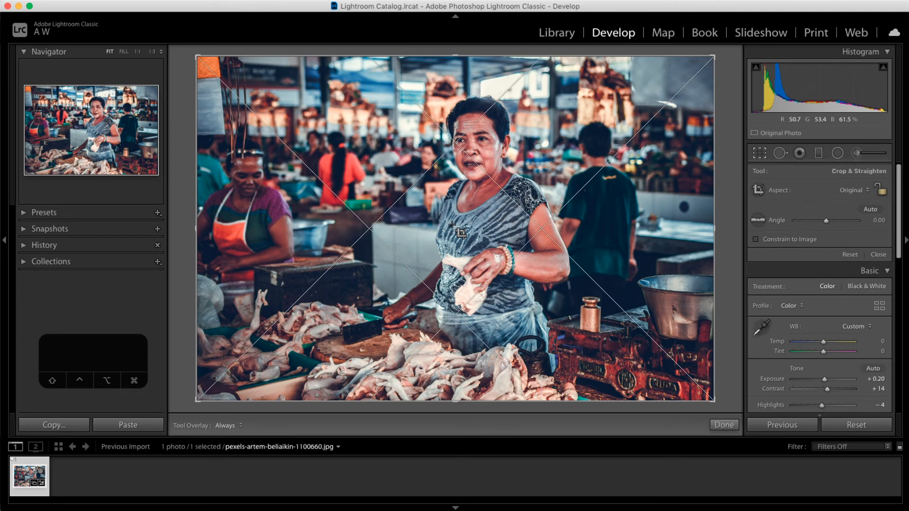
pyautogui.press('o')
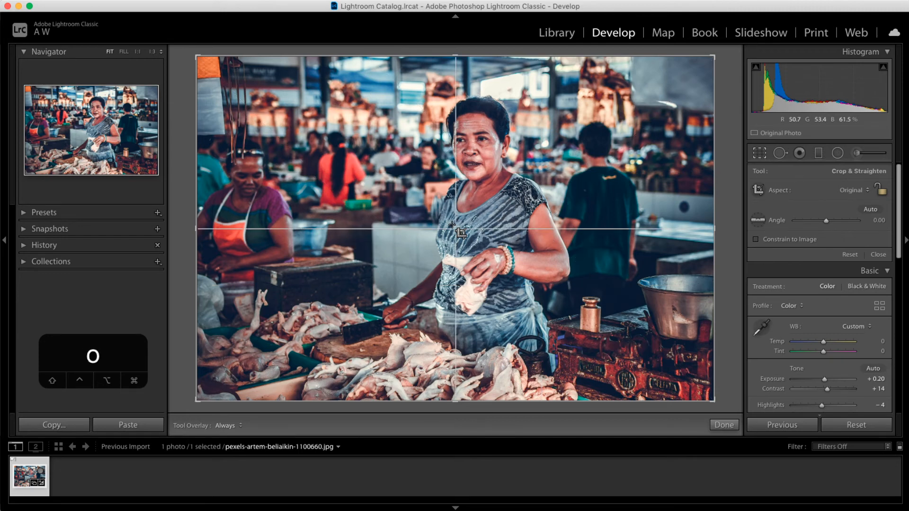
pyautogui.press('o')
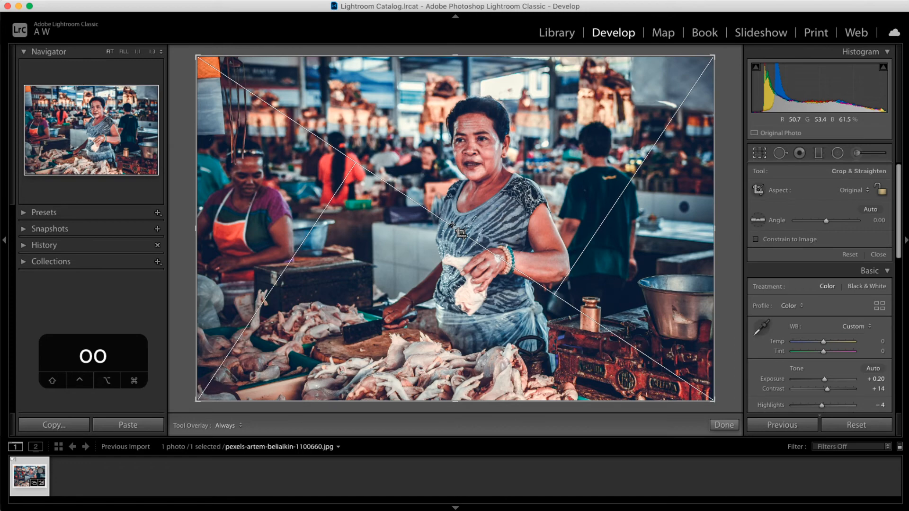
pyautogui.press('o')
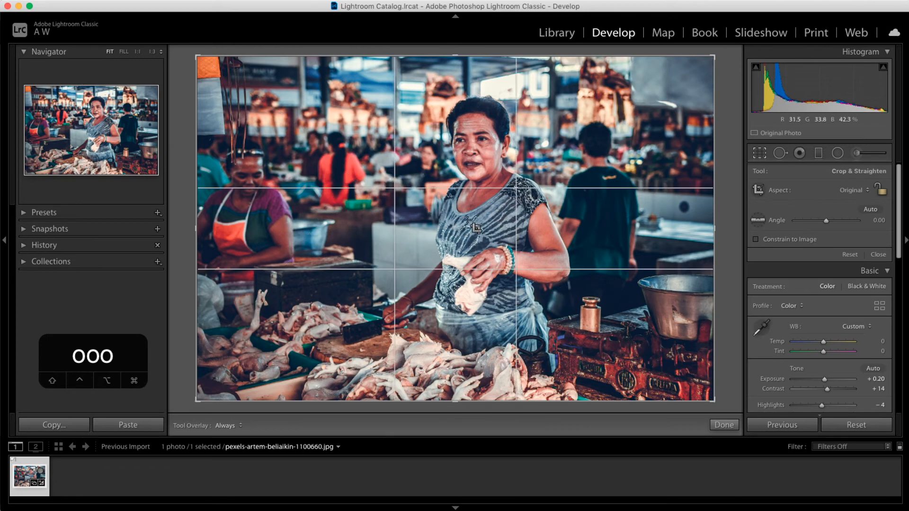
pyautogui.press('o')
pyautogui.press('o')
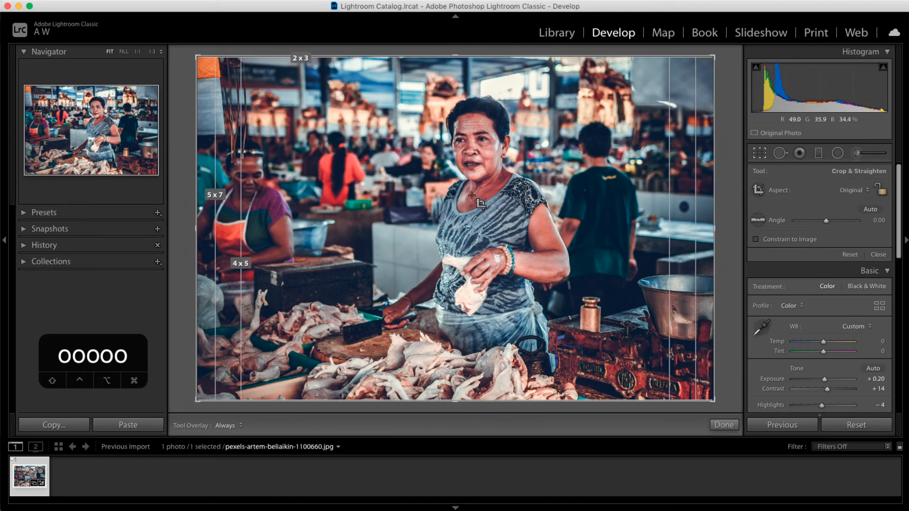
pyautogui.press('o')
pyautogui.press('o')
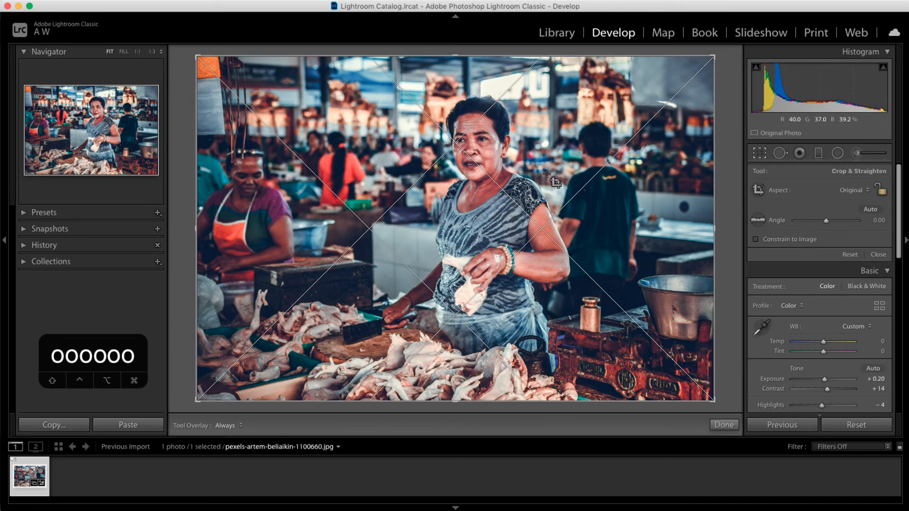
pyautogui.press('o')
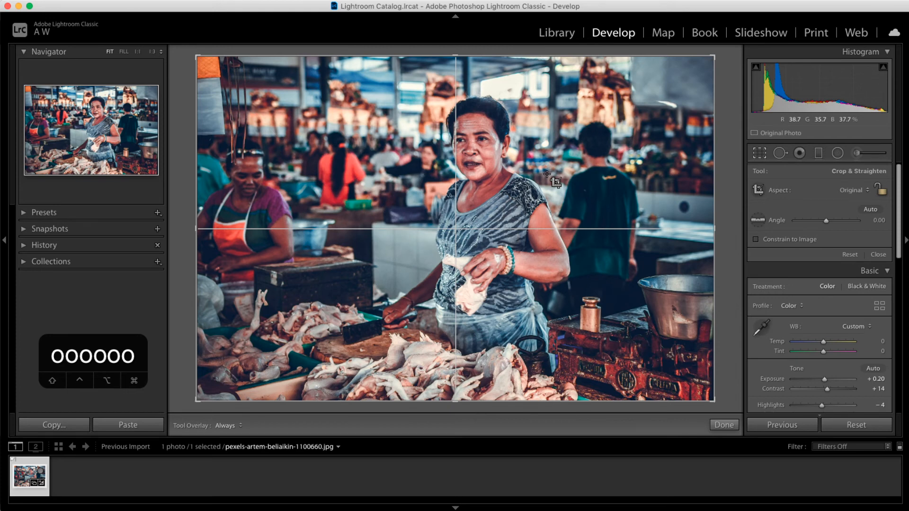
pyautogui.press('o')
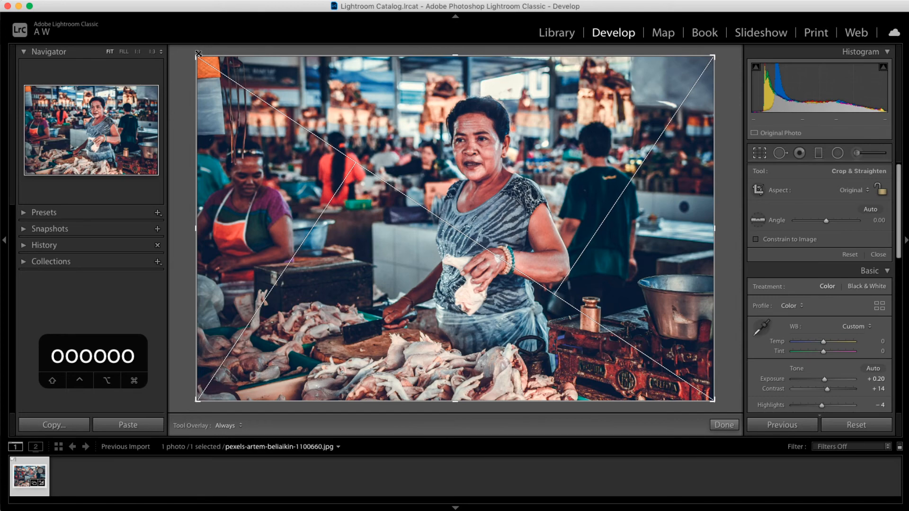
# Step: Try a tighter crop with the woman placed along the triangle overlay's lines, and restore the full frame
pyautogui.moveTo(197, 58); pyautogui.dragTo(222, 72)
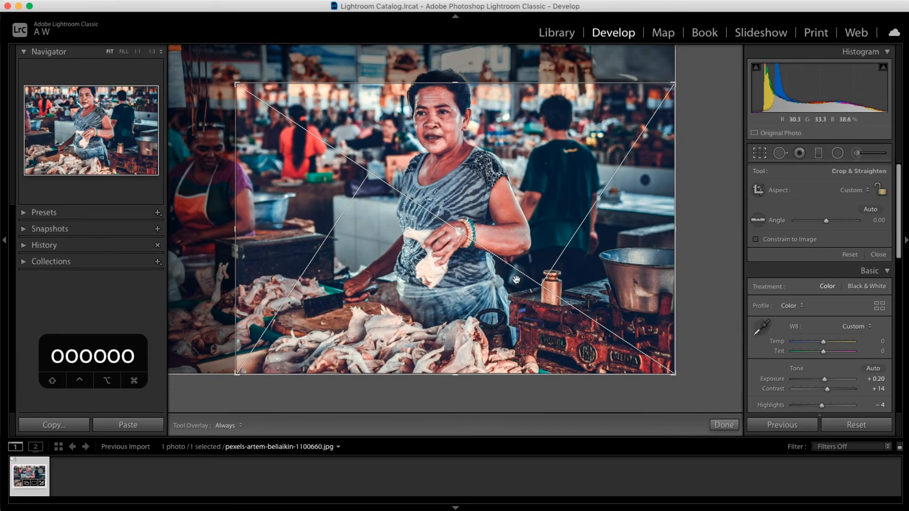
pyautogui.moveTo(412, 193); pyautogui.dragTo(495, 235)
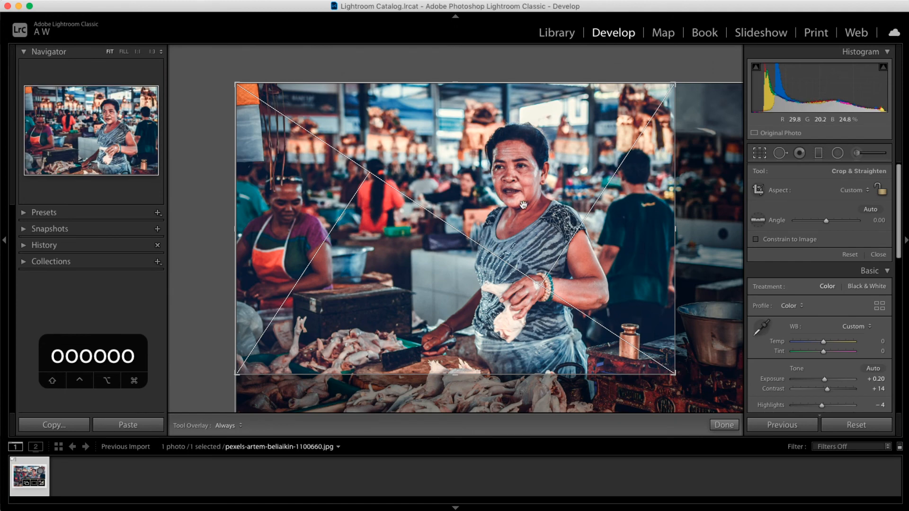
pyautogui.moveTo(239, 82)
pyautogui.mouseDown()
pyautogui.moveTo(259, 77)
pyautogui.moveTo(245, 75)
pyautogui.mouseUp()
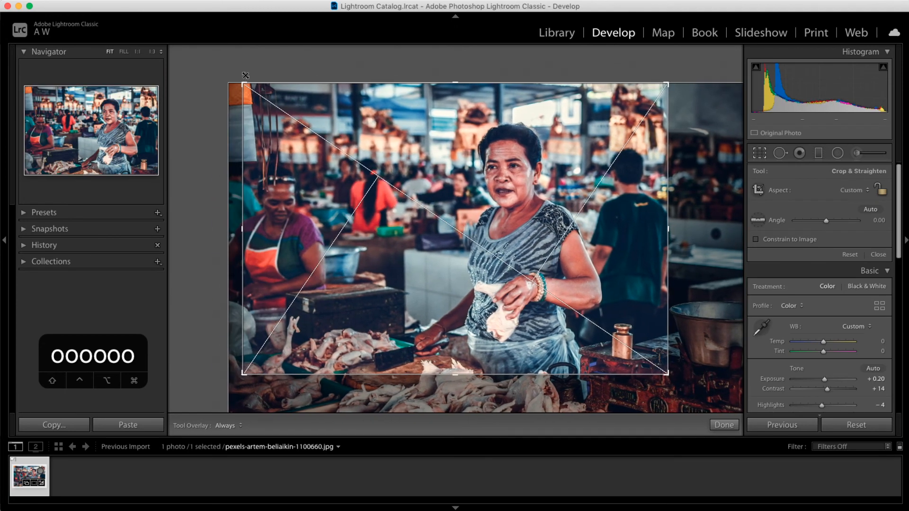
pyautogui.moveTo(525, 204); pyautogui.dragTo(541, 203)
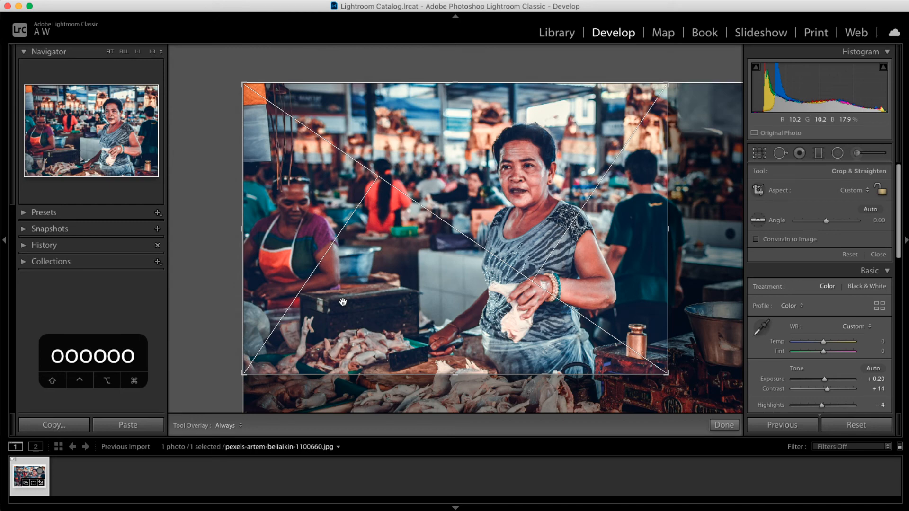
pyautogui.moveTo(668, 374); pyautogui.dragTo(724, 416)
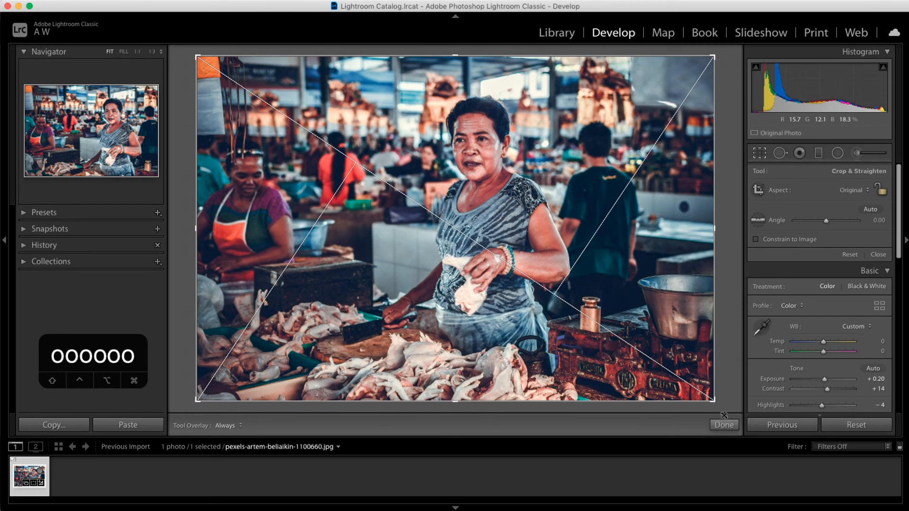
# Step: Switch to the golden spiral overlay and crop the photo tighter, positioning the woman's face at the spiral's centre
pyautogui.press('o')
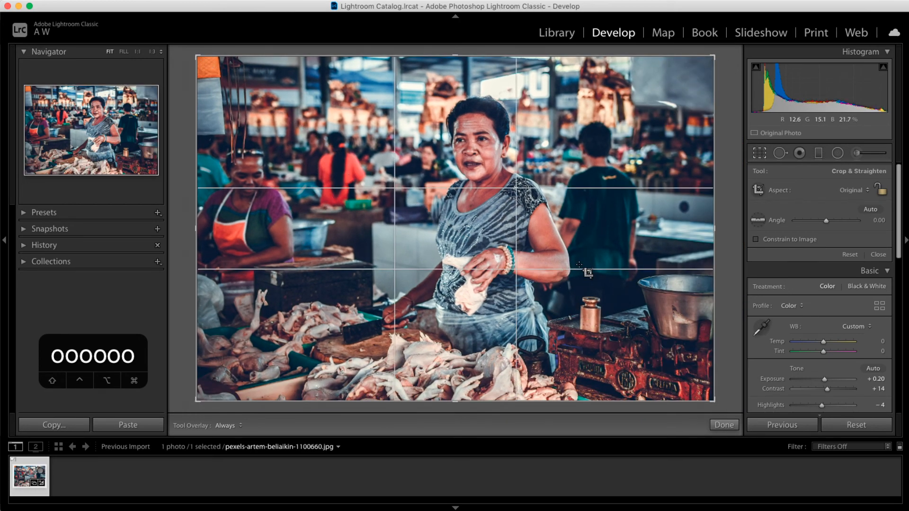
pyautogui.press('o')
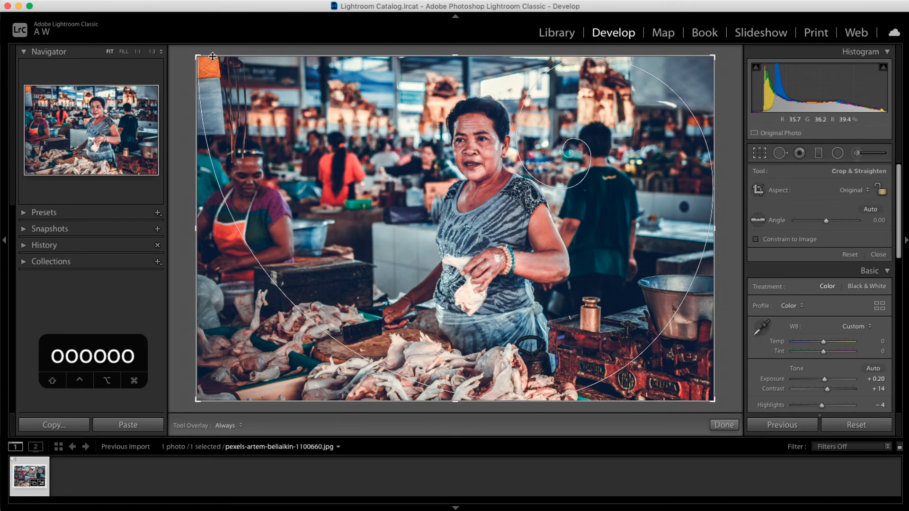
pyautogui.moveTo(197, 55); pyautogui.dragTo(231, 55)
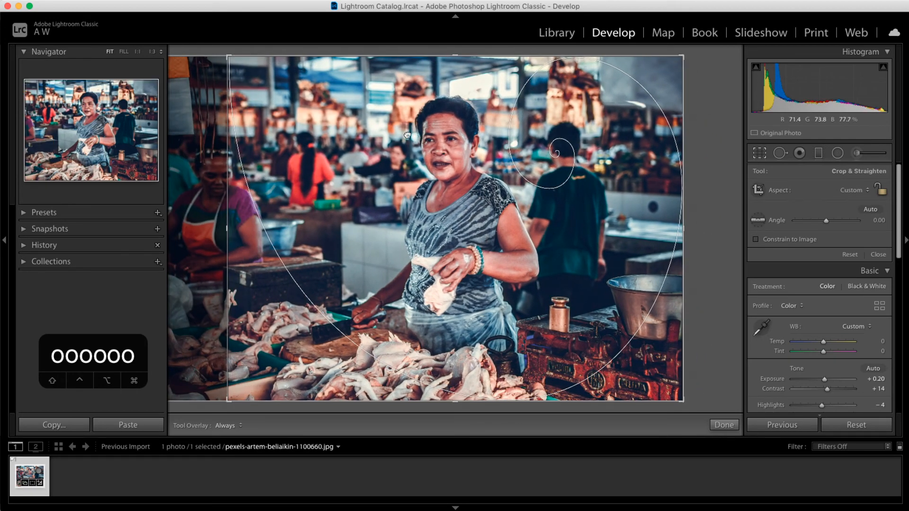
pyautogui.moveTo(408, 135); pyautogui.dragTo(501, 139)
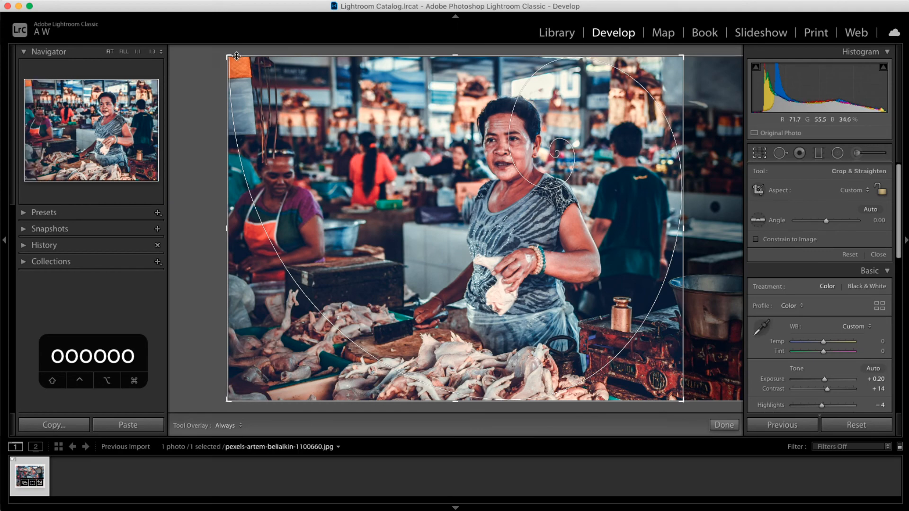
pyautogui.moveTo(229, 57); pyautogui.dragTo(243, 86)
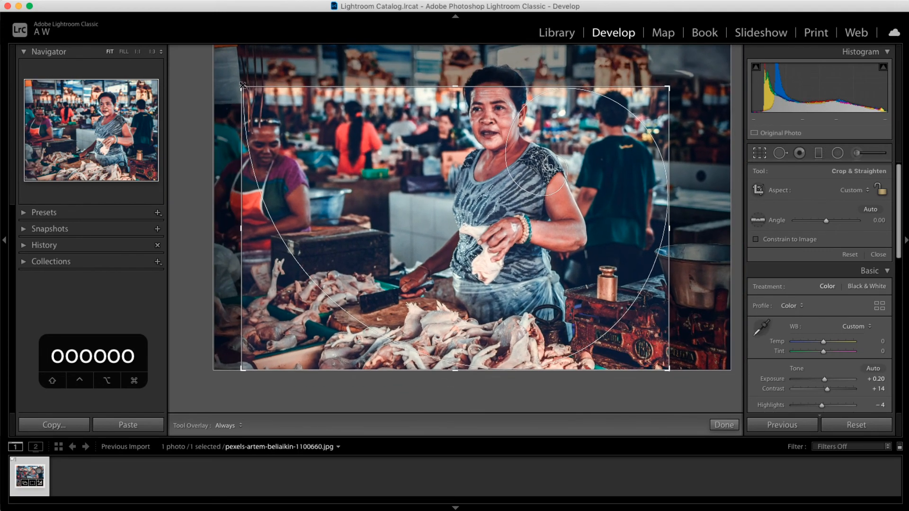
pyautogui.moveTo(532, 209); pyautogui.dragTo(561, 270)
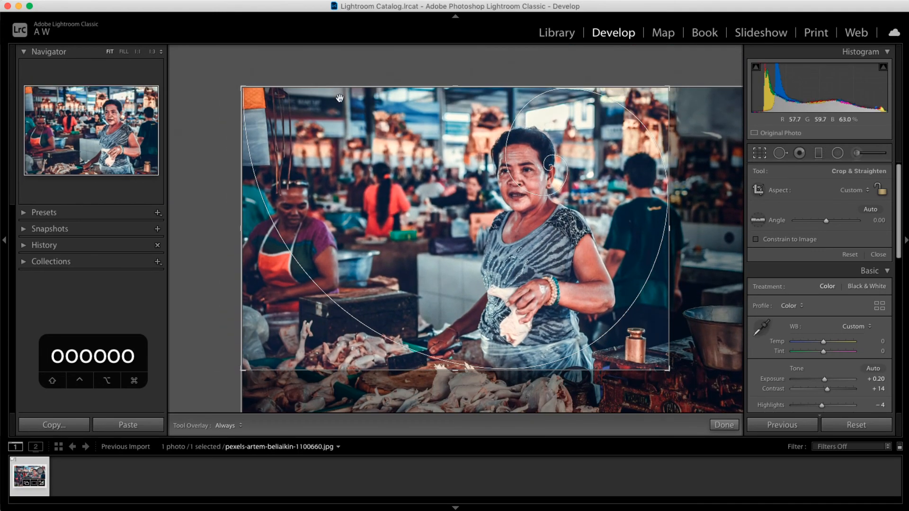
pyautogui.moveTo(243, 87); pyautogui.dragTo(269, 103)
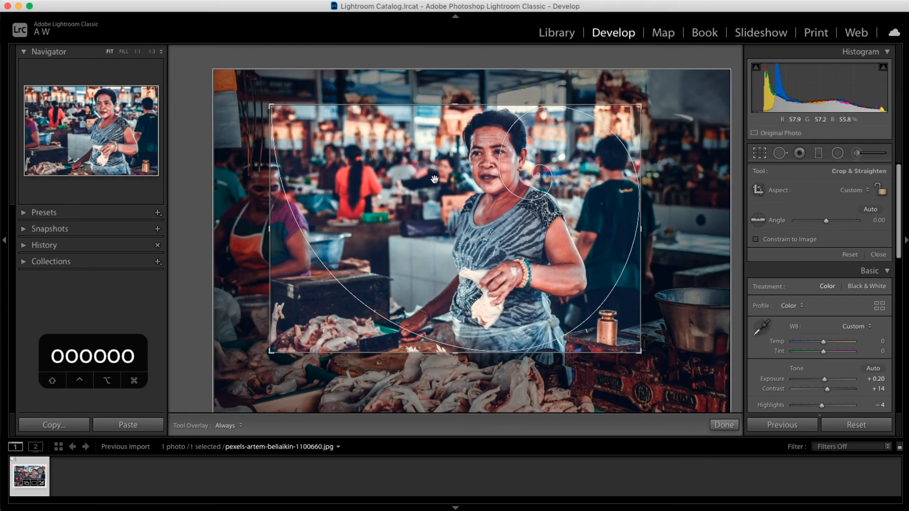
pyautogui.moveTo(436, 183); pyautogui.dragTo(477, 191)
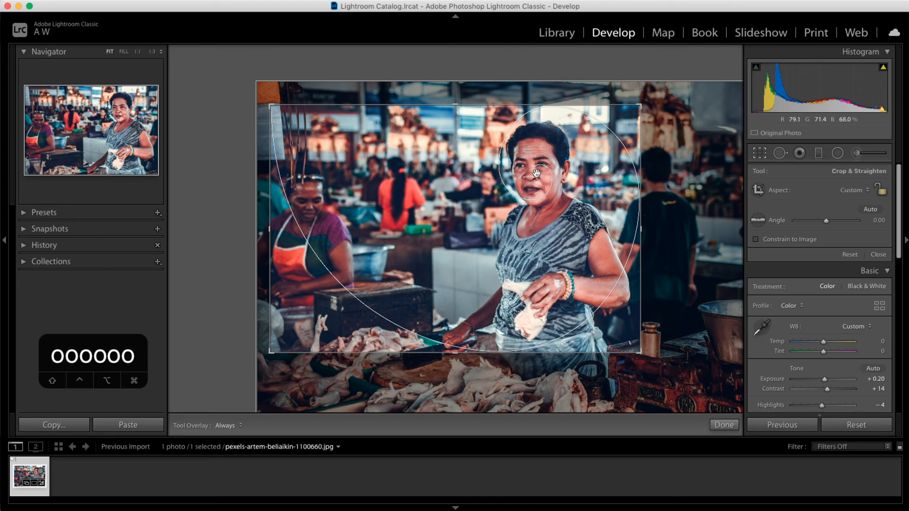
pyautogui.moveTo(488, 204); pyautogui.dragTo(498, 204)
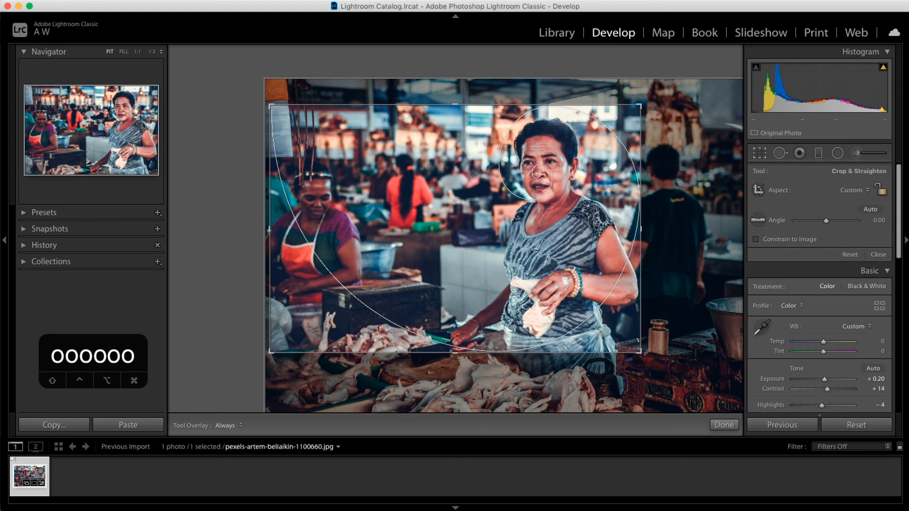
# Step: Make the crop taller to include more of the chicken counter, shift the photo slightly, and apply the crop
pyautogui.moveTo(642, 354); pyautogui.dragTo(640, 379)
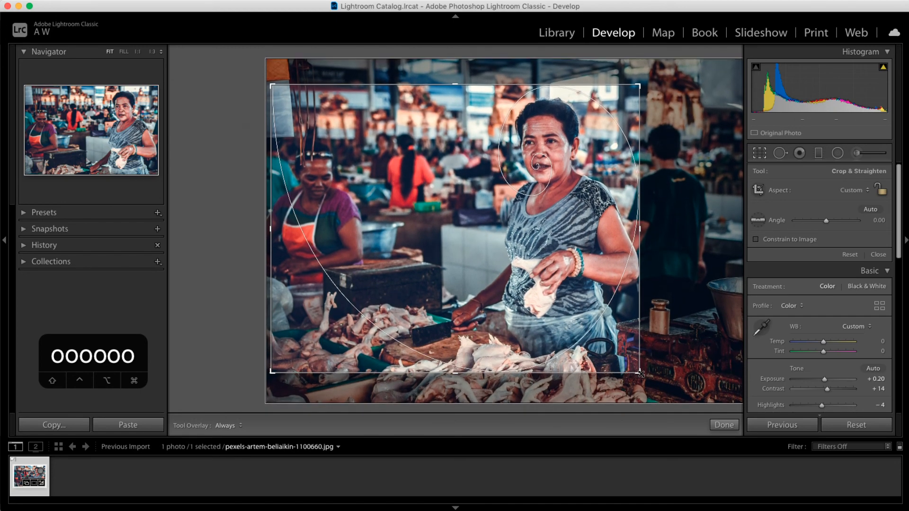
pyautogui.moveTo(592, 310); pyautogui.dragTo(589, 318)
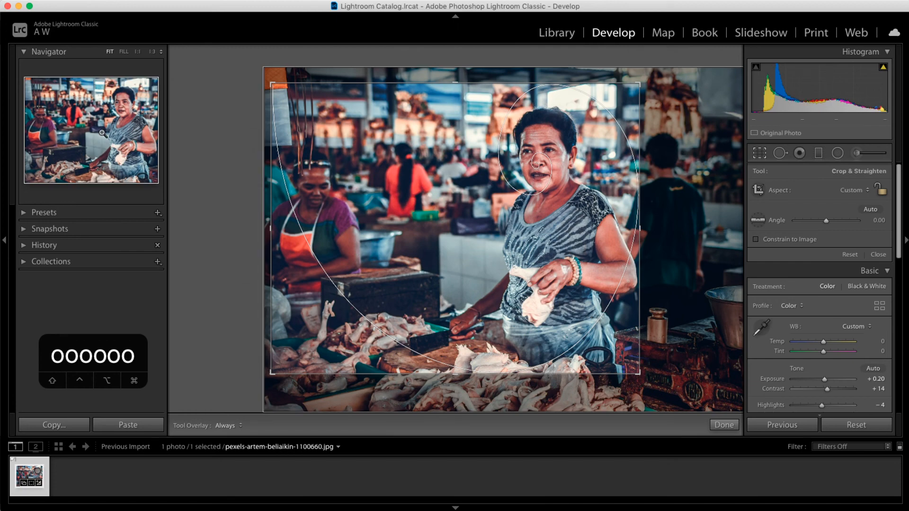
pyautogui.press('Return')
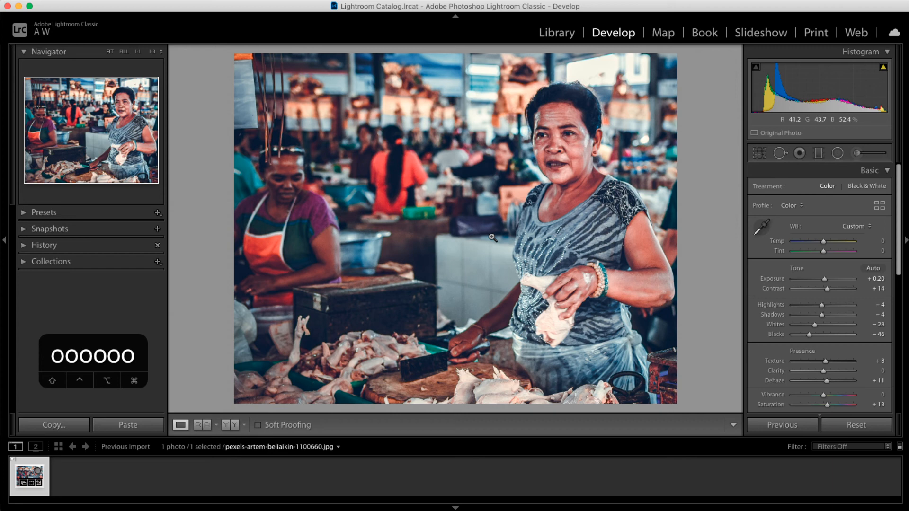
# Step: Undo the last crop rectangle changes
pyautogui.press('super+z')
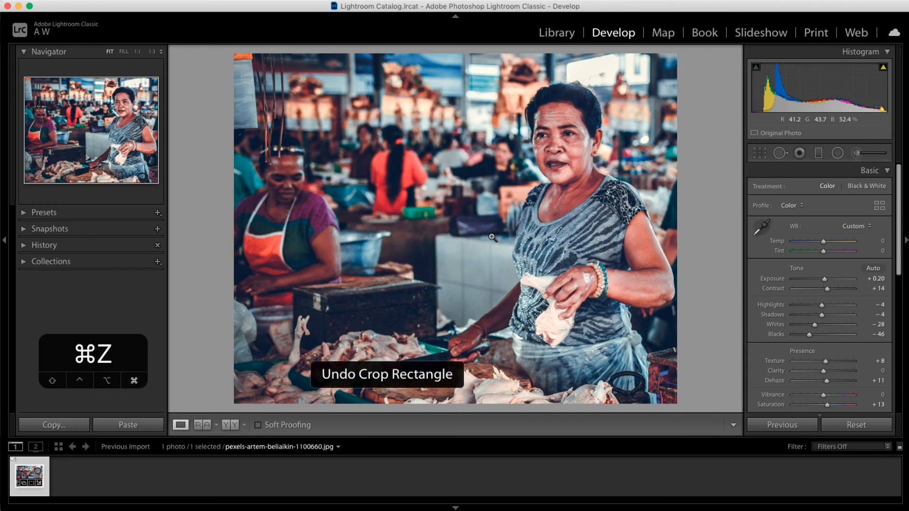
pyautogui.press('super+z')
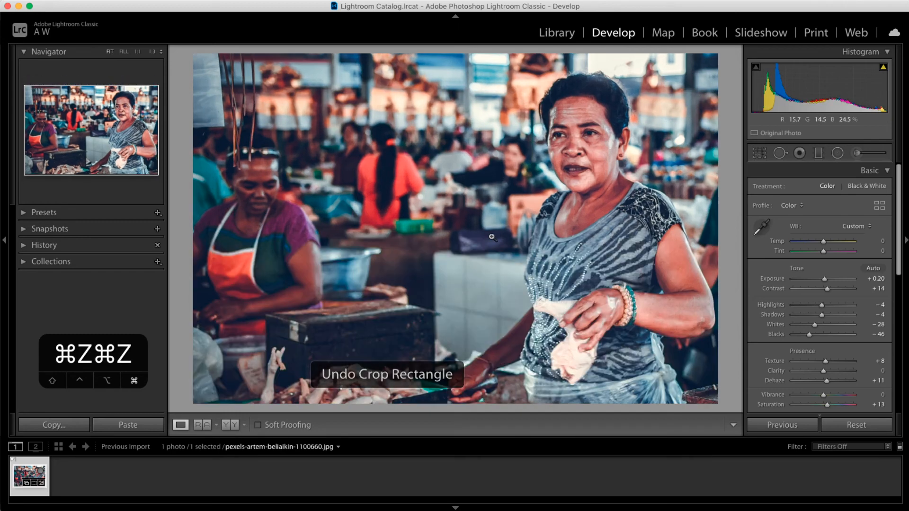
# Step: Keep undoing the earlier crop rectangle changes until the photo is back to its full, uncropped frame
pyautogui.press('super+minus')
pyautogui.press('super+minus')
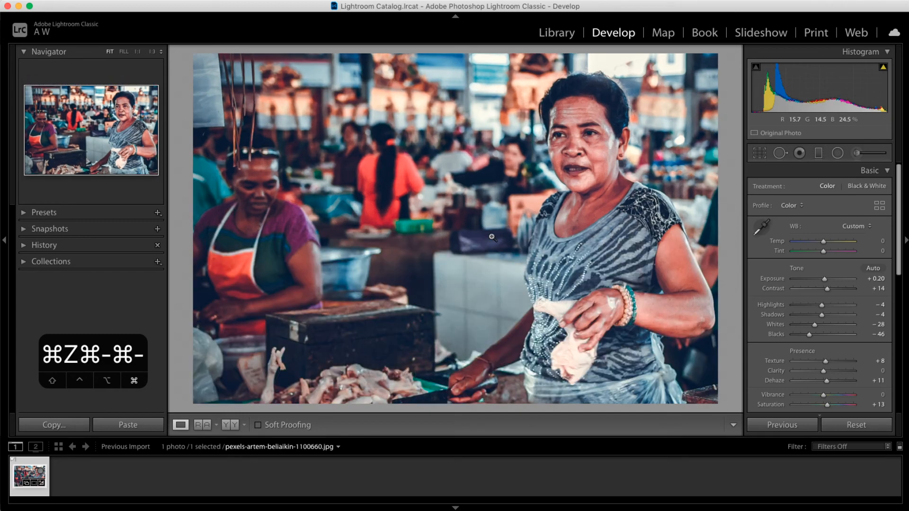
pyautogui.press('super+z')
pyautogui.press('super+z')
pyautogui.press('super+z')
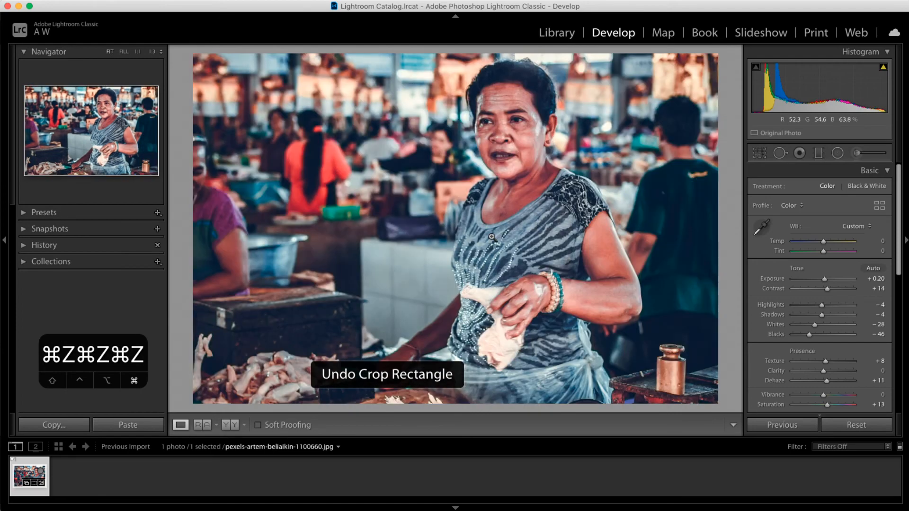
pyautogui.press('super+z')
pyautogui.press('super+z')
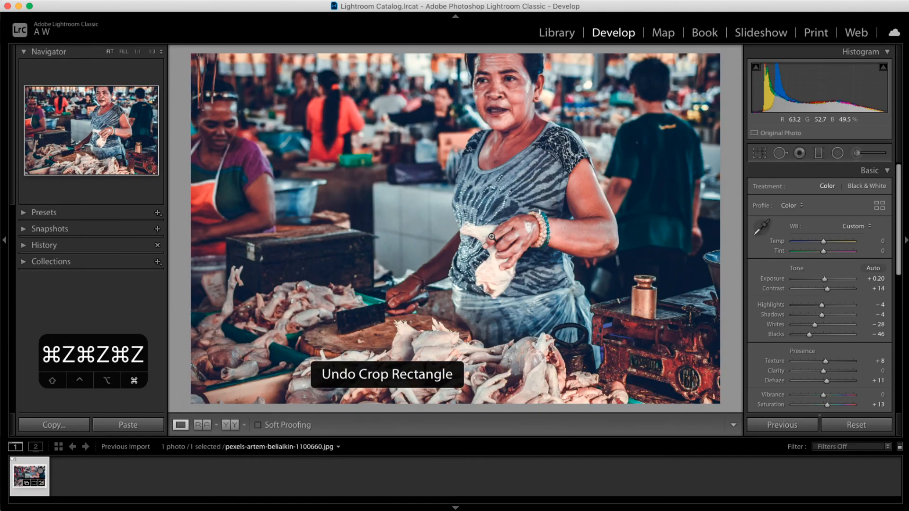
pyautogui.press('super+z')
pyautogui.press('super+z')
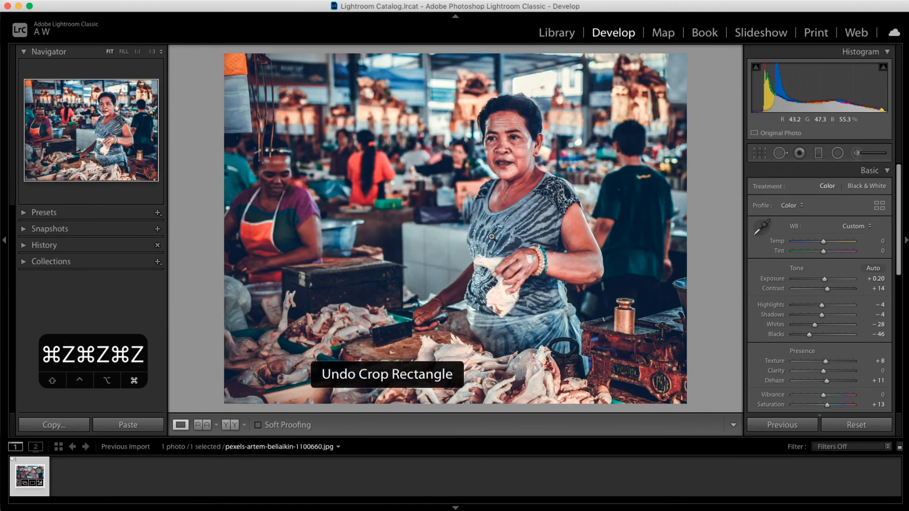
pyautogui.press('super+z')
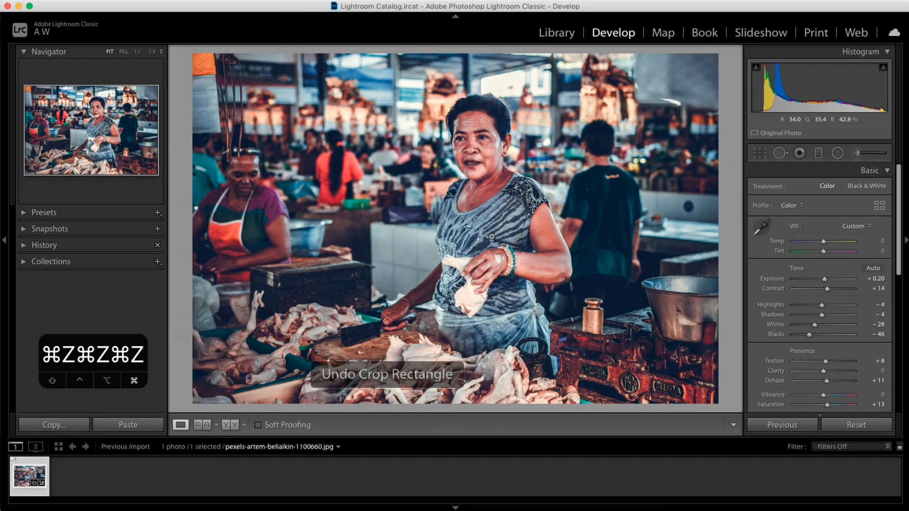
pyautogui.press('super+z')
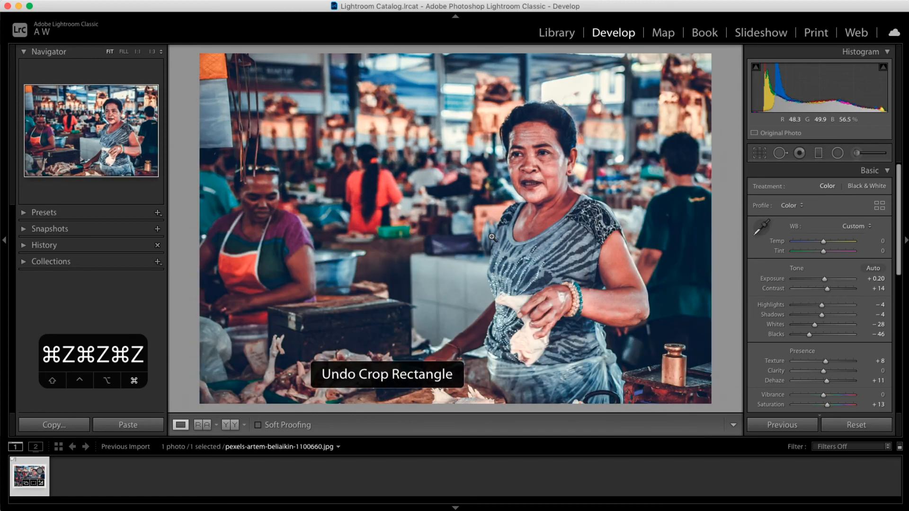
pyautogui.press('super+z')
pyautogui.press('super+z')
pyautogui.press('super+z')
pyautogui.press('super+z')
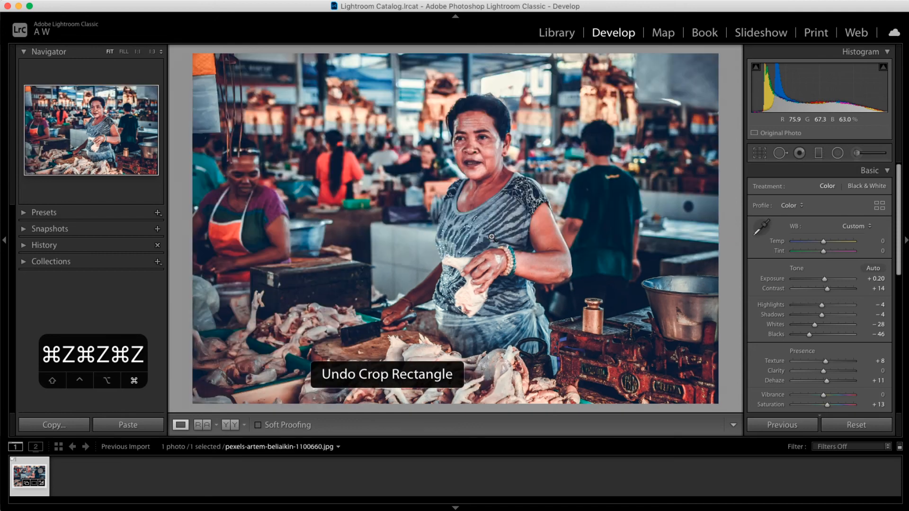
pyautogui.press('super+z')
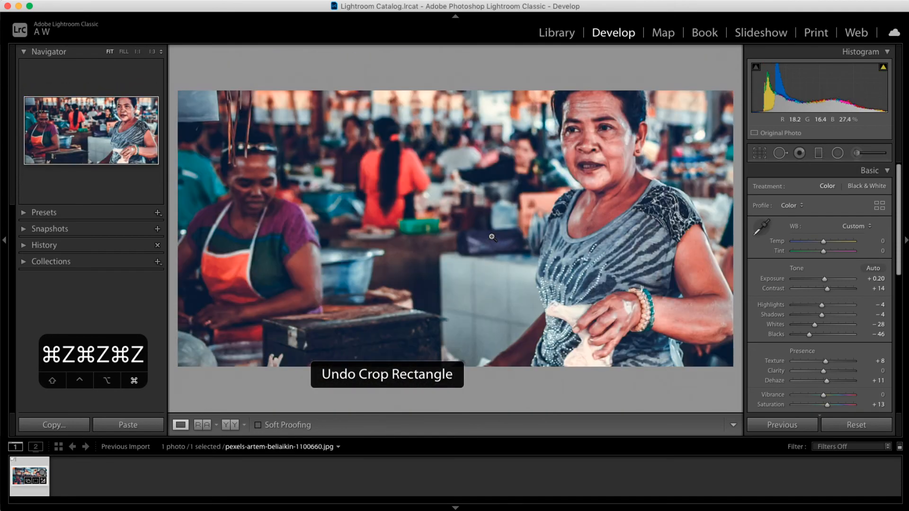
pyautogui.press('super+z')
pyautogui.press('super+z')
pyautogui.press('super+z')
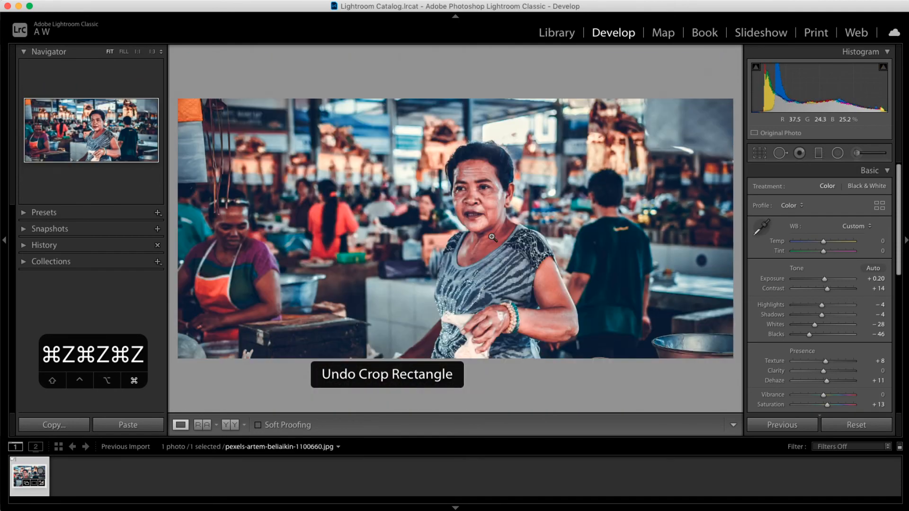
pyautogui.press('super+z')
pyautogui.press('super+z')
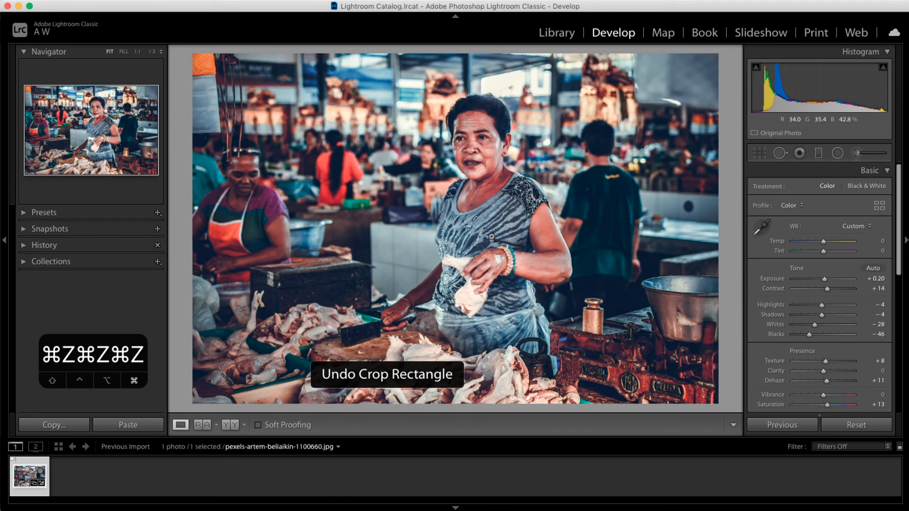
pyautogui.press('super+z')
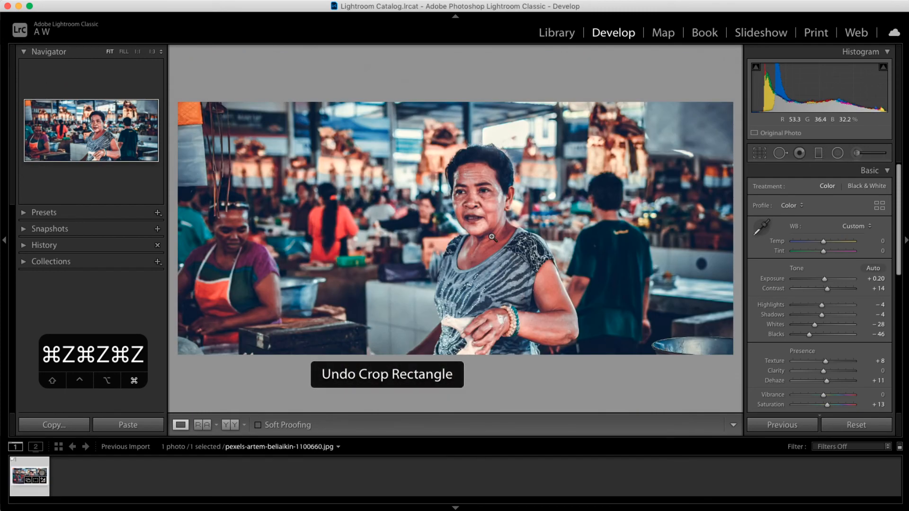
pyautogui.press('super+z')
pyautogui.press('super+z')
pyautogui.press('super+z')
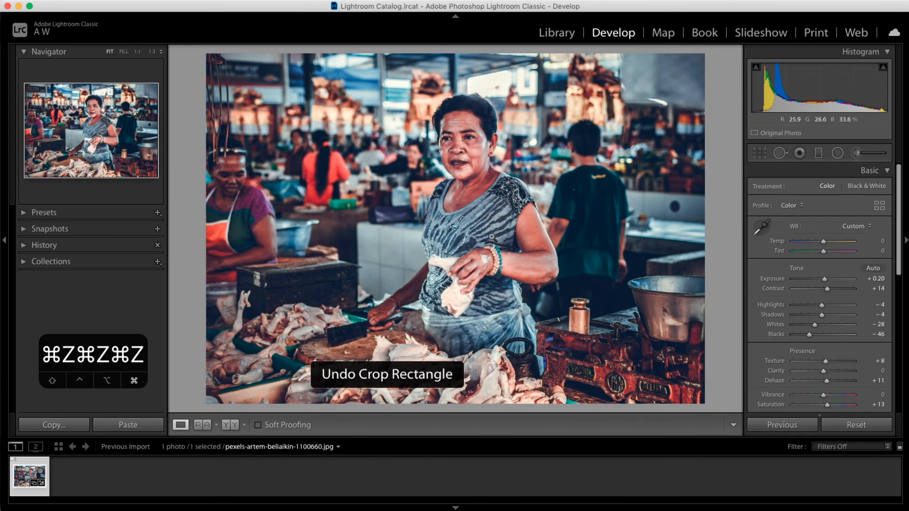
pyautogui.press('super+z')
pyautogui.press('super+z')
pyautogui.press('super+z')
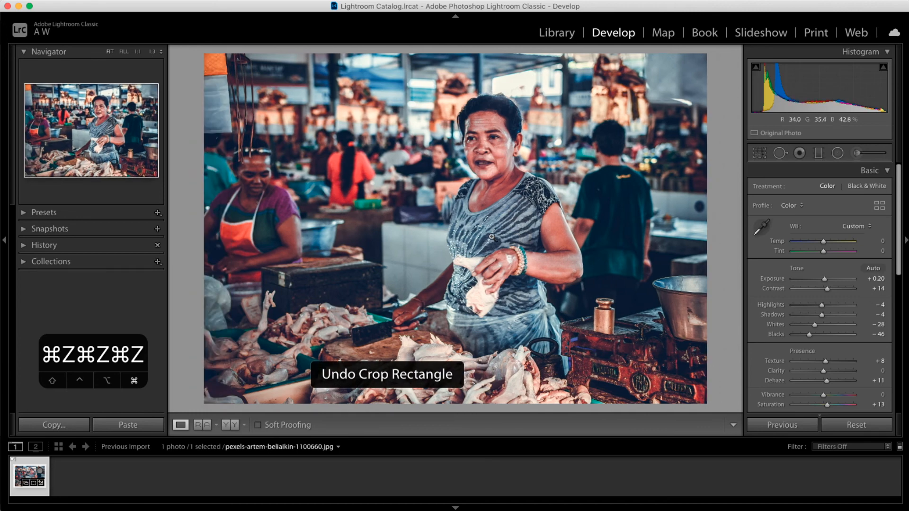
pyautogui.press('super+z')
pyautogui.press('super+z')
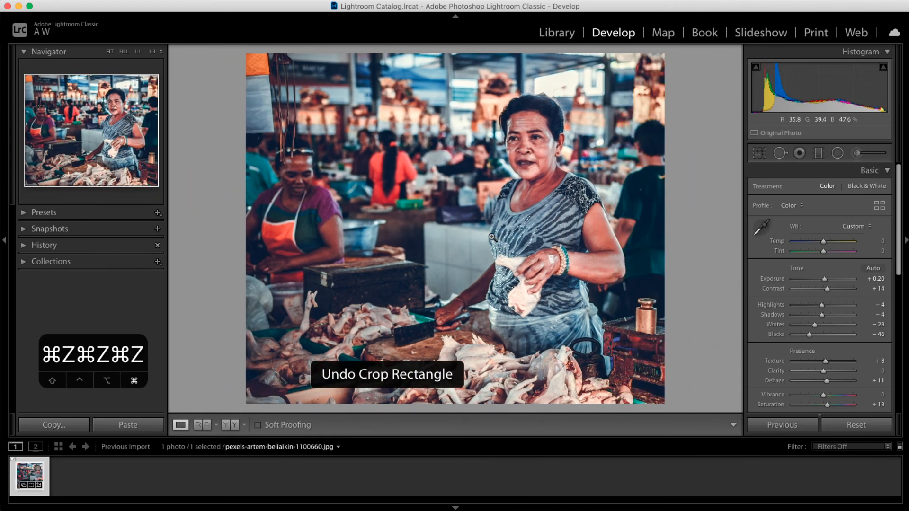
pyautogui.press('super+z')
pyautogui.press('super+z')
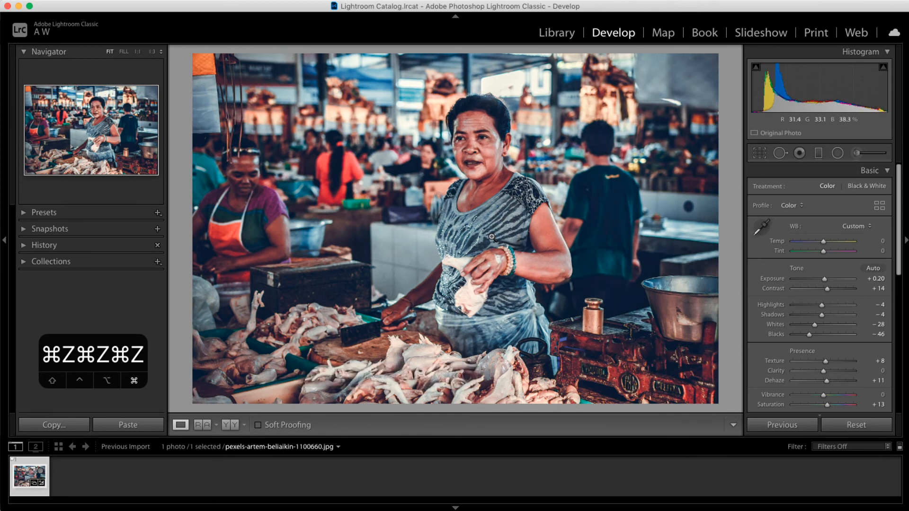
pyautogui.press('super+y')
pyautogui.press('shift+super+z')
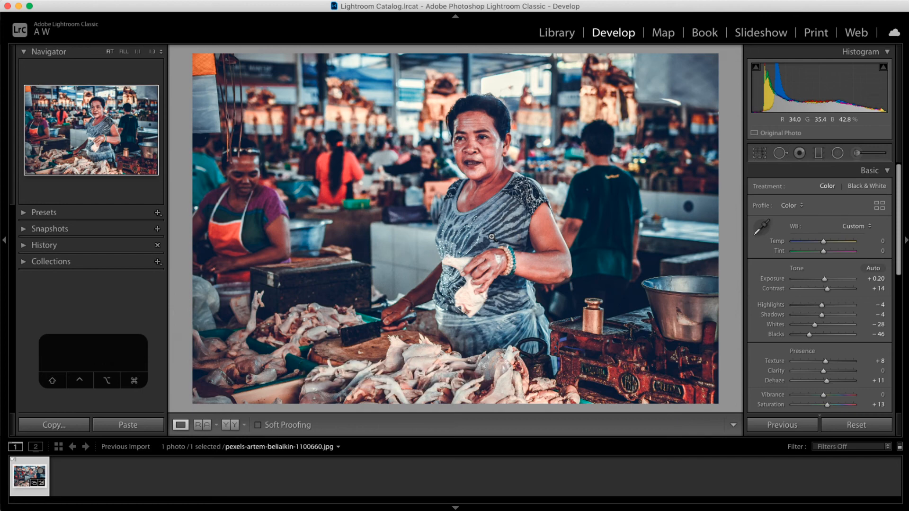
# Step: Start cropping the full photo and change the guide overlay from the golden spiral to the rule-of-thirds grid
pyautogui.click(759, 153)
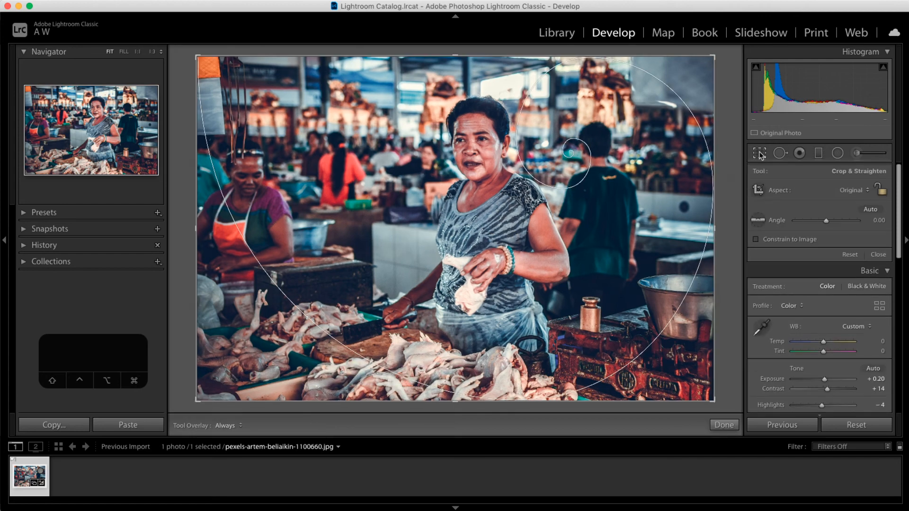
pyautogui.press('o')
pyautogui.press('o')
pyautogui.press('o')
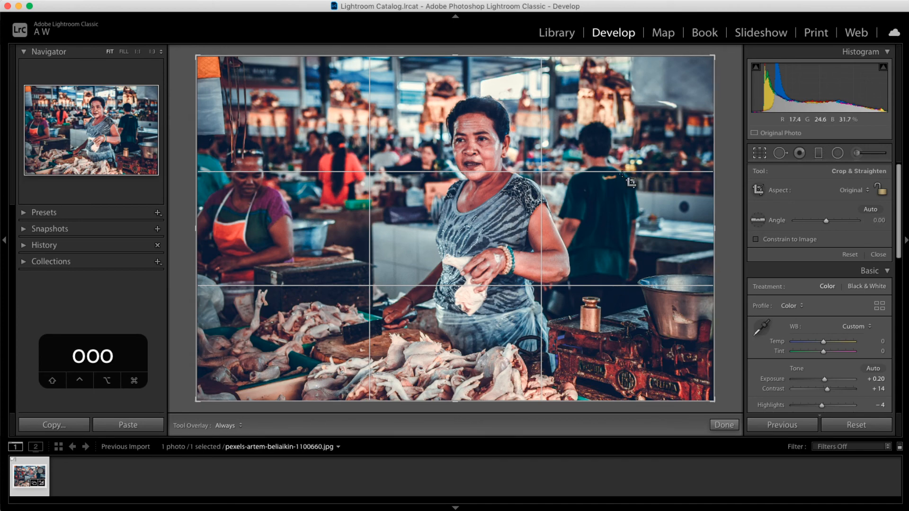
# Step: Try straightening angles of 2.05 and -4.88 on the crop, and reset the angle to 0.00
pyautogui.moveTo(826, 221); pyautogui.dragTo(828, 221)
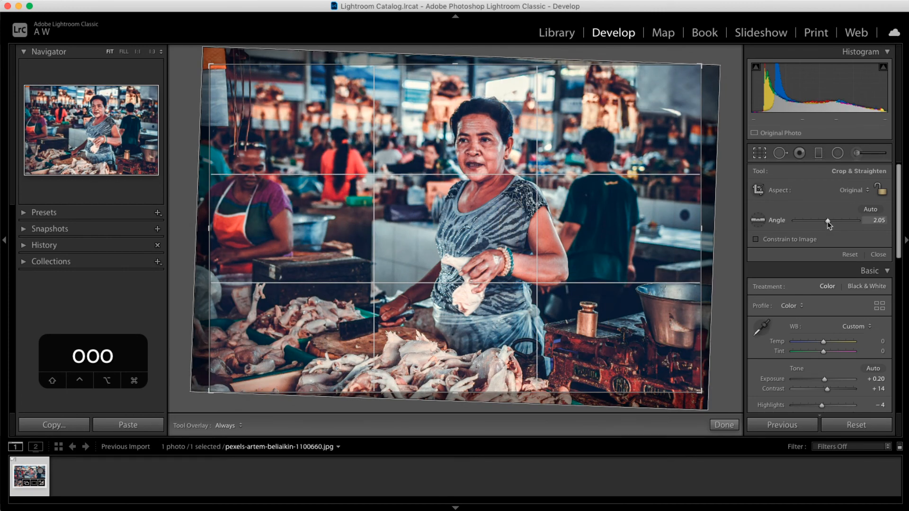
pyautogui.moveTo(829, 225); pyautogui.dragTo(823, 223)
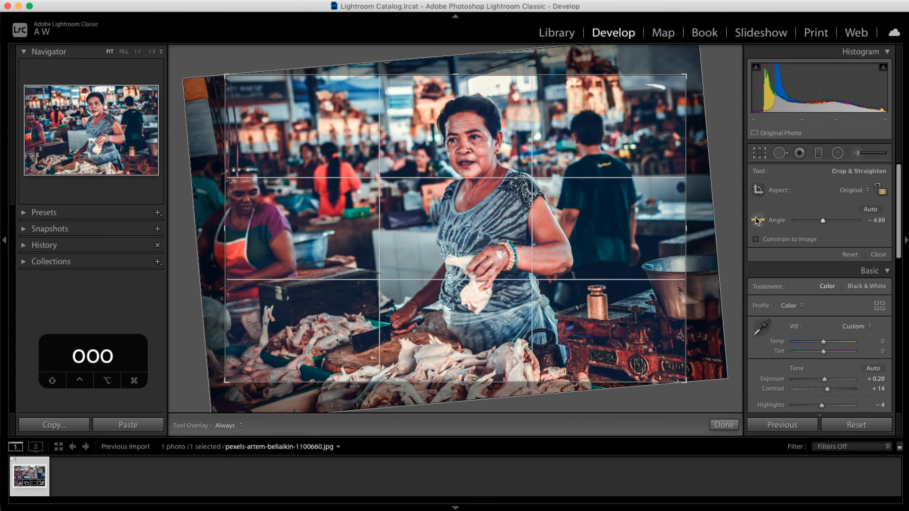
pyautogui.doubleClick(776, 220)
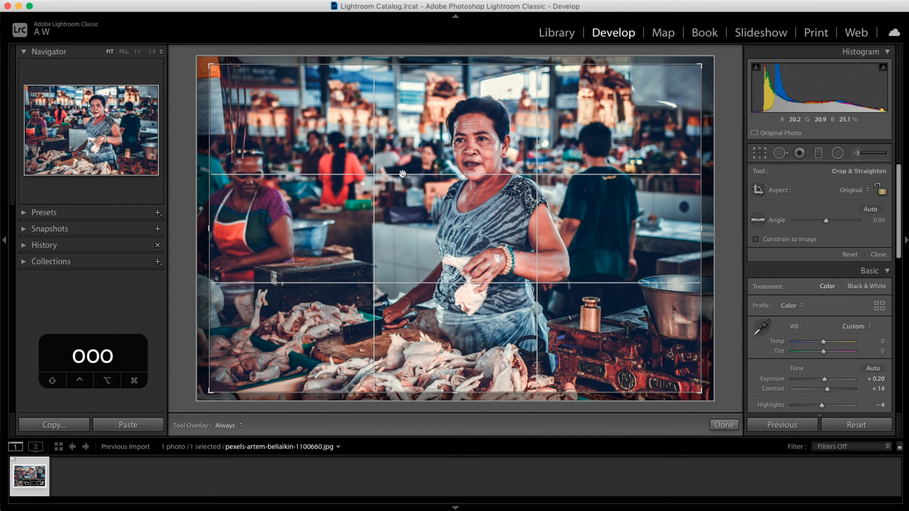
# Step: Shift the photo slightly down inside the crop frame, try an angle of 0.92, and reset the angle
pyautogui.moveTo(415, 168); pyautogui.dragTo(417, 173)
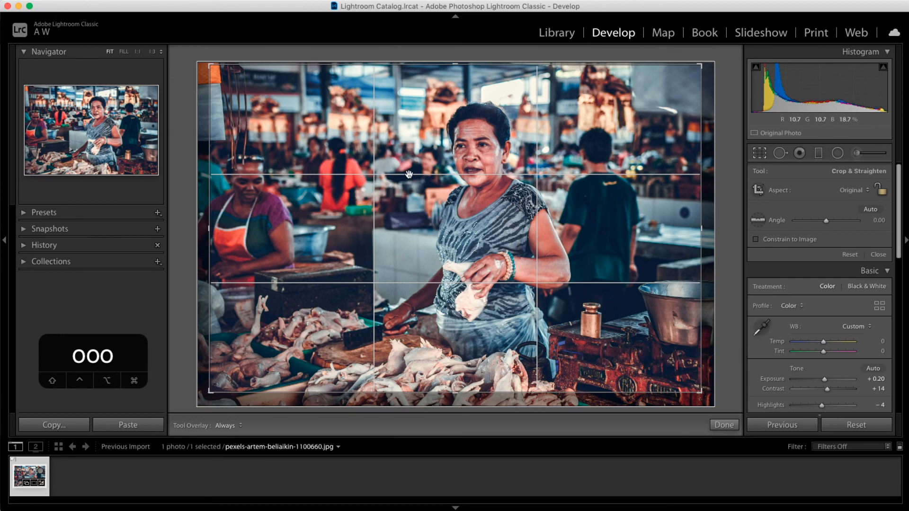
pyautogui.moveTo(826, 221); pyautogui.dragTo(827, 221)
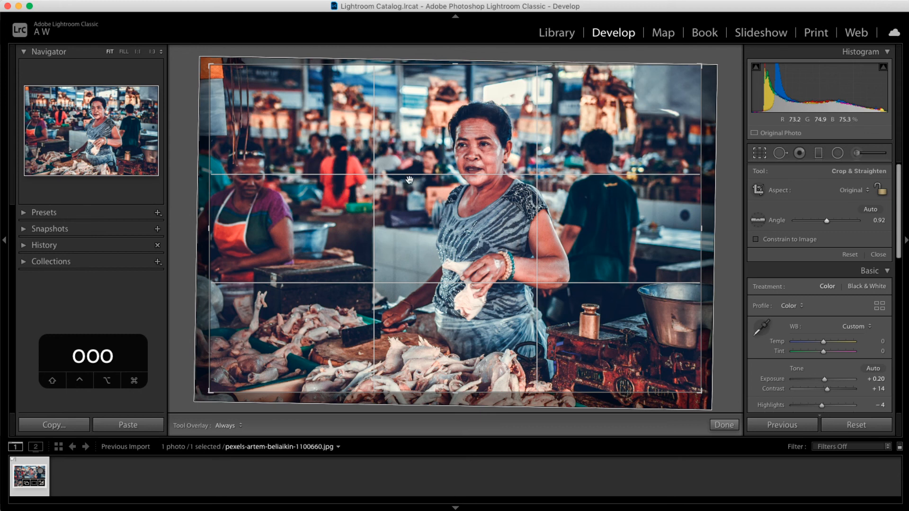
pyautogui.doubleClick(779, 224)
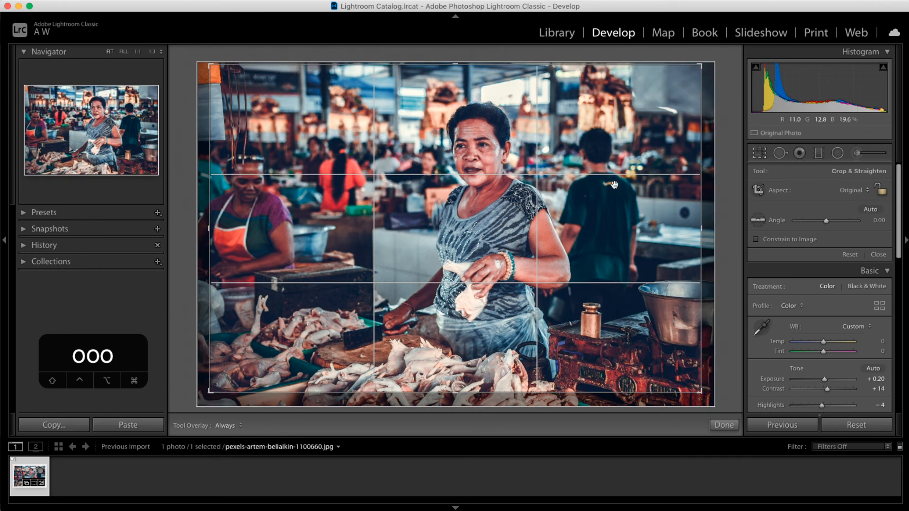
# Step: Expand the crop frame from opposite corners back to the photo's full extent and close the crop tool
pyautogui.moveTo(701, 392); pyautogui.dragTo(714, 405)
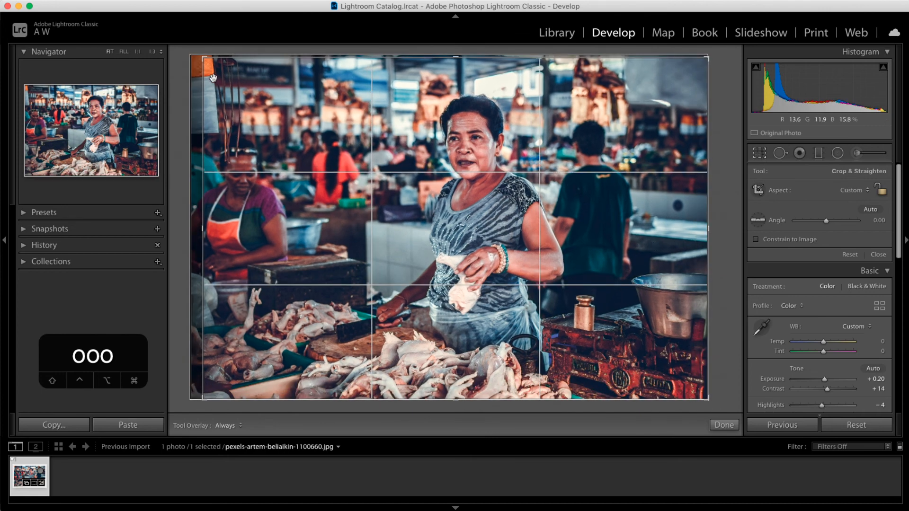
pyautogui.moveTo(206, 59); pyautogui.dragTo(191, 53)
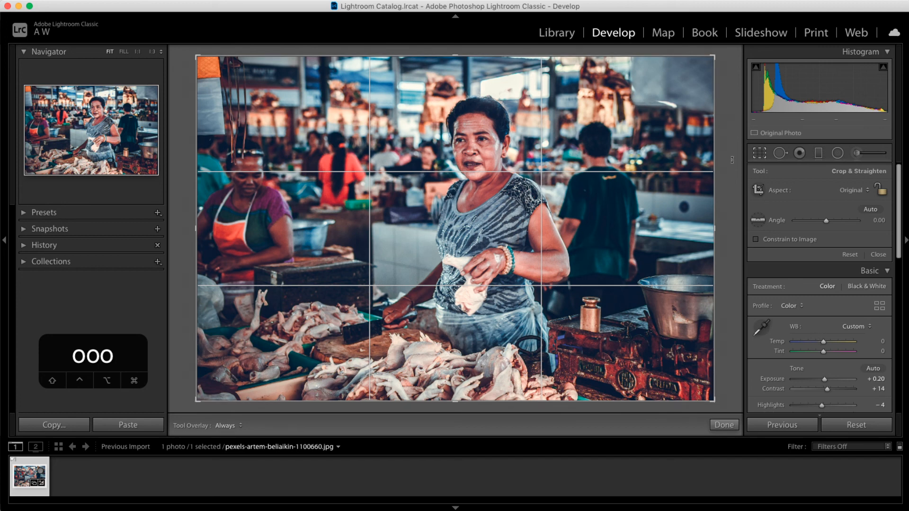
pyautogui.click(759, 154)
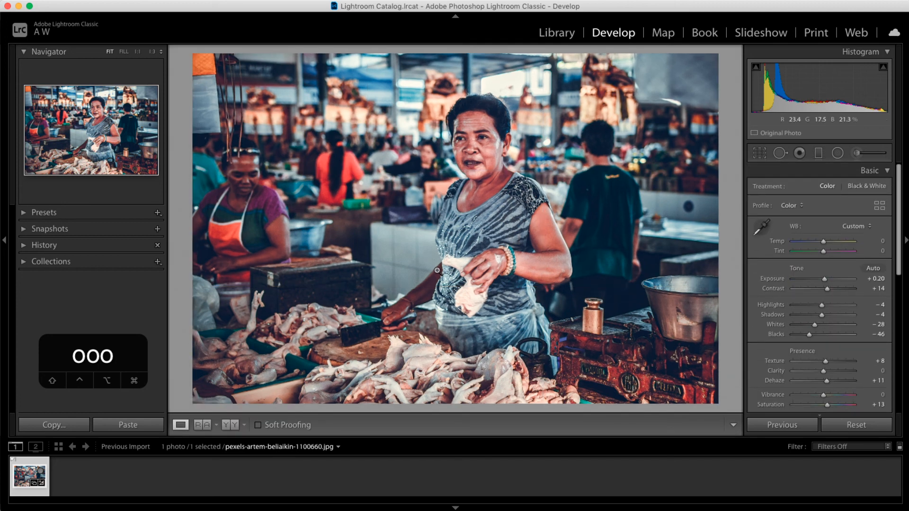
# Step: Save the photo's edits to its file and show pexels-artem-beliaikin-1100660.jpg in Finder
pyautogui.press('super+s')
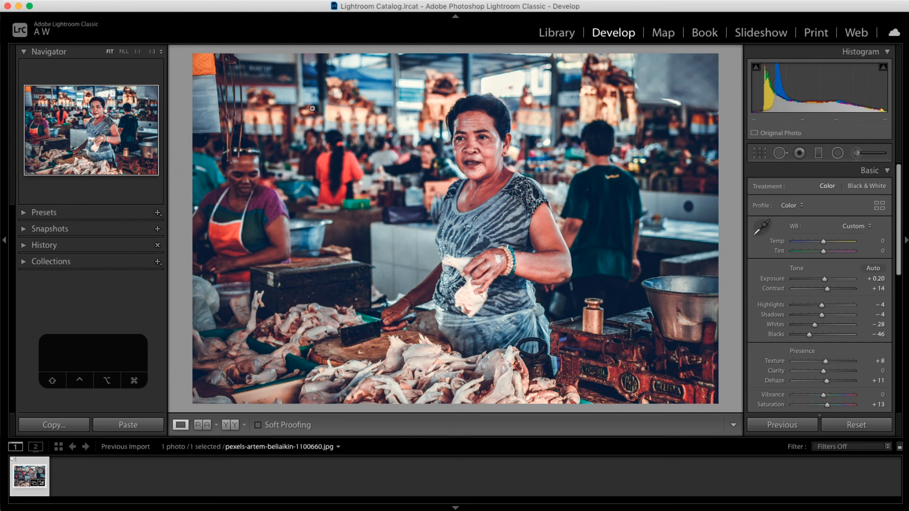
pyautogui.press('super+s')
pyautogui.press('super+r')
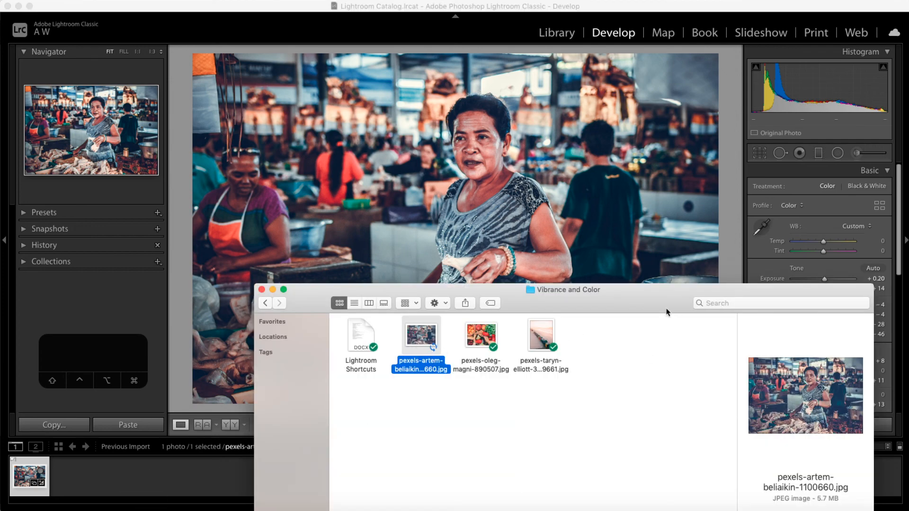
# Step: Preview the saved JPEG in Finder's gallery view, move the window aside for comparison, and return to Lightroom Classic
pyautogui.click(383, 304)
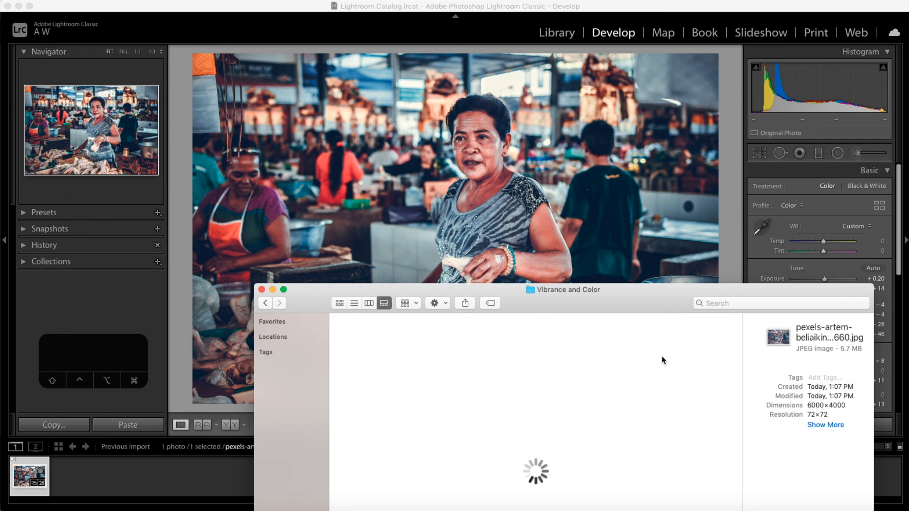
pyautogui.moveTo(602, 304); pyautogui.dragTo(268, 246)
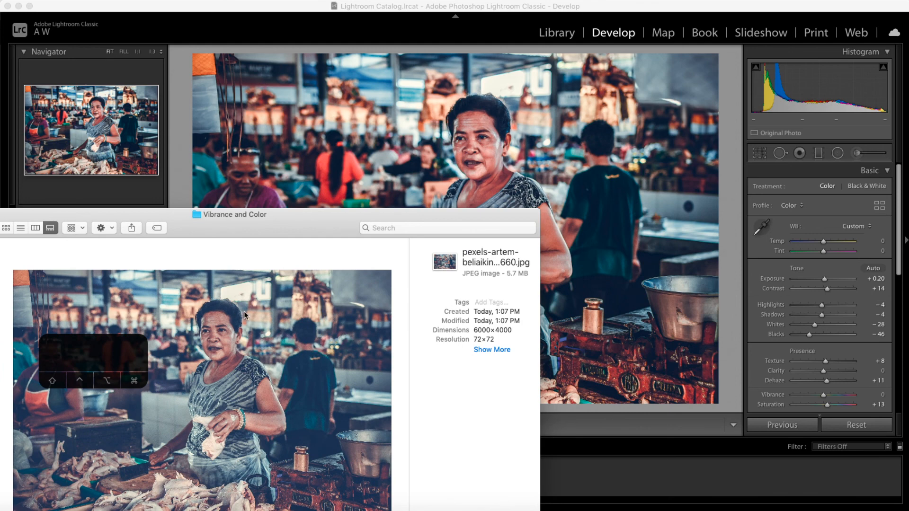
pyautogui.click(451, 28)
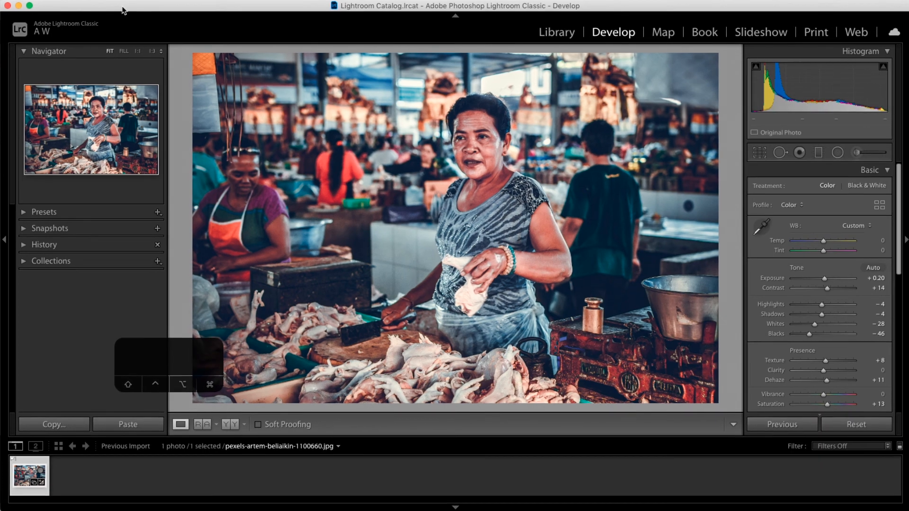
# Step: Open the export settings for the photo and check the export location choices, keeping Specific folder
pyautogui.click(56, 0)
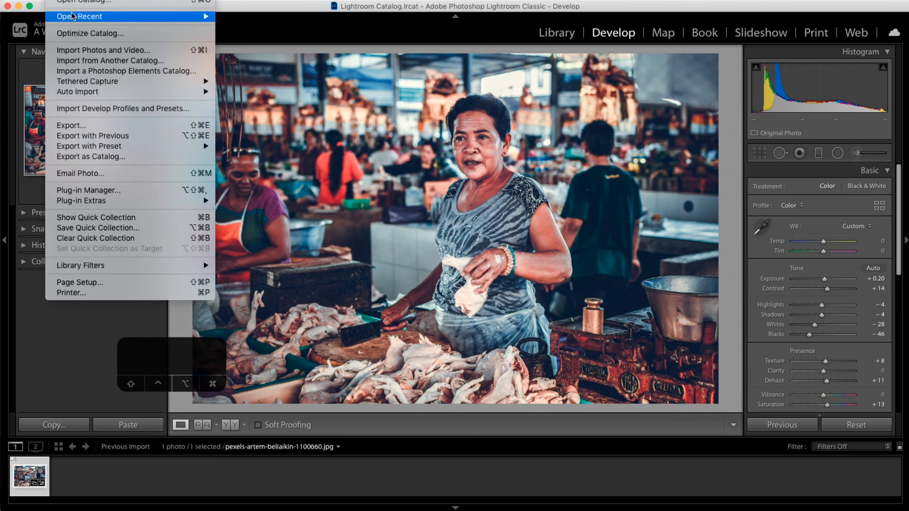
pyautogui.click(98, 126)
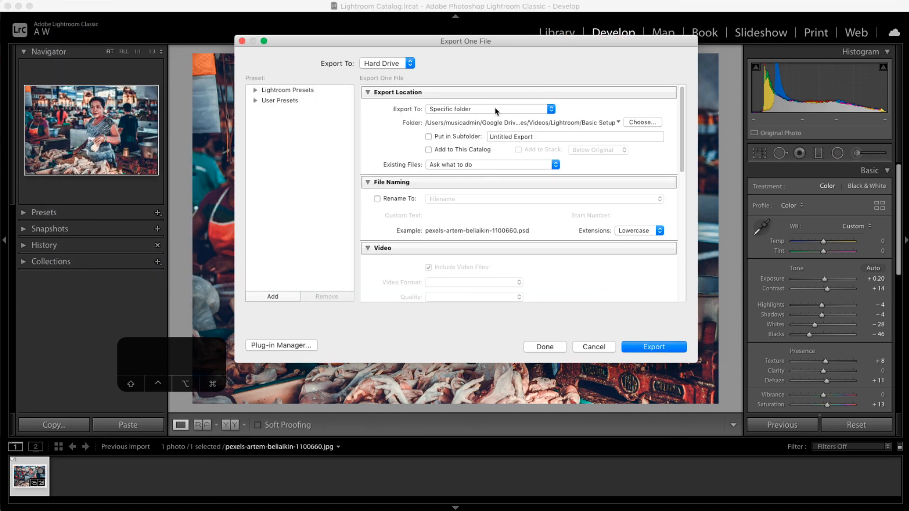
pyautogui.click(471, 110)
pyautogui.click(464, 109)
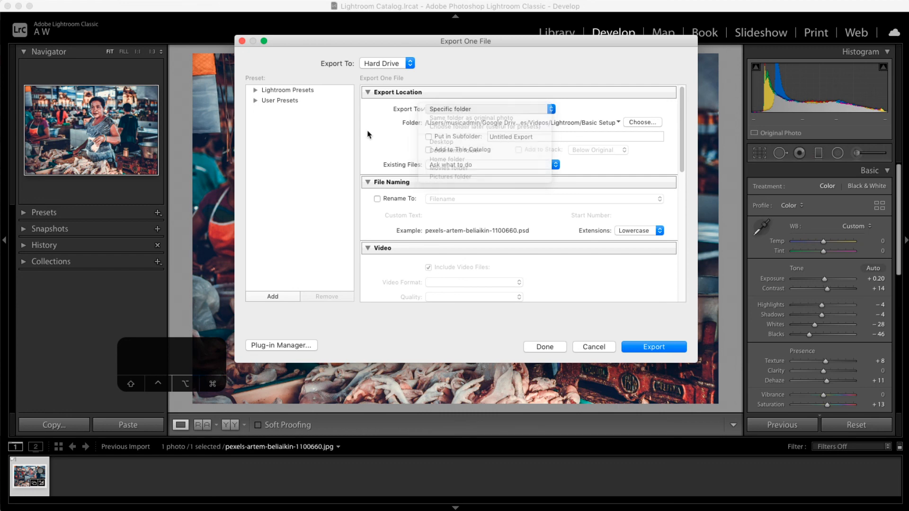
# Step: Check the available image formats in the export file settings and choose JPEG for the photo
pyautogui.scroll(-5, 392, 154)
pyautogui.scroll(-2, 392, 154)
pyautogui.click(445, 169)
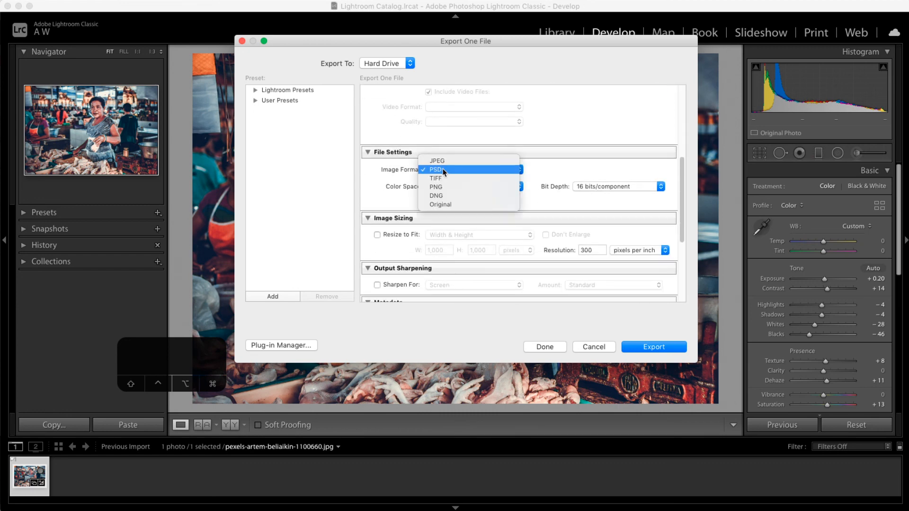
pyautogui.click(382, 171)
pyautogui.click(463, 173)
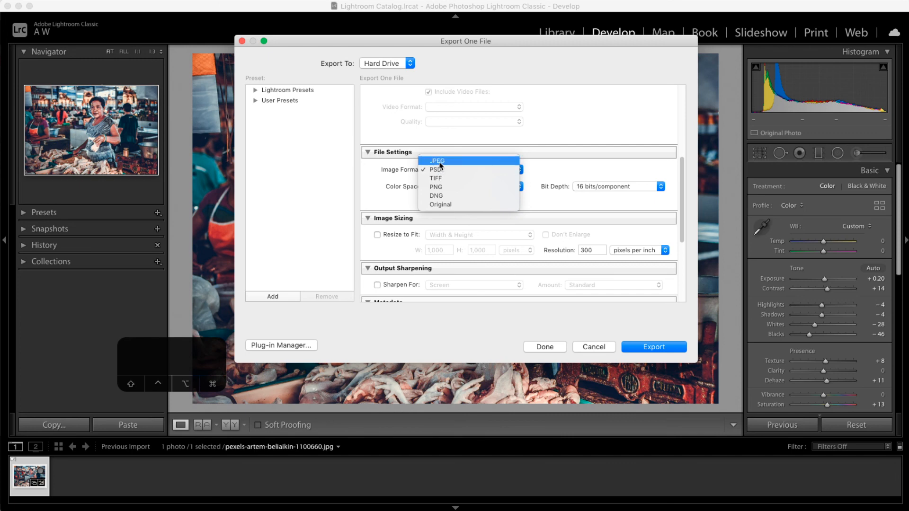
pyautogui.click(440, 163)
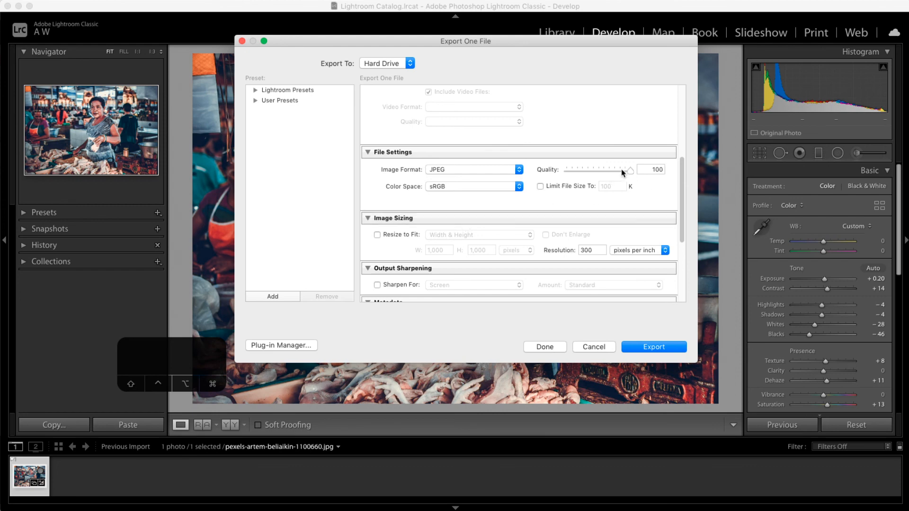
# Step: Review the export location, file naming and file settings for the photo, and cancel the export
pyautogui.scroll(3, 391, 189)
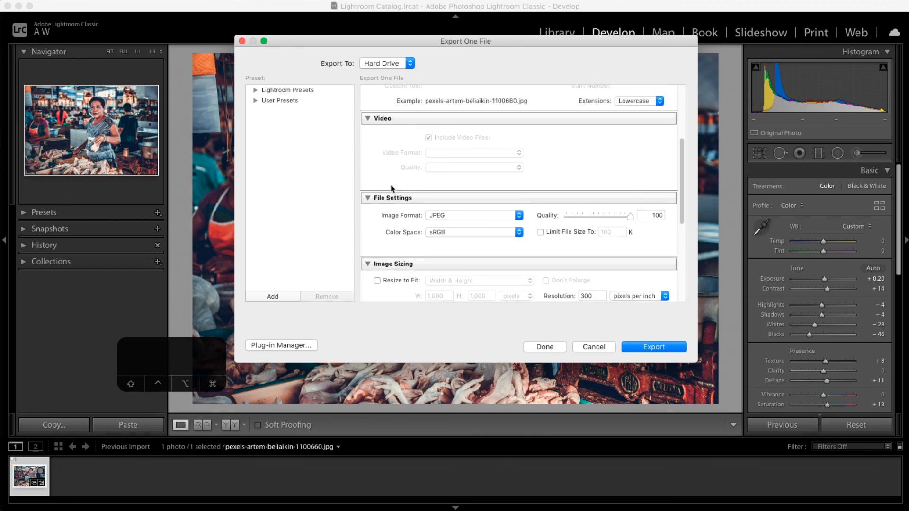
pyautogui.scroll(8, 392, 189)
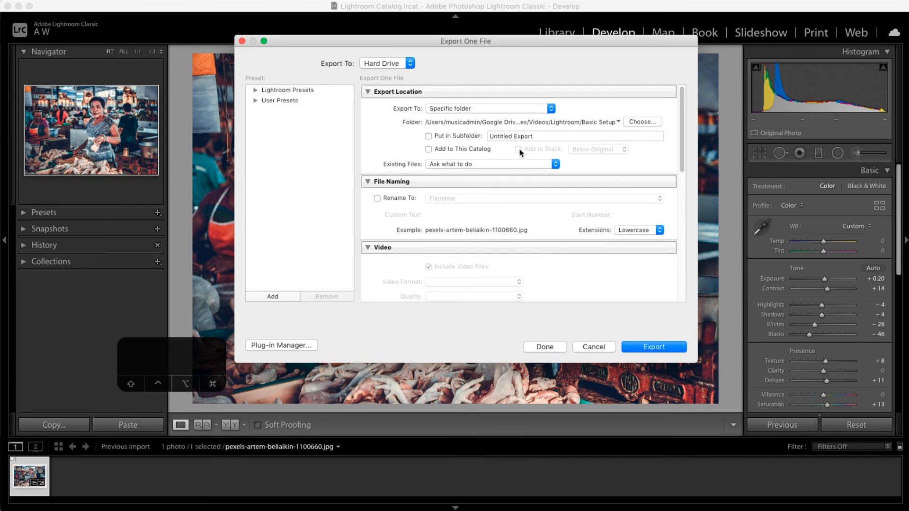
pyautogui.scroll(-2, 478, 119)
pyautogui.scroll(-8, 477, 173)
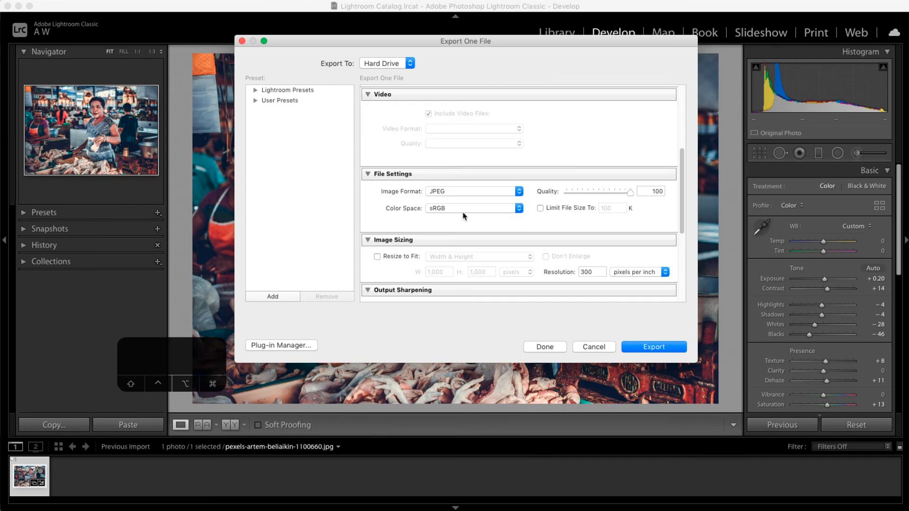
pyautogui.scroll(12, 478, 222)
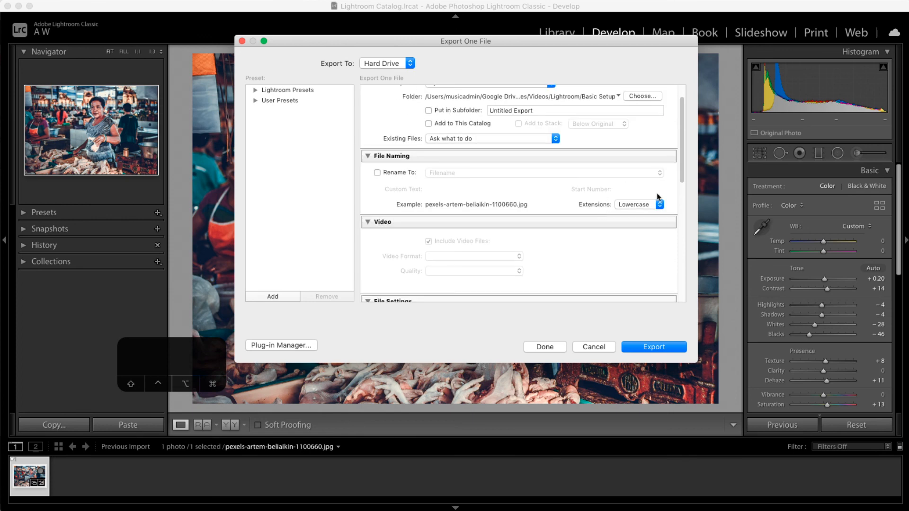
pyautogui.scroll(-15, 451, 227)
pyautogui.scroll(15, 521, 256)
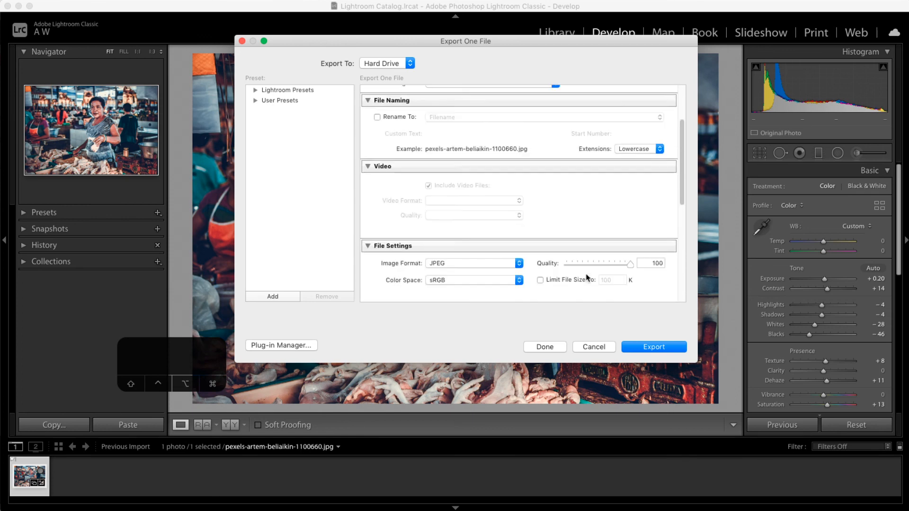
pyautogui.click(594, 348)
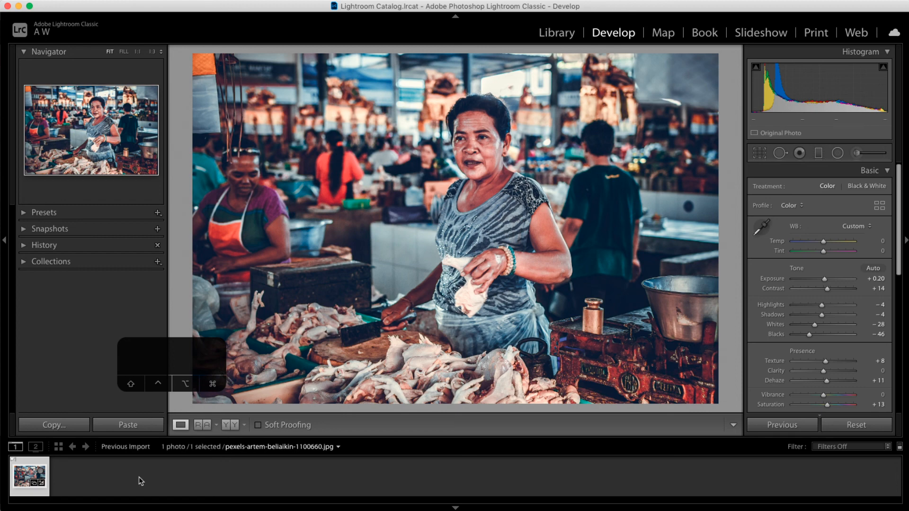
# Step: Switch to Finder, move its window aside to compare the saved JPEG with the edited photo, and return to Lightroom Classic
pyautogui.click(2, 510)
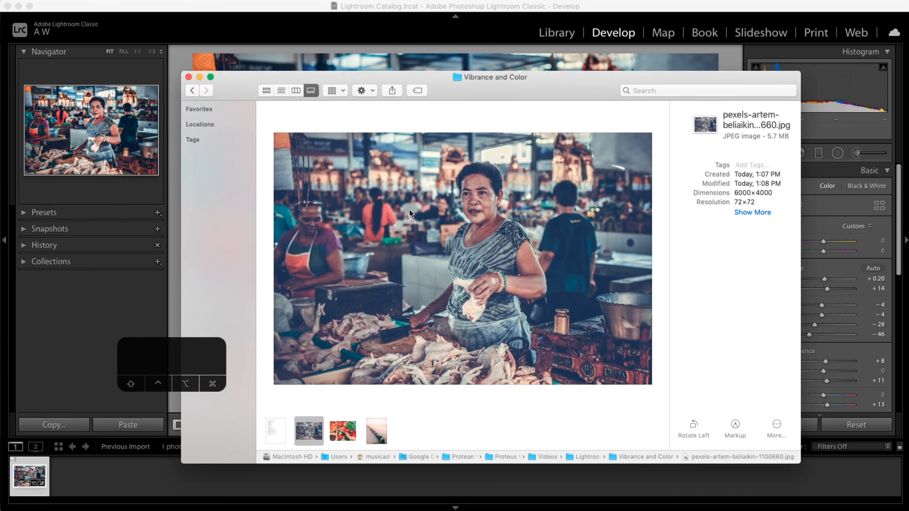
pyautogui.moveTo(461, 84); pyautogui.dragTo(535, 270)
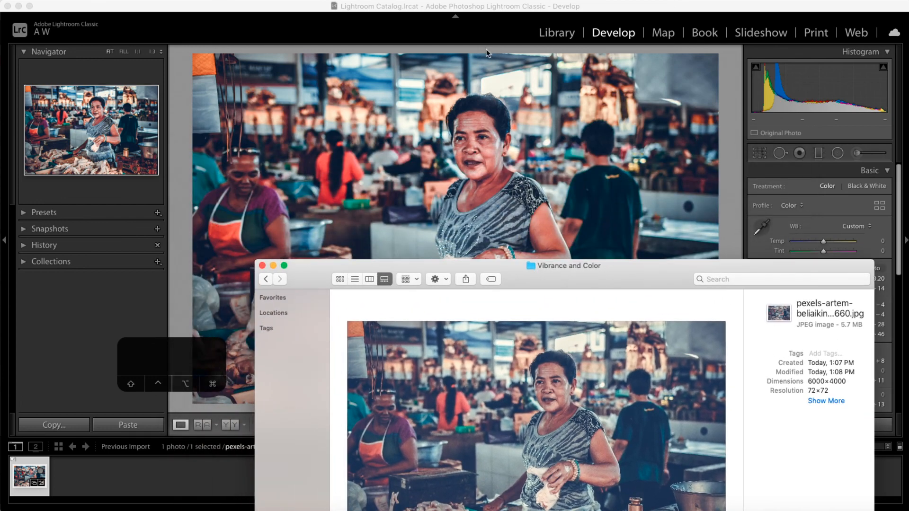
pyautogui.click(462, 13)
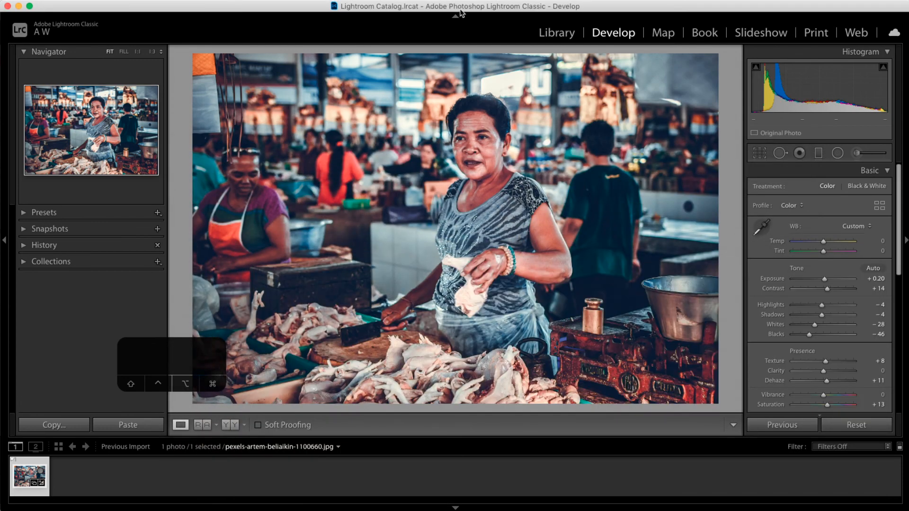